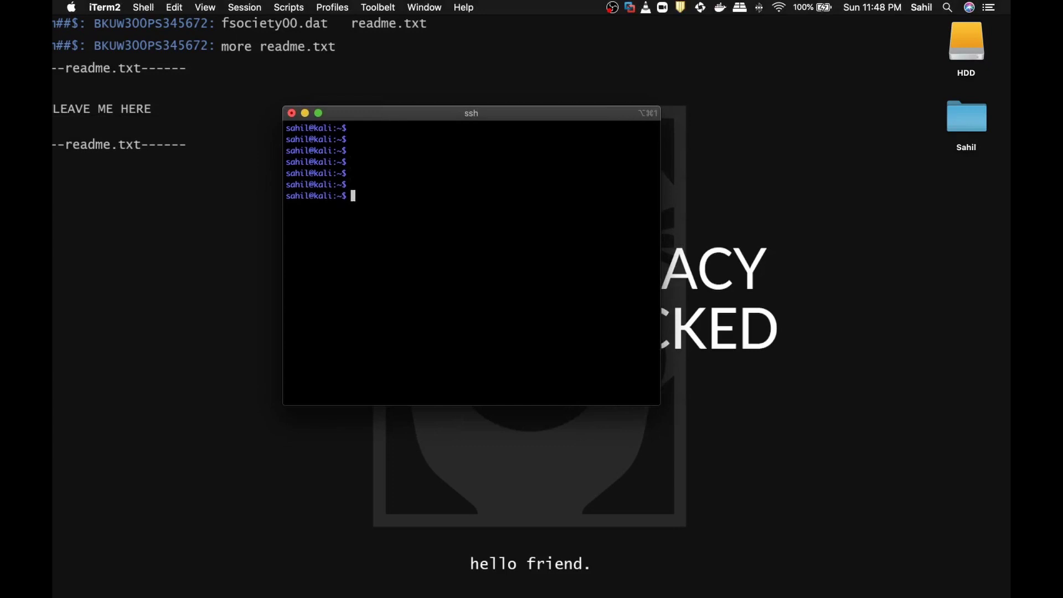
Reposition the terminal window higher on the desktop and enlarge it to 122×28, adding a few blank prompt lines
double_click(317, 207)
left_click(519, 211)
left_click_drag(531, 118, 466, 88)
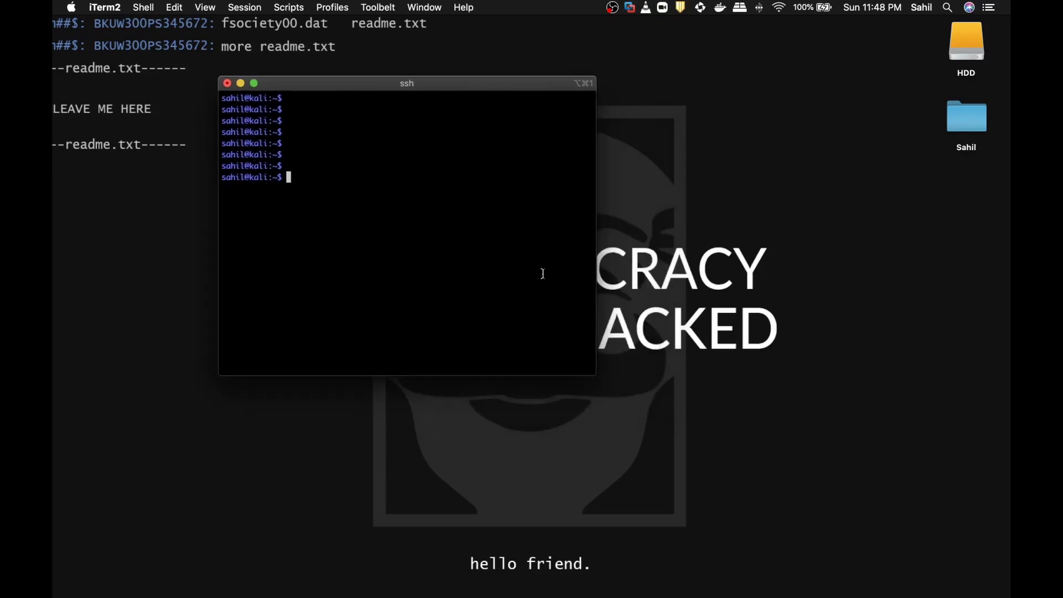
left_click_drag(596, 375, 792, 409)
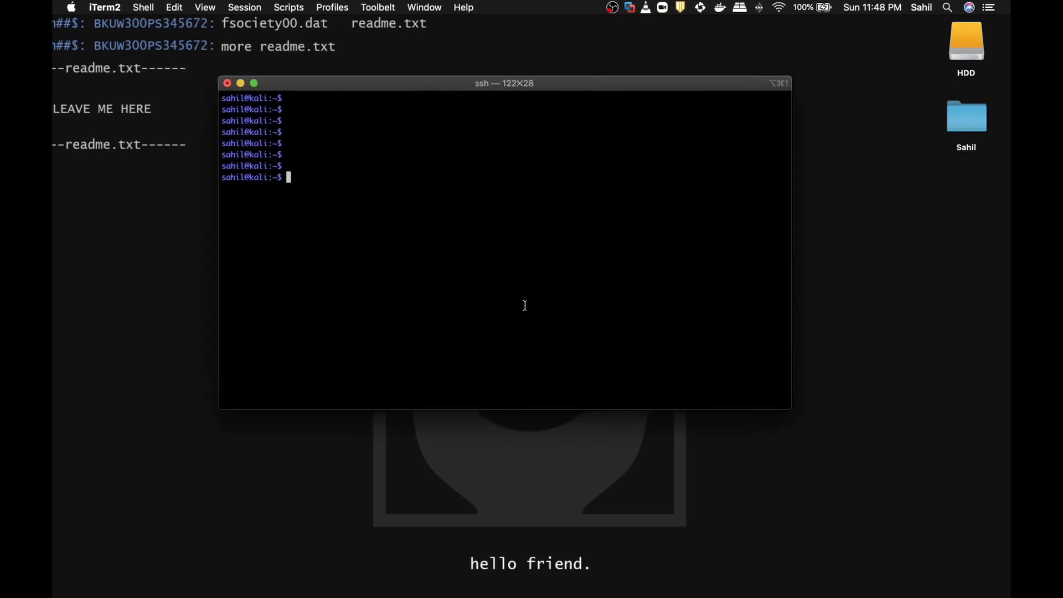
key("Return")
key("Return")
key("Return")
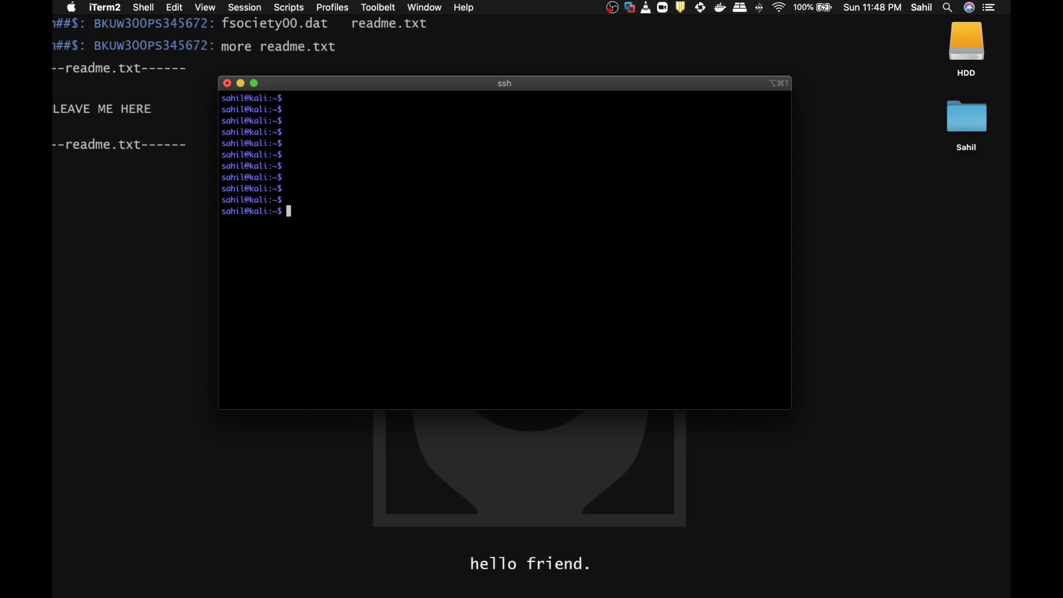
Switch to Firefox, open a new browser window and search the web for "hacker one"
key("super+Tab")
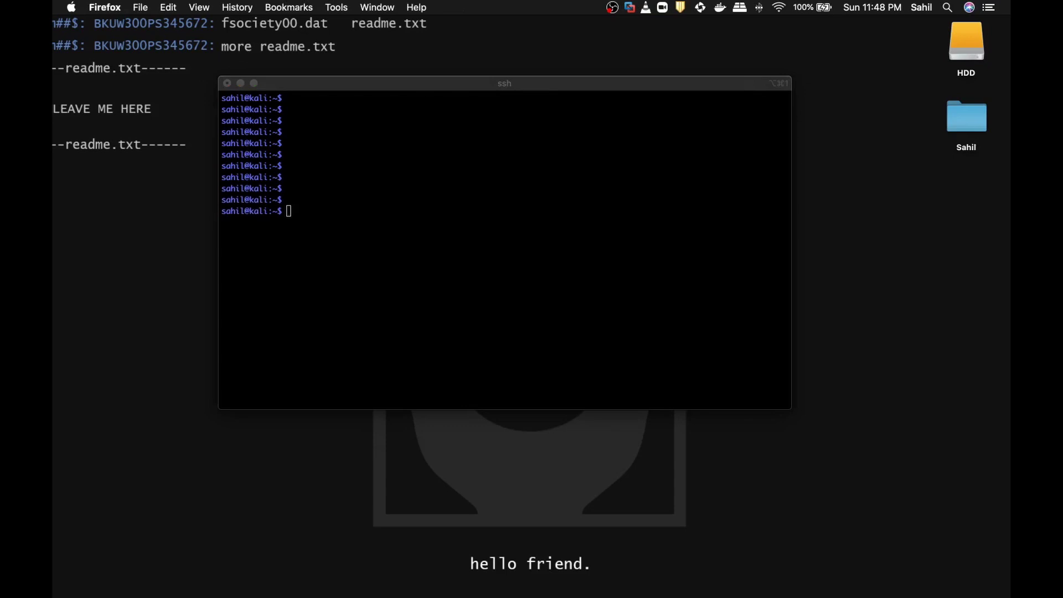
key("super+n")
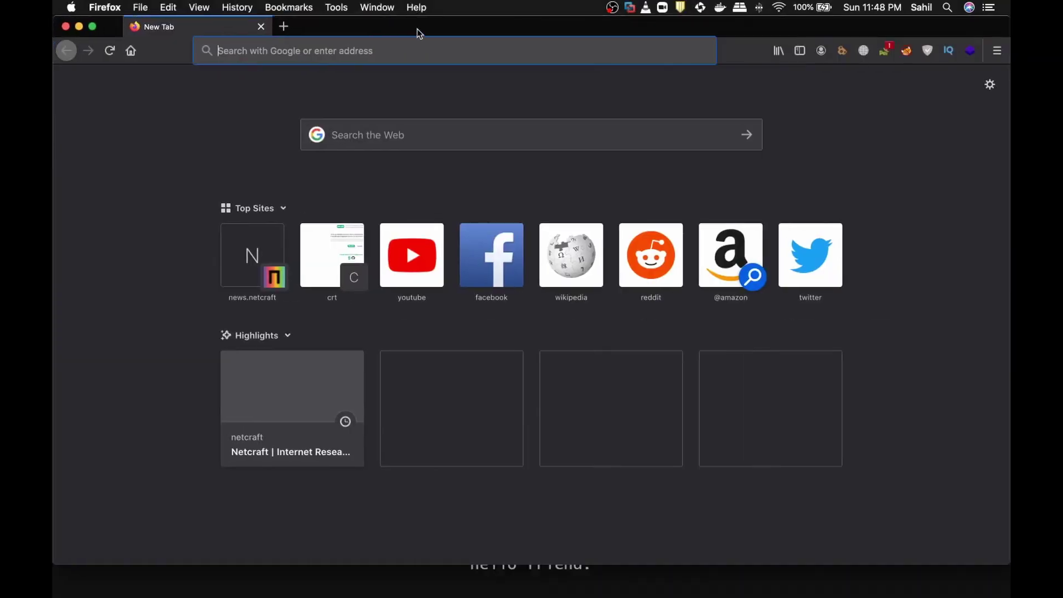
type("hacker one")
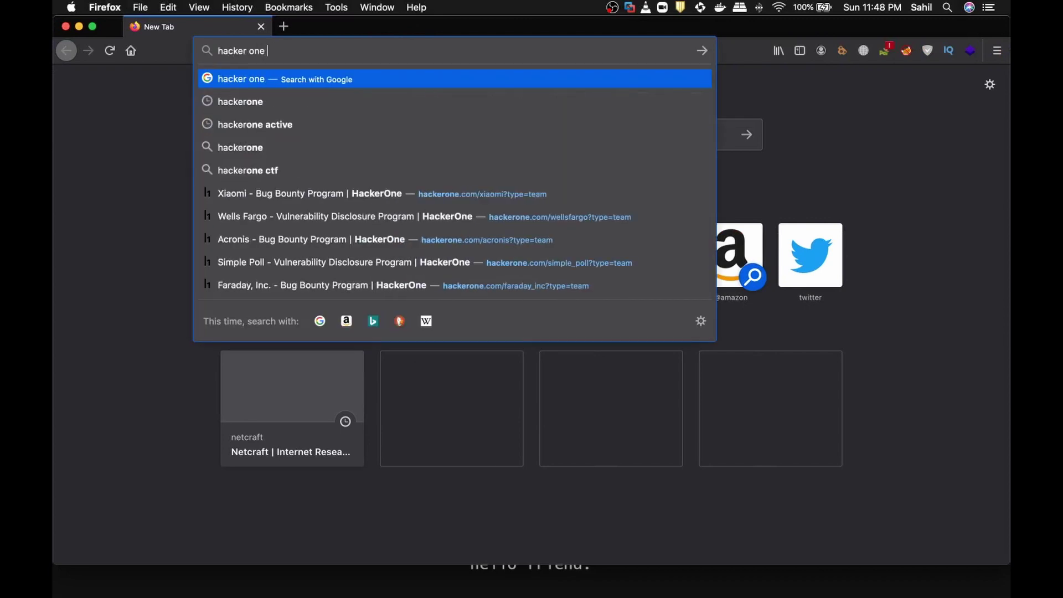
key("Return")
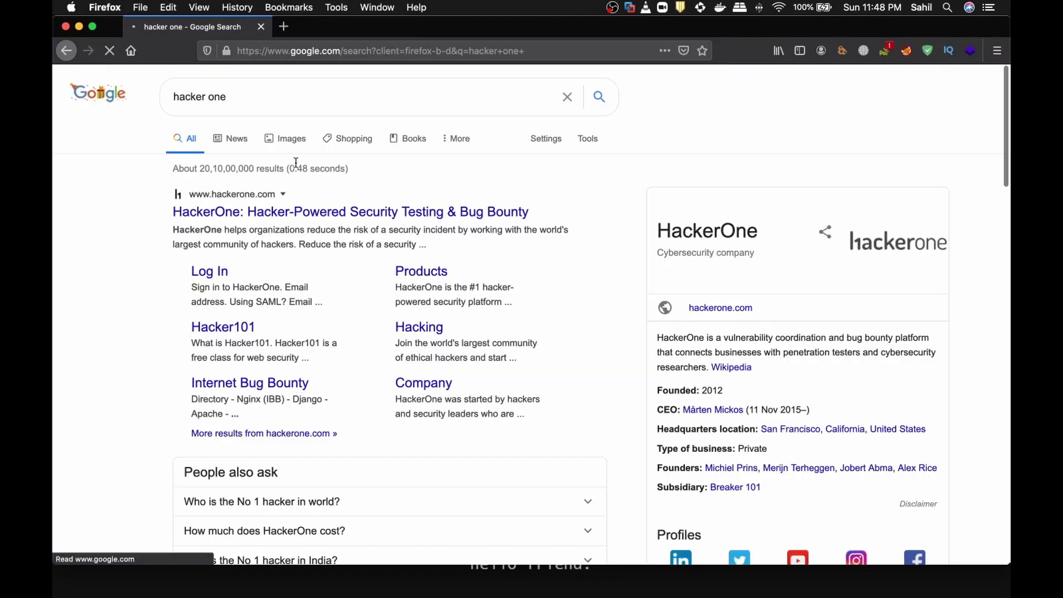
Refine the web search to "hacker one active progream" and accept the corrected query "hackerone active programs"
left_click(322, 86)
type("ac")
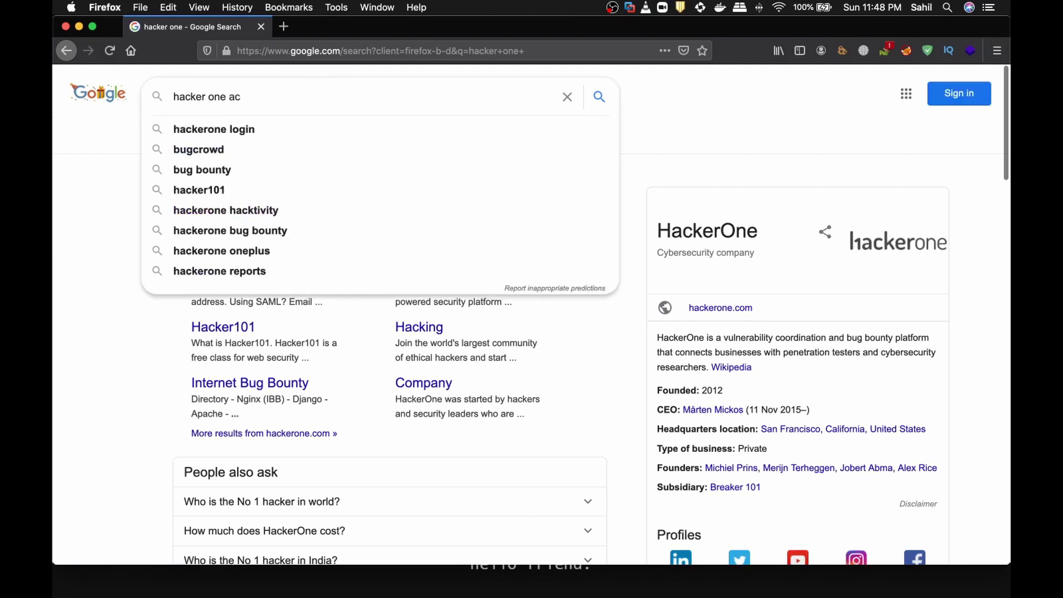
type("tive progream")
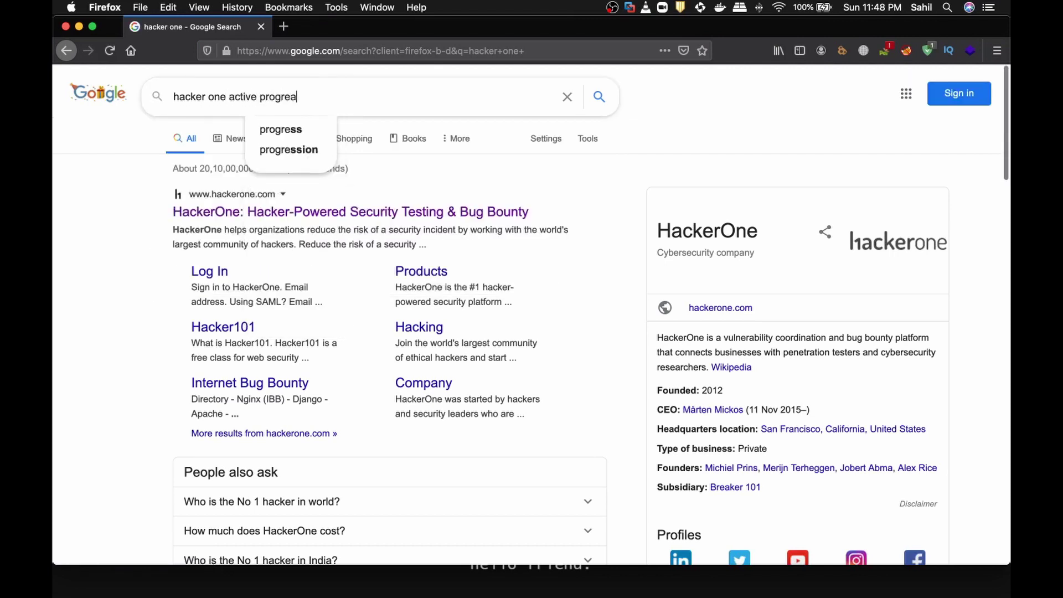
key("Return")
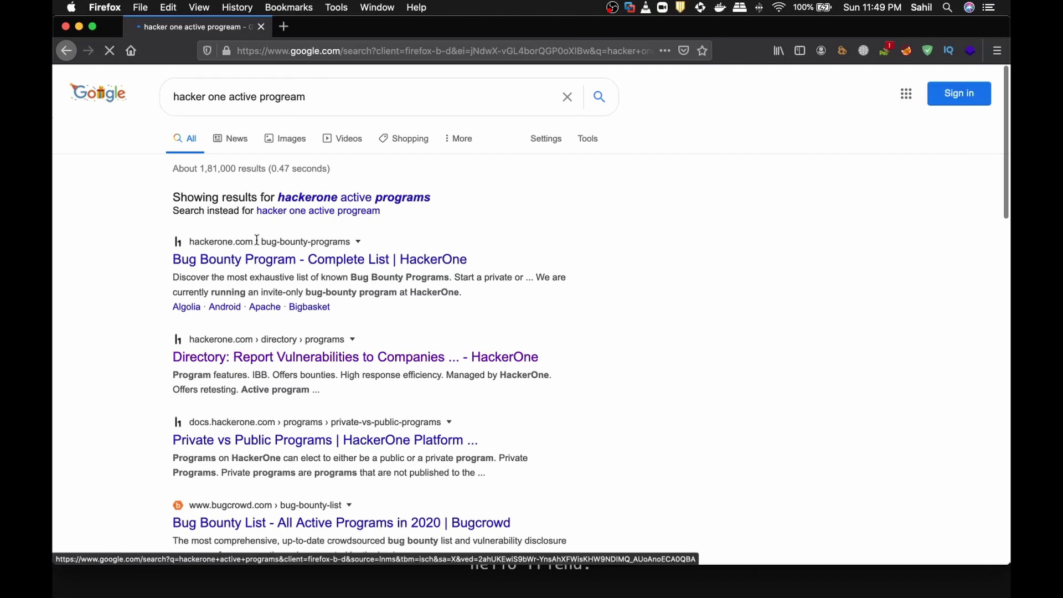
left_click(365, 198)
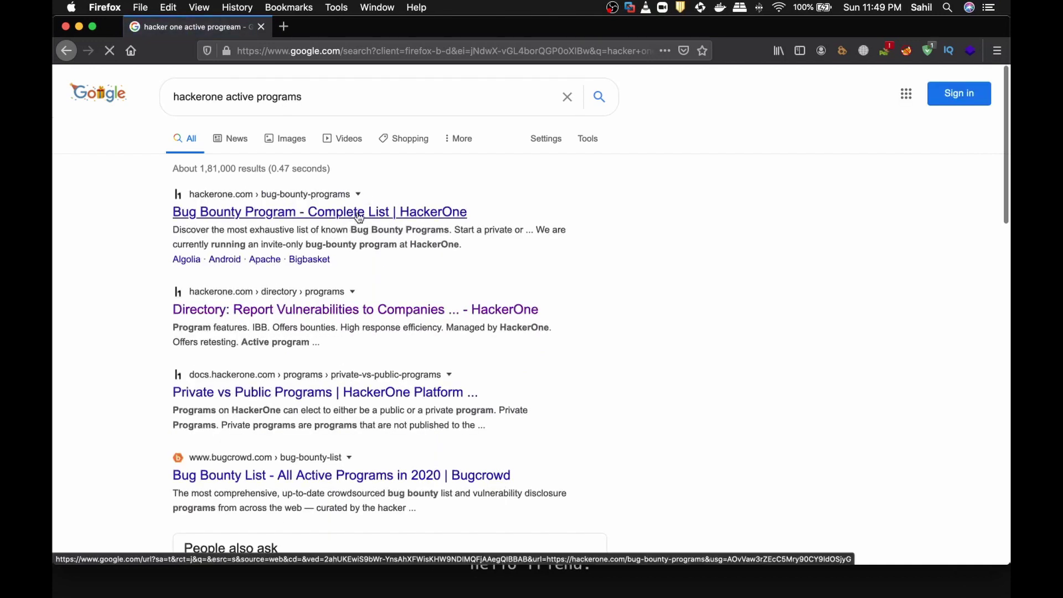
Open the "Bug Bounty Program - Complete List" result and look through the listed HackerOne programs
left_click(358, 215)
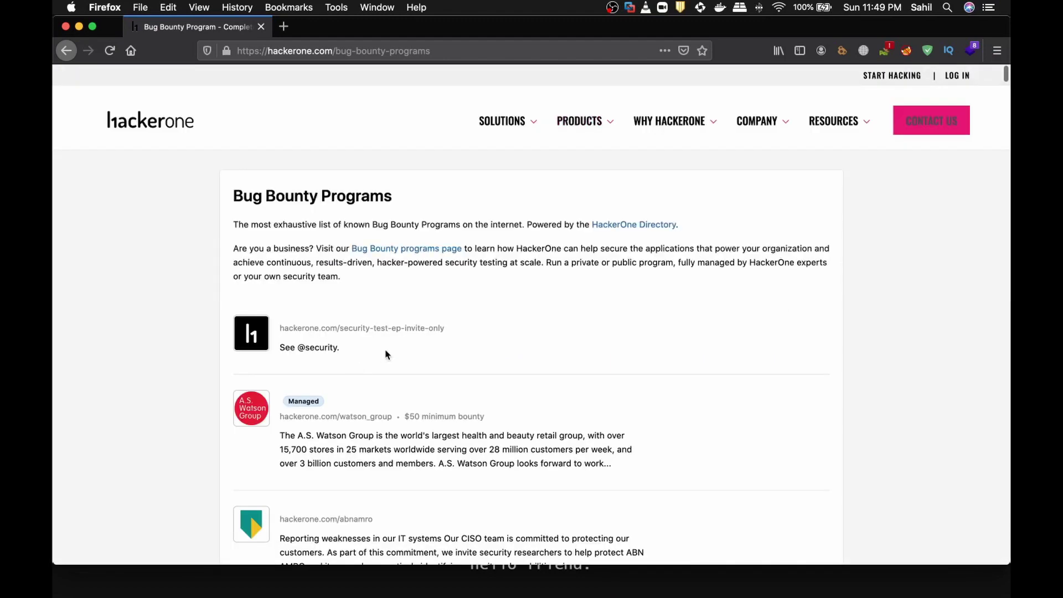
scroll(393, 387, "down", 3)
scroll(404, 360, "up", 3)
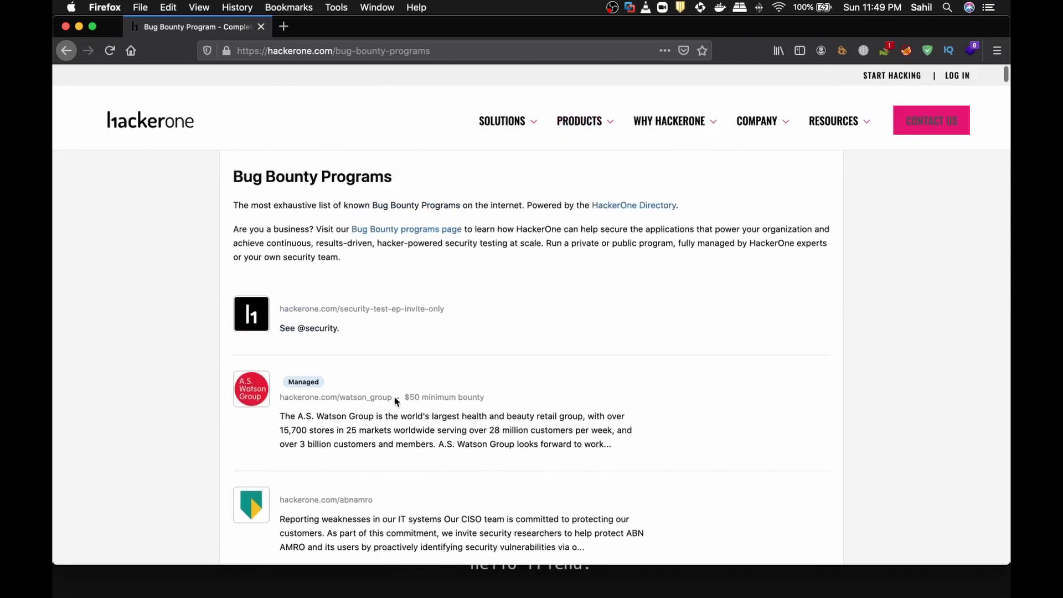
scroll(422, 387, "down", 12)
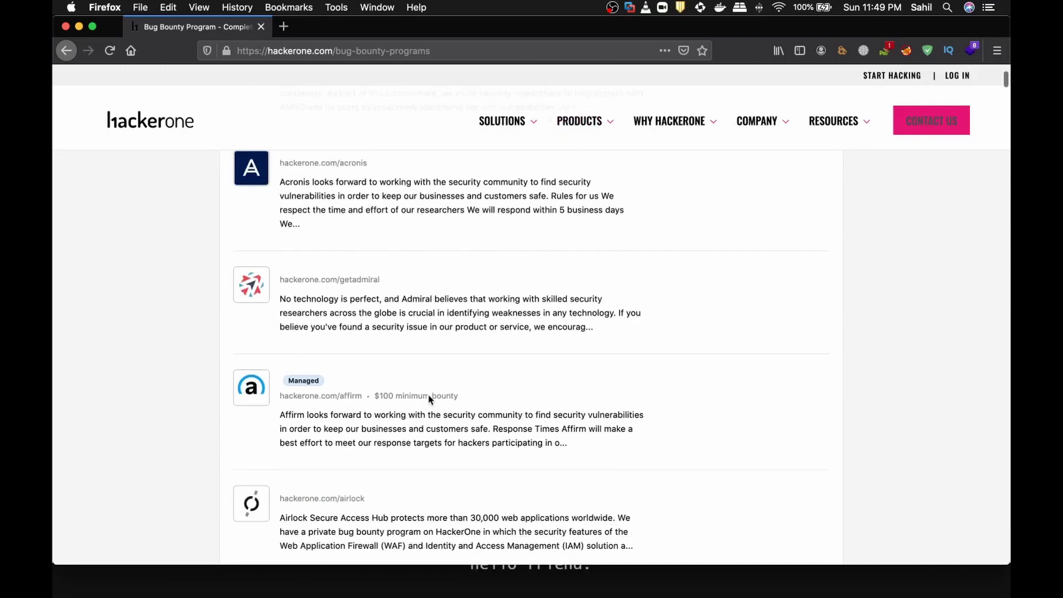
scroll(427, 401, "down", 15)
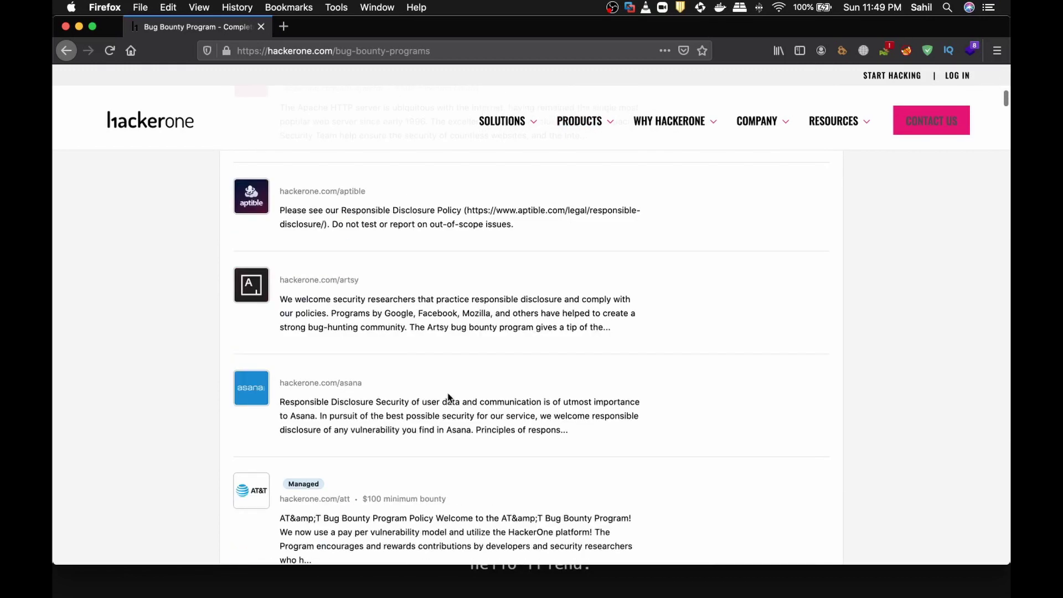
Return to the search results and open HackerOne's "Directory: Report Vulnerabilities to Companies" result in a new tab
left_click(66, 50)
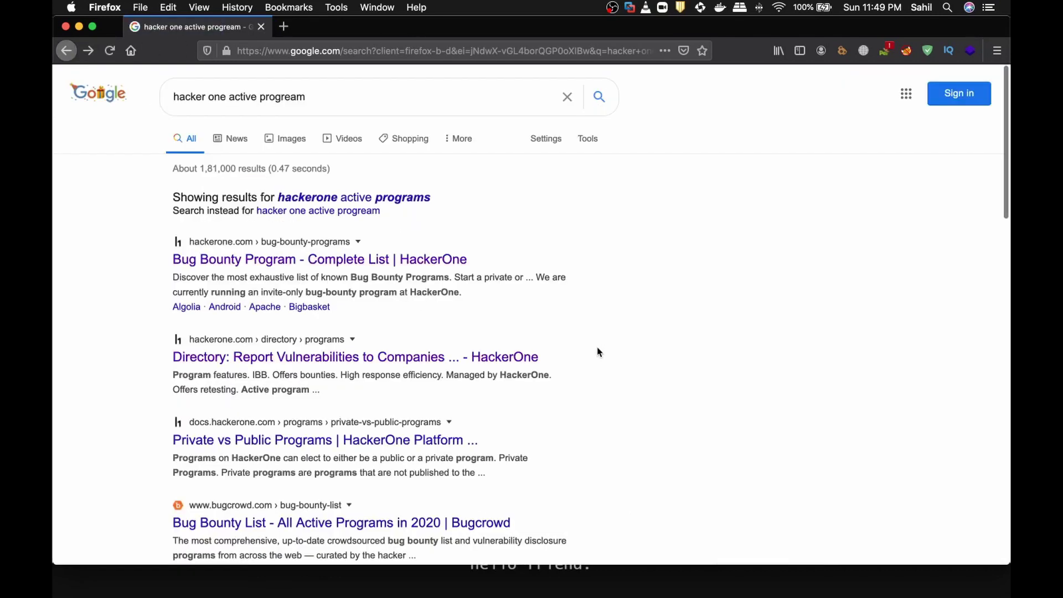
right_click(268, 437)
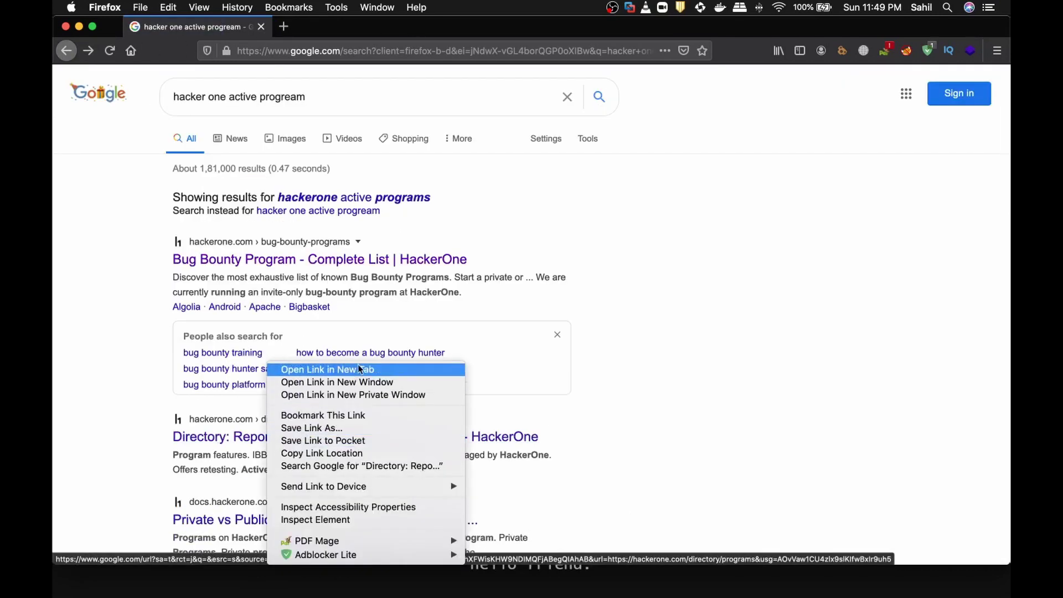
left_click(326, 369)
left_click(323, 27)
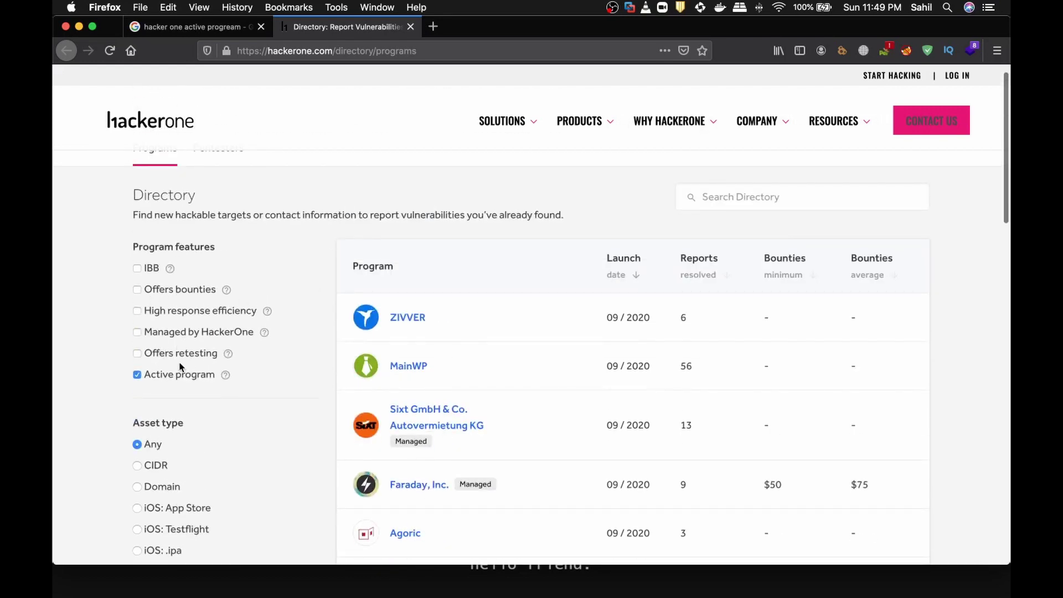
Examine the directory's program feature and asset type filters, and the listed programs' launch dates, resolved reports and bounties
scroll(209, 404, "down", 8)
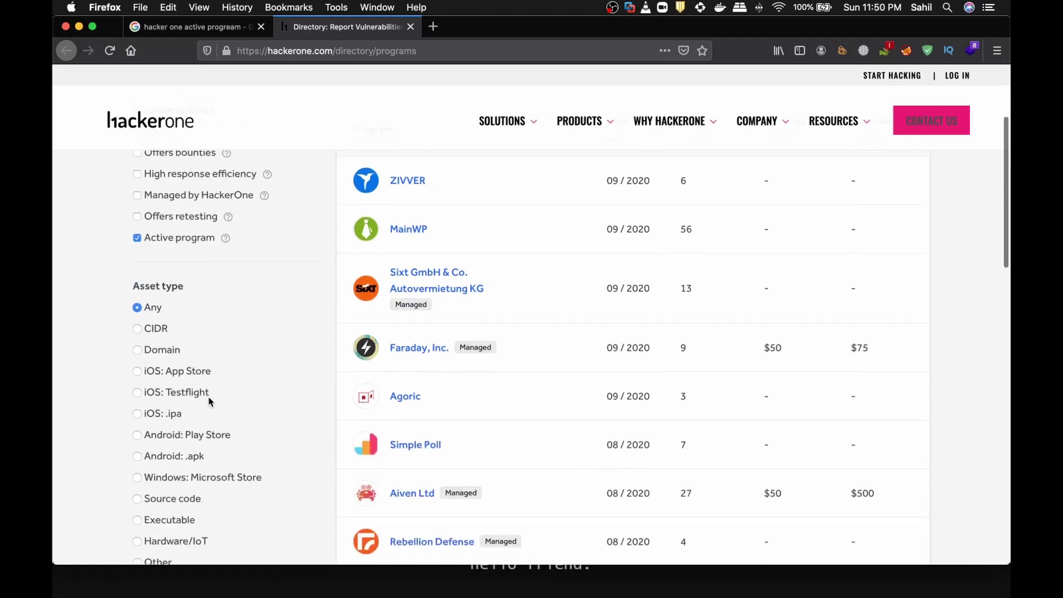
scroll(577, 406, "down", 7)
scroll(576, 406, "up", 15)
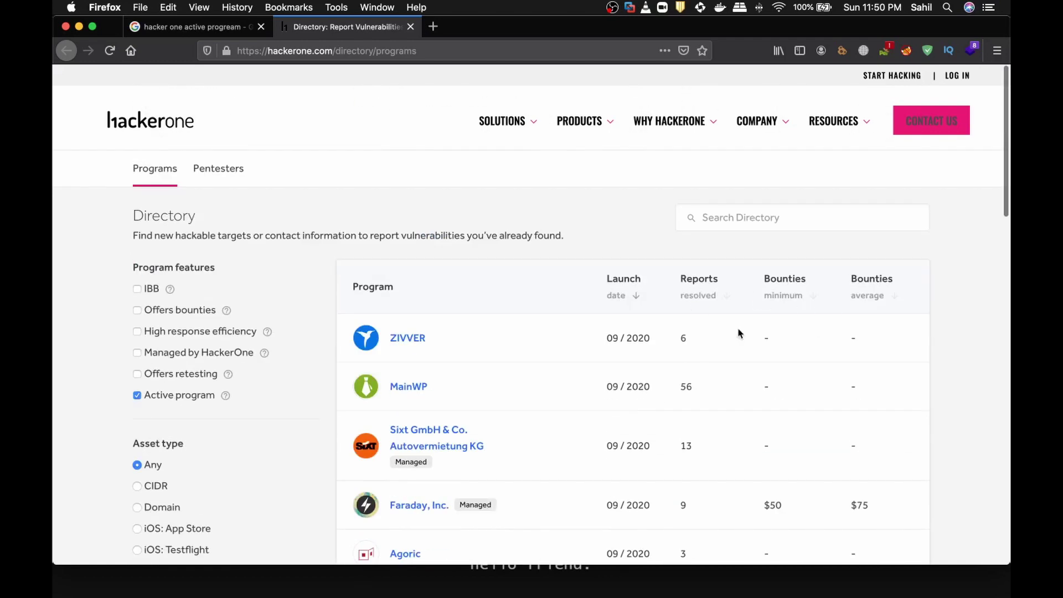
scroll(912, 311, "down", 4)
scroll(912, 328, "up", 4)
scroll(888, 339, "down", 3)
scroll(885, 450, "down", 2)
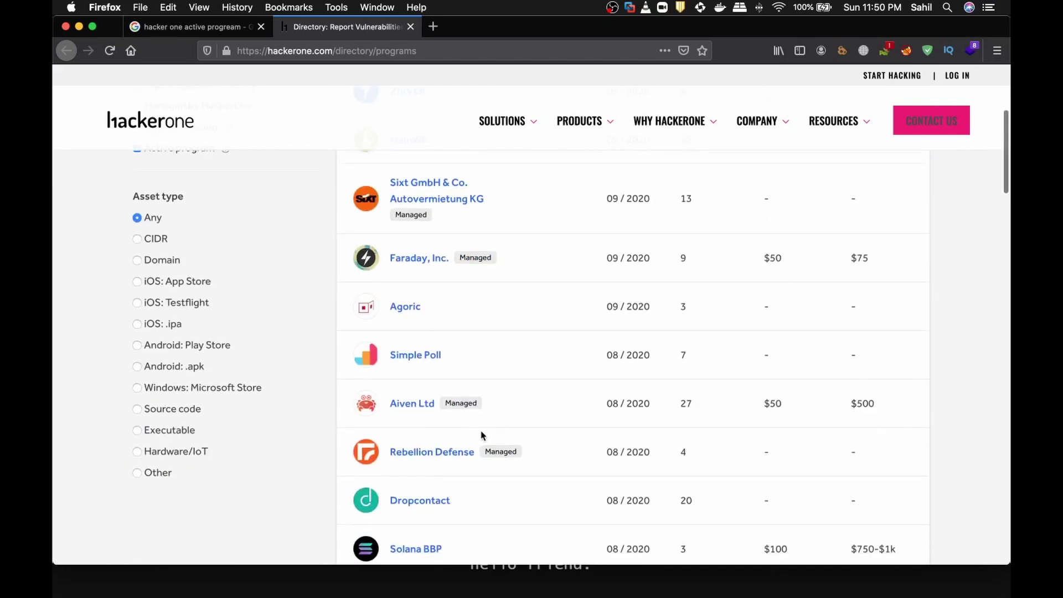
scroll(480, 437, "down", 4)
scroll(482, 435, "down", 15)
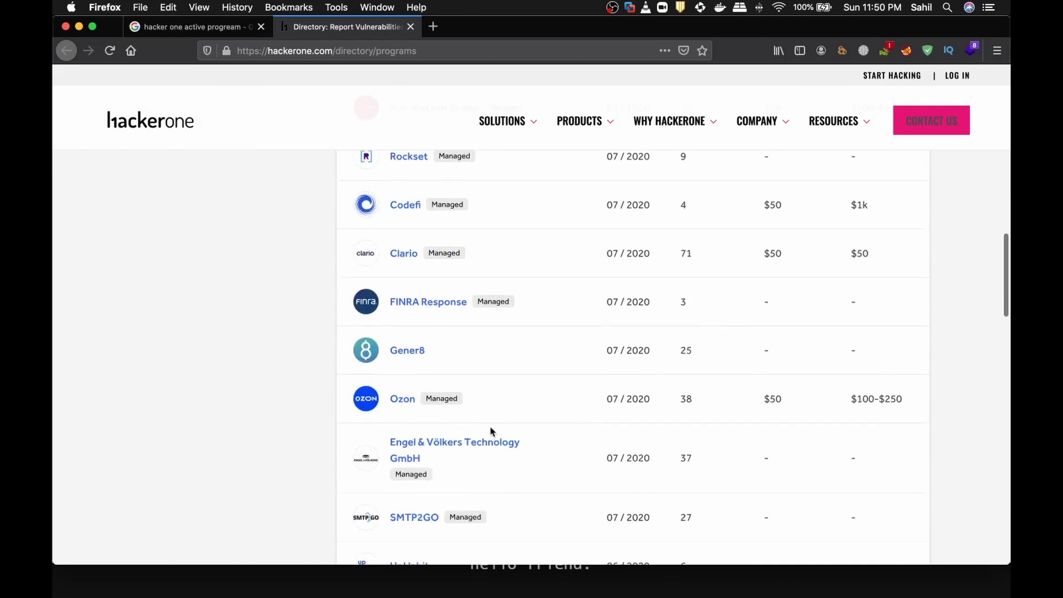
scroll(496, 430, "down", 2)
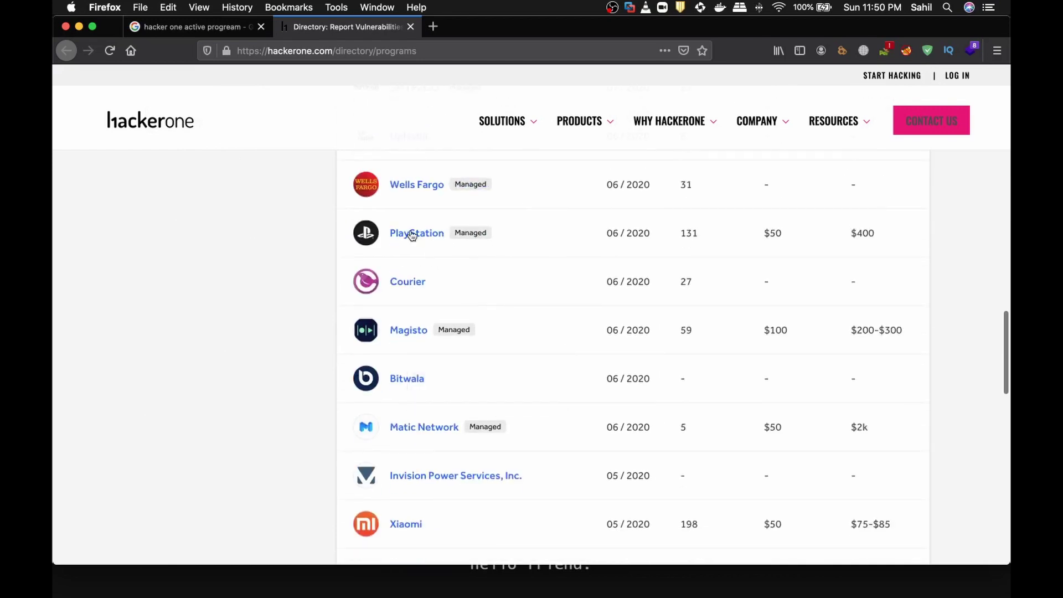
scroll(538, 446, "down", 3)
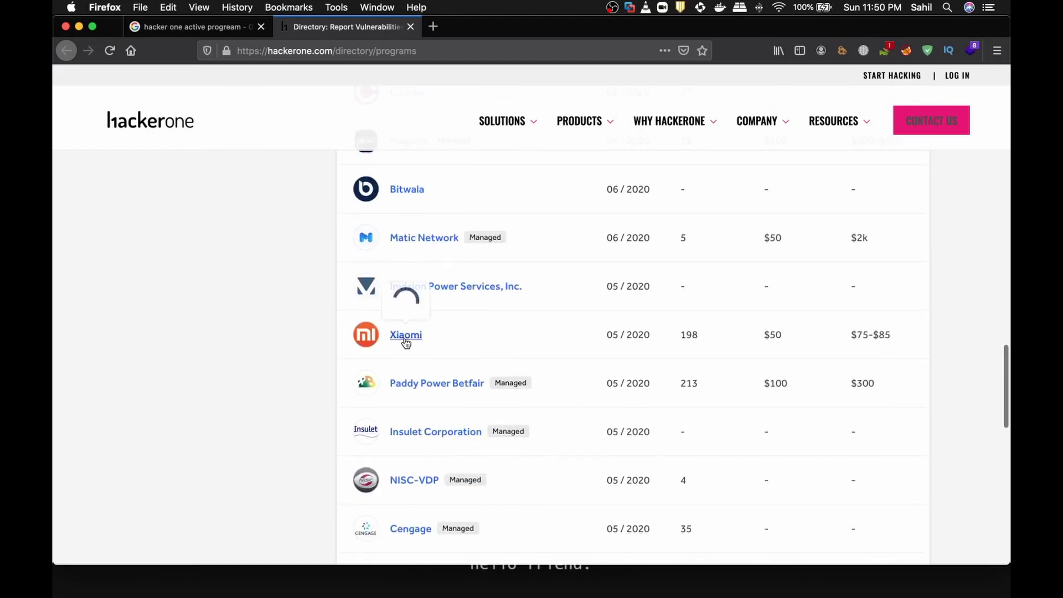
scroll(536, 391, "down", 8)
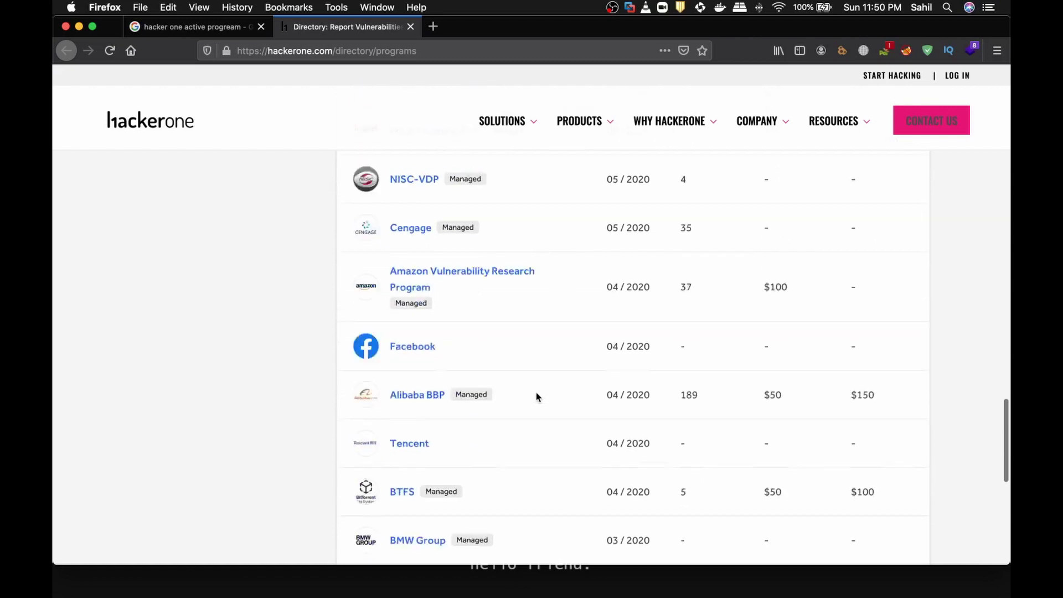
scroll(480, 462, "down", 10)
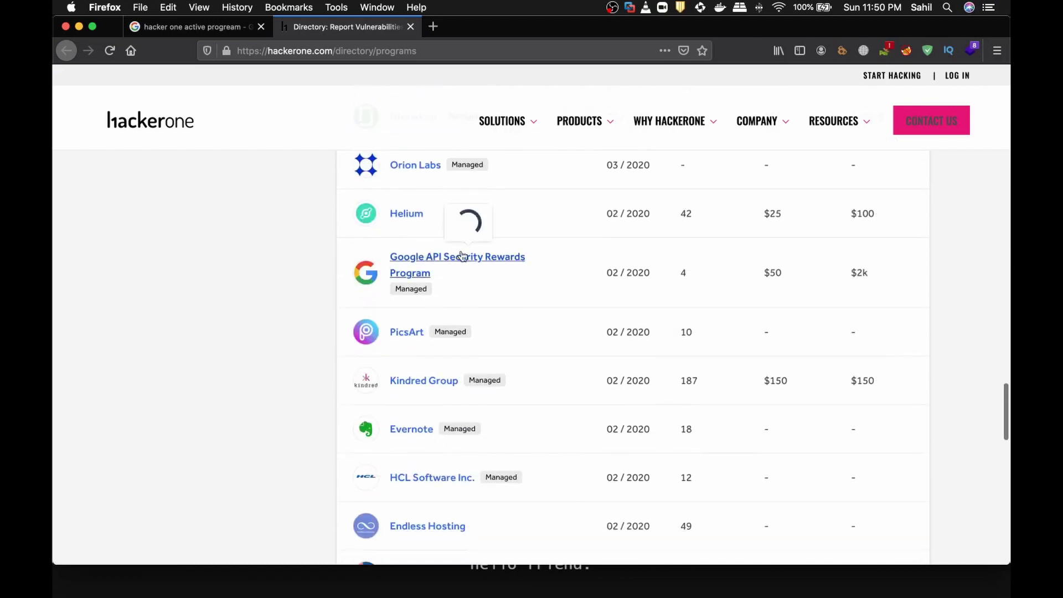
mouse_move(506, 257)
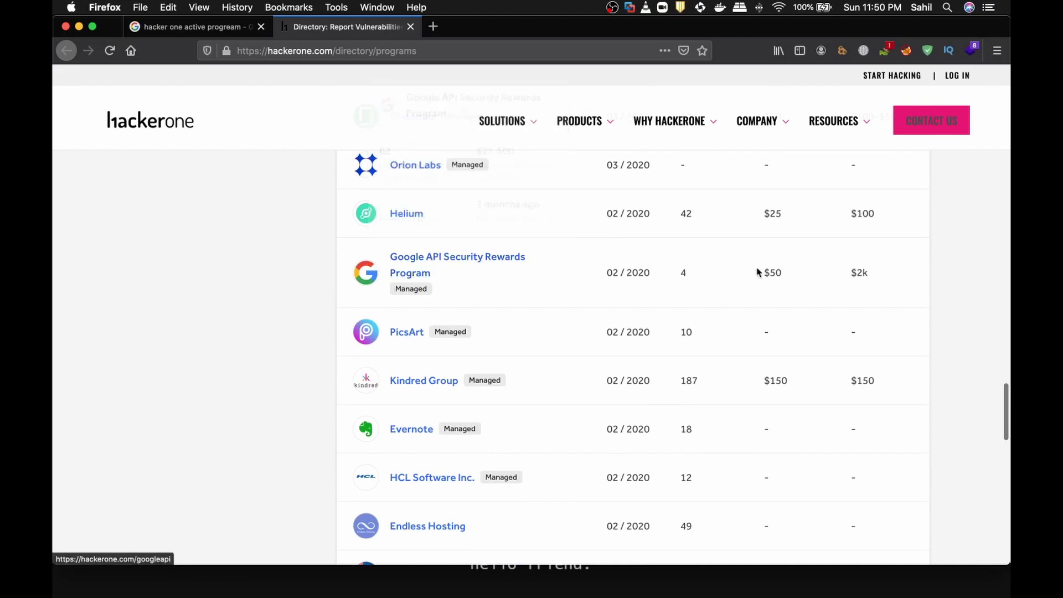
scroll(388, 388, "down", 4)
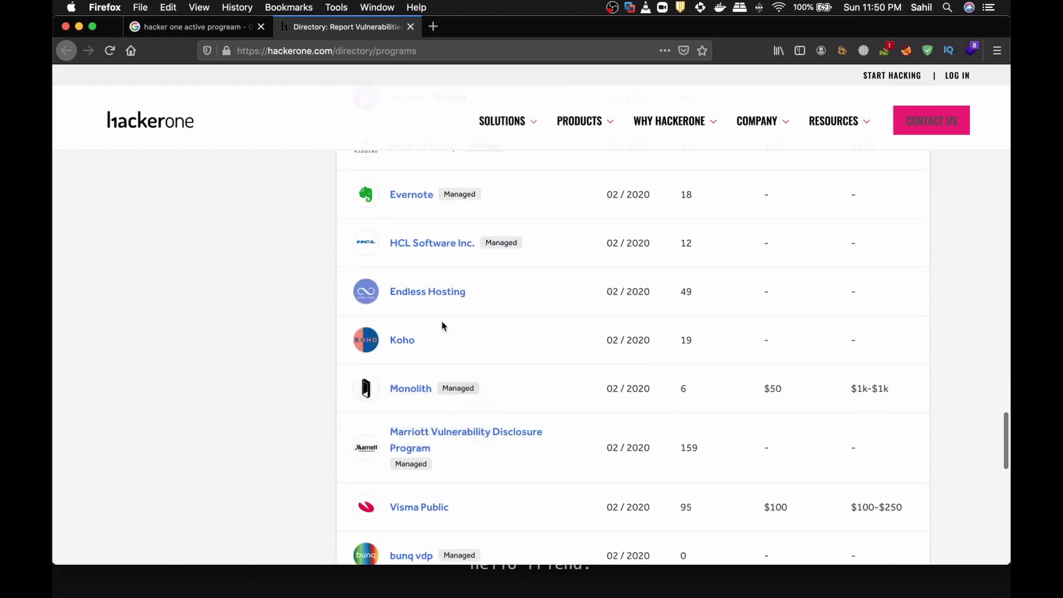
scroll(427, 310, "up", 2)
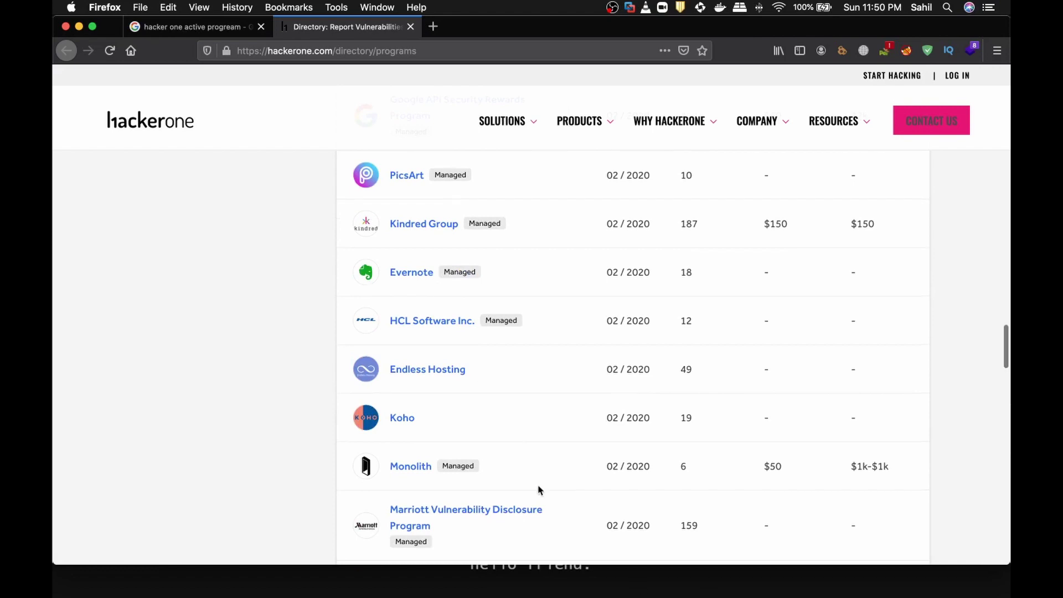
scroll(549, 498, "down", 4)
Find Xiaomi in the program directory and open its bug bounty program page
scroll(489, 404, "up", 20)
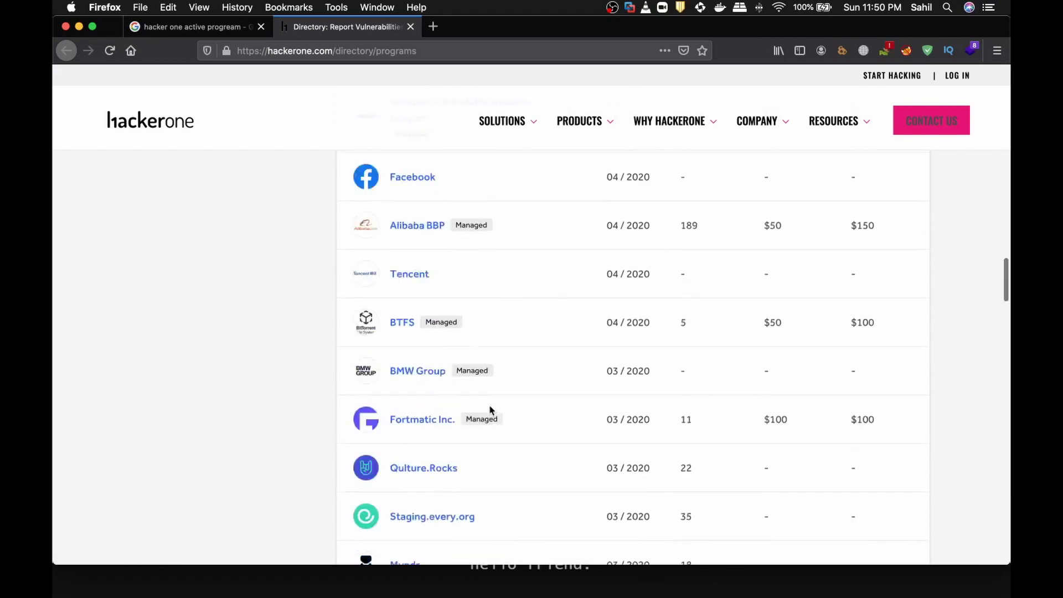
scroll(491, 403, "down", 3)
left_click(401, 380)
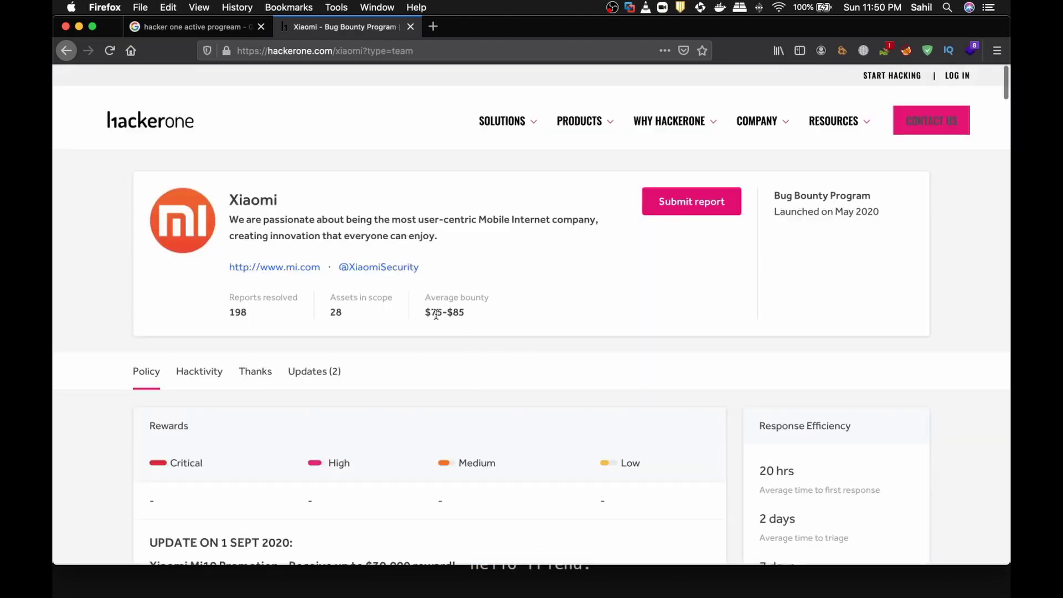
Examine the average bounty and the number of resolved reports in the Xiaomi program summary
left_click_drag(428, 297, 527, 304)
left_click(483, 317)
left_click_drag(439, 313, 475, 315)
left_click(476, 319)
scroll(431, 361, "down", 3)
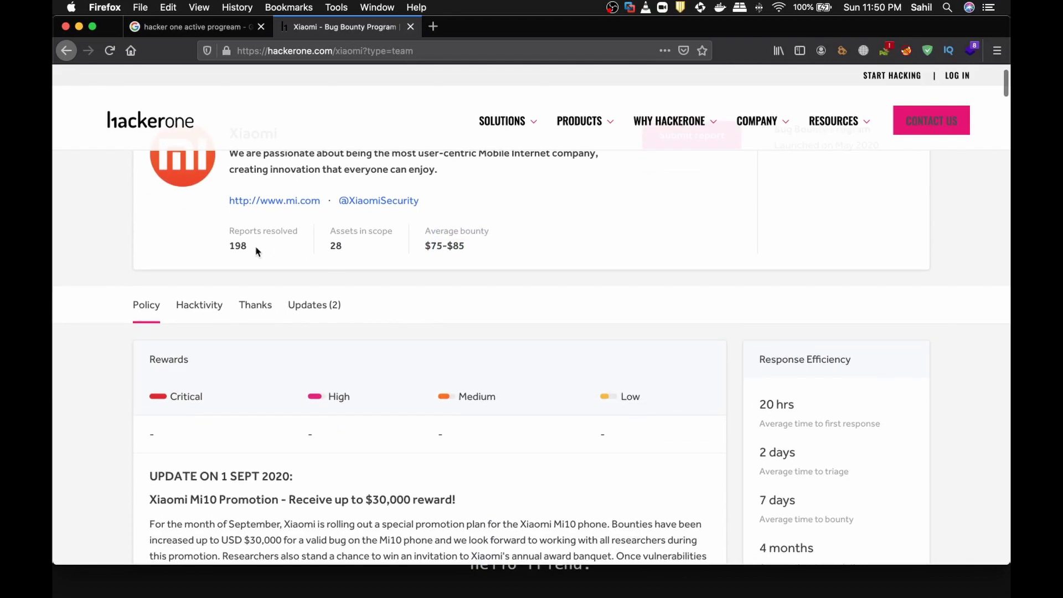
double_click(230, 247)
left_click_drag(235, 231, 305, 234)
Examine the Xiaomi program policy's ground rules, response targets, disclosure guidelines and general vulnerability assessment rules
scroll(573, 389, "down", 10)
scroll(491, 424, "down", 5)
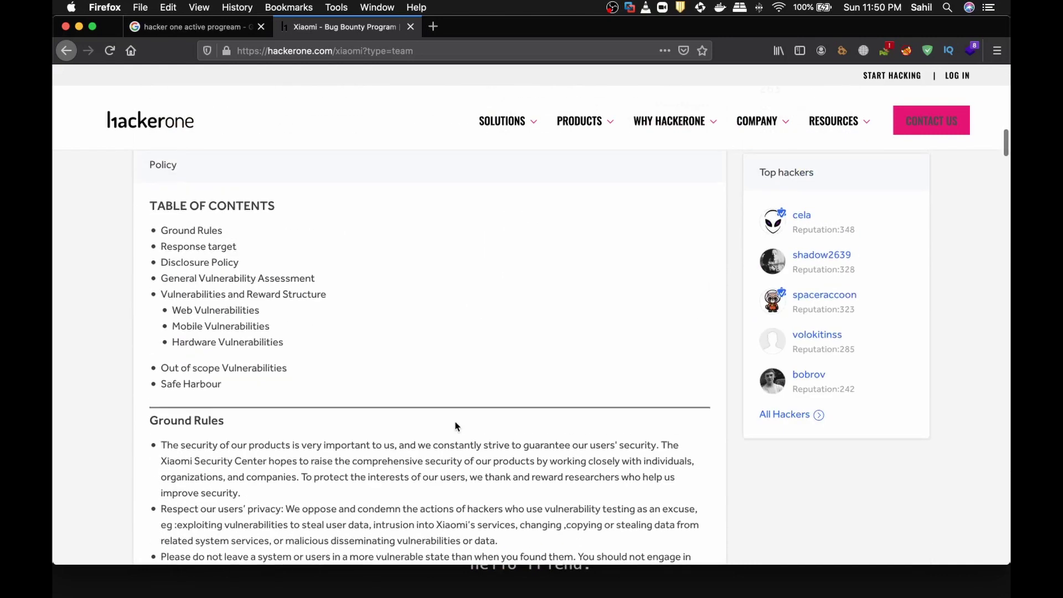
scroll(455, 426, "down", 6)
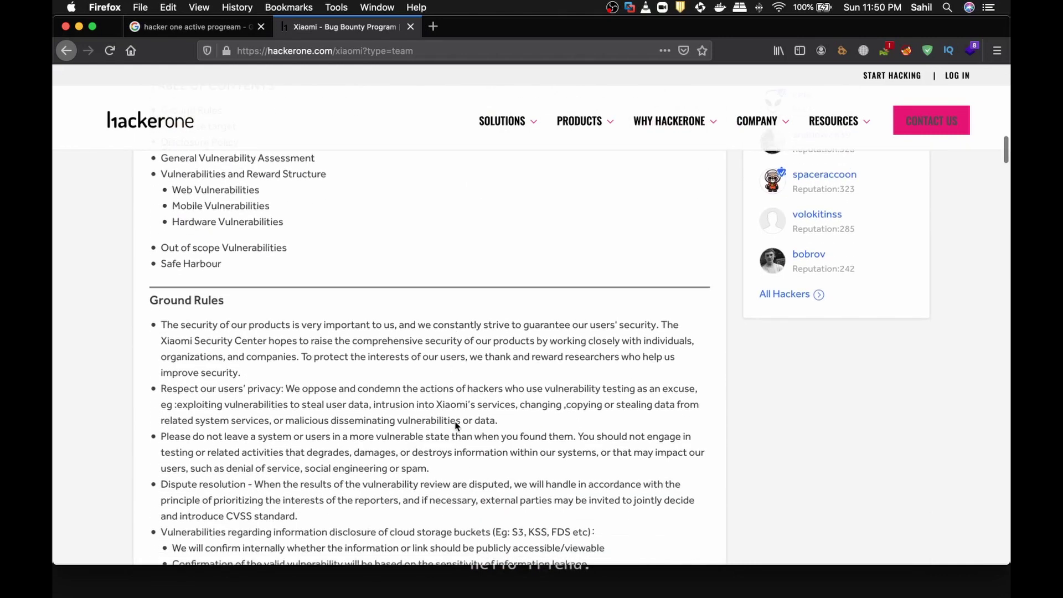
scroll(457, 427, "down", 1)
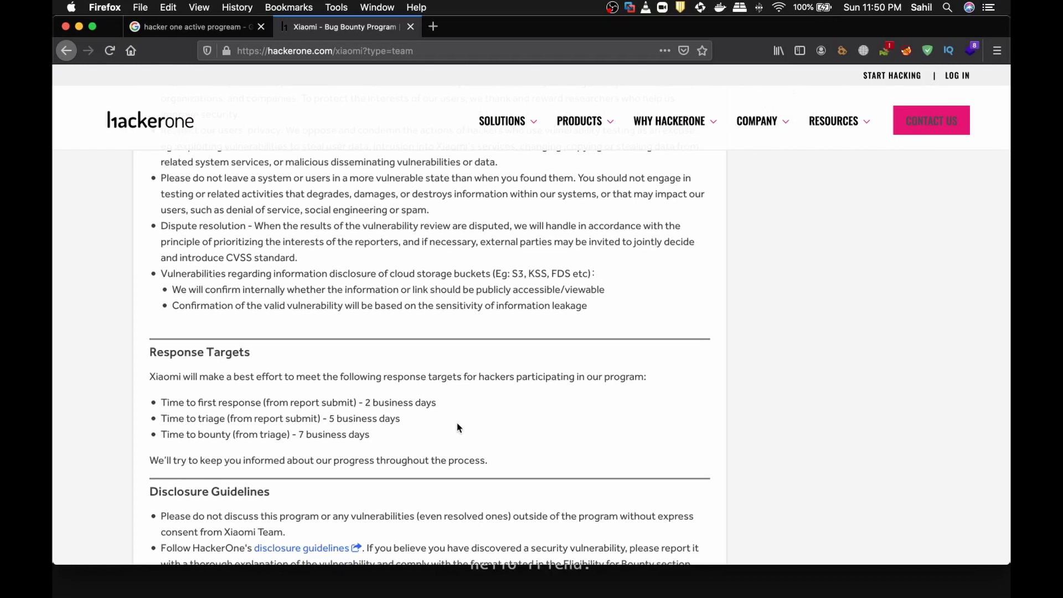
scroll(459, 429, "down", 4)
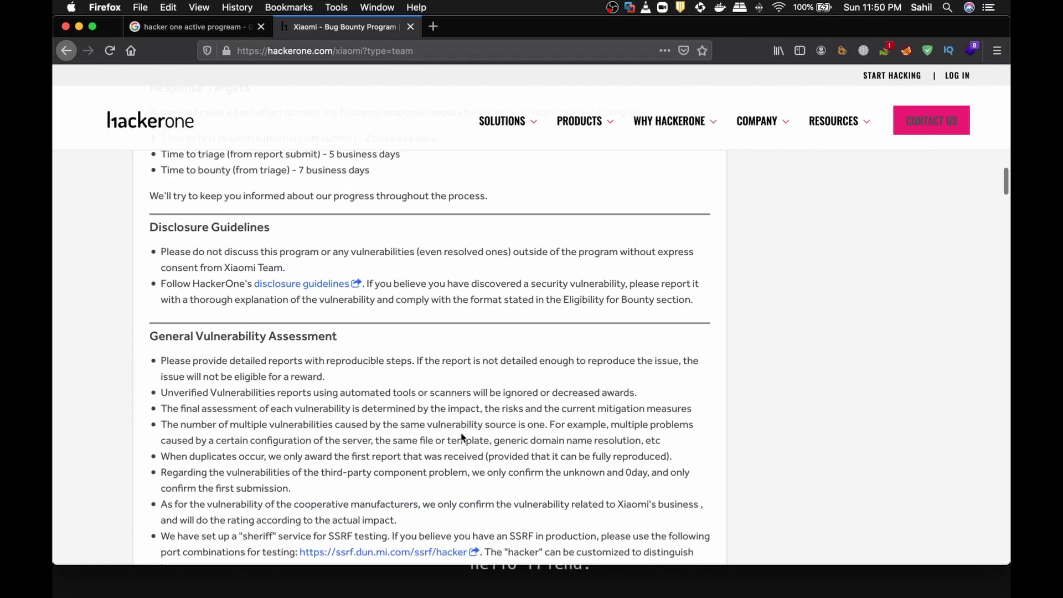
scroll(462, 438, "down", 3)
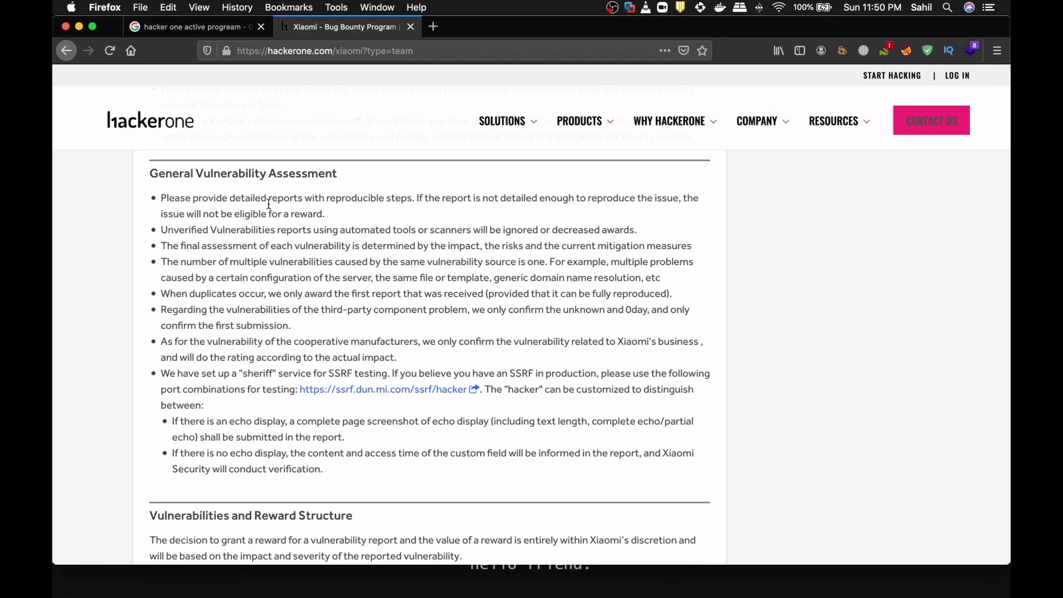
Examine the web business categories and the critical-vulnerability bounty ranges for important, general and edge businesses
scroll(402, 340, "down", 5)
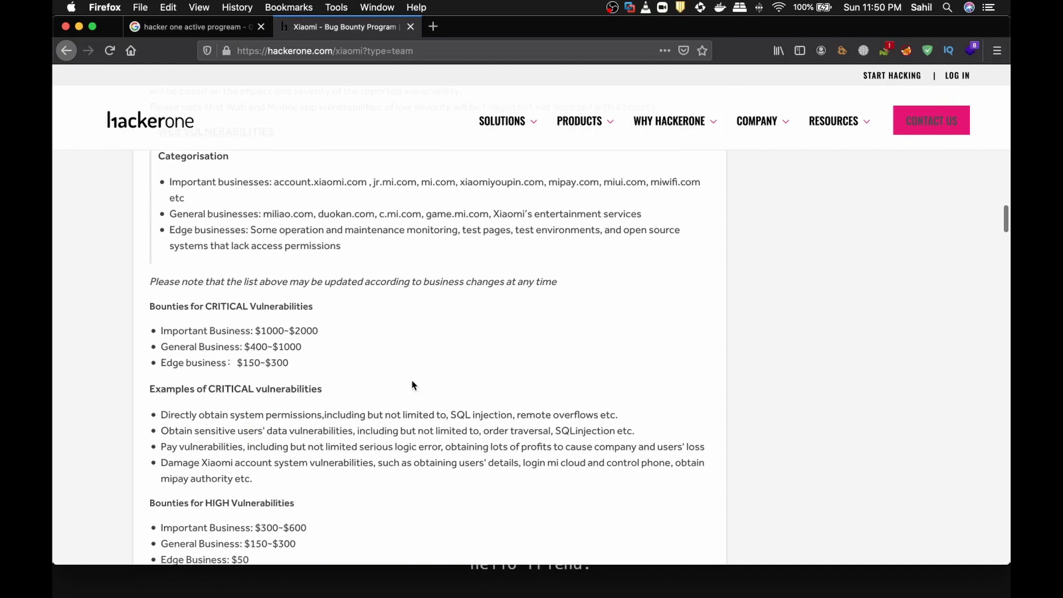
scroll(412, 384, "down", 4)
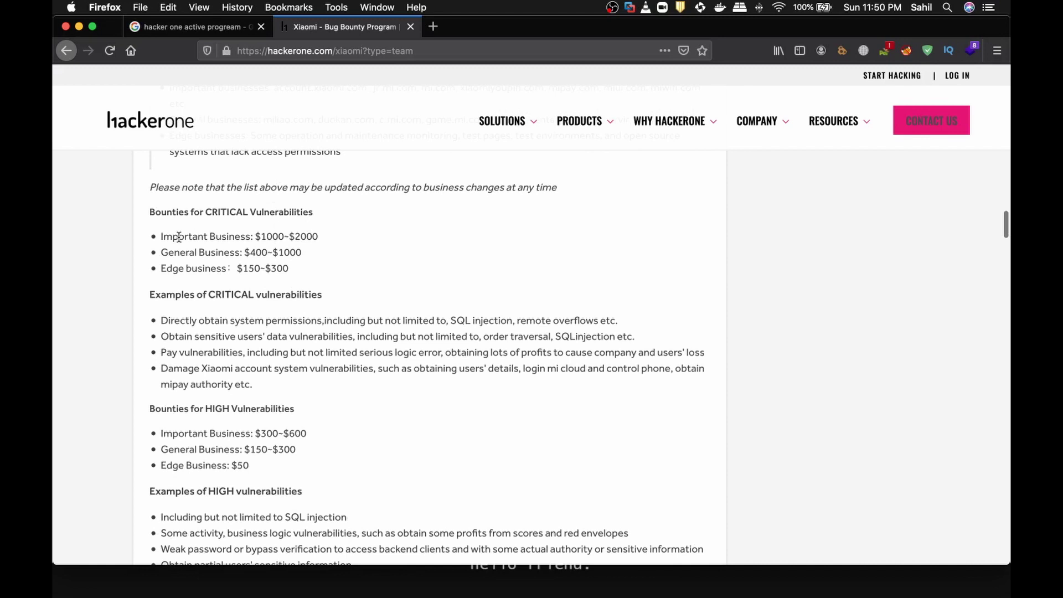
left_click_drag(255, 237, 322, 242)
left_click(323, 243)
left_click_drag(159, 251, 373, 267)
left_click(237, 271)
left_click_drag(249, 270, 321, 275)
scroll(324, 316, "down", 2)
scroll(325, 315, "up", 2)
scroll(325, 316, "down", 2)
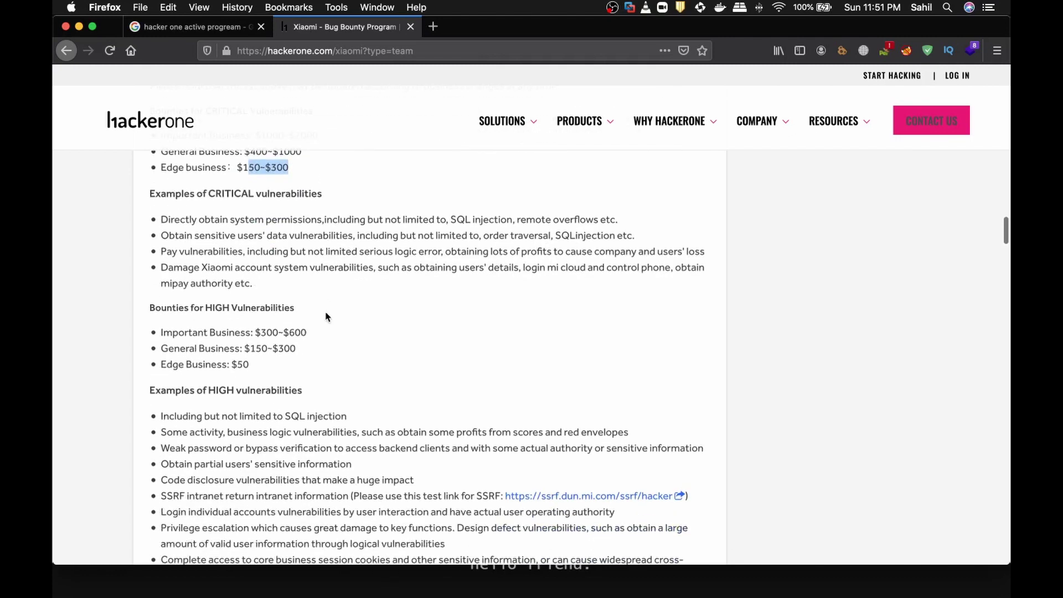
Review the high and medium vulnerability bounties with their examples, and find the program's Scopes section
scroll(327, 307, "down", 4)
scroll(344, 385, "down", 6)
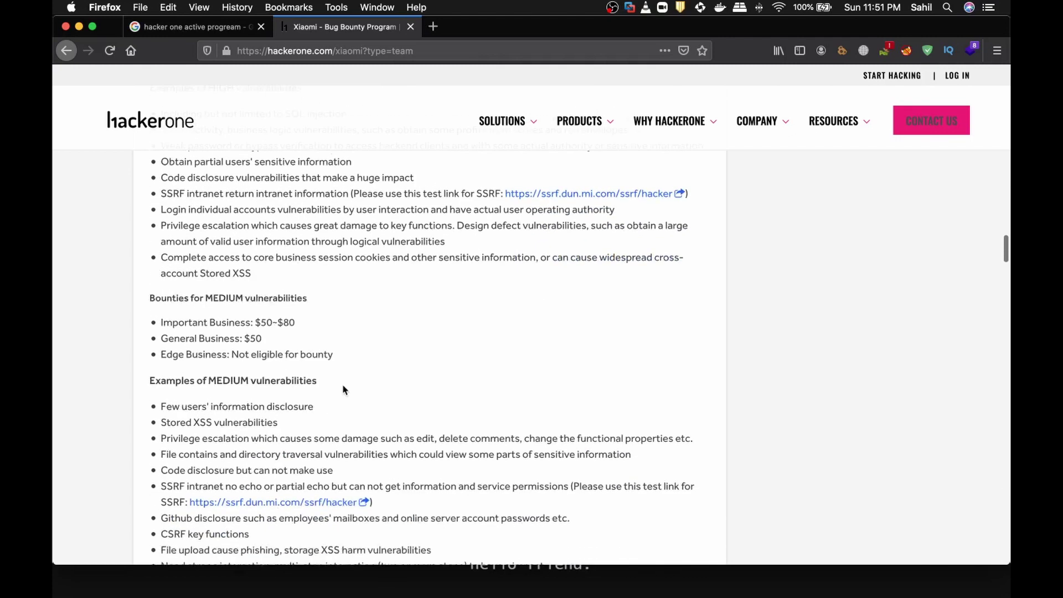
scroll(335, 378, "up", 2)
scroll(334, 378, "up", 4)
scroll(335, 380, "down", 9)
scroll(335, 378, "up", 10)
scroll(337, 377, "down", 20)
scroll(337, 379, "up", 2)
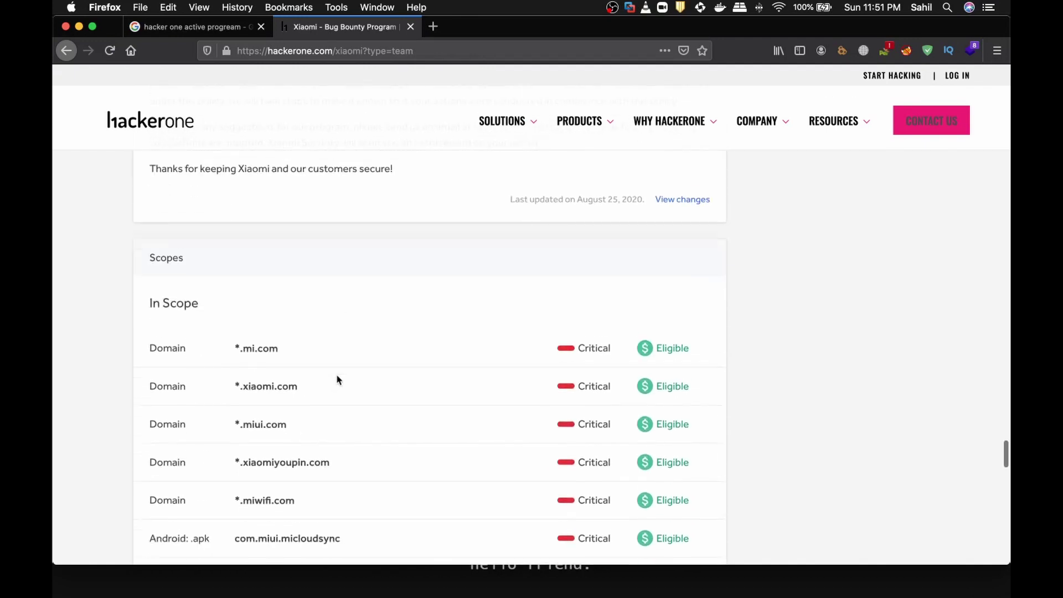
Examine the in-scope assets, including the wildcard domains, Android .apk packages and other hardware and software assets
triple_click(162, 297)
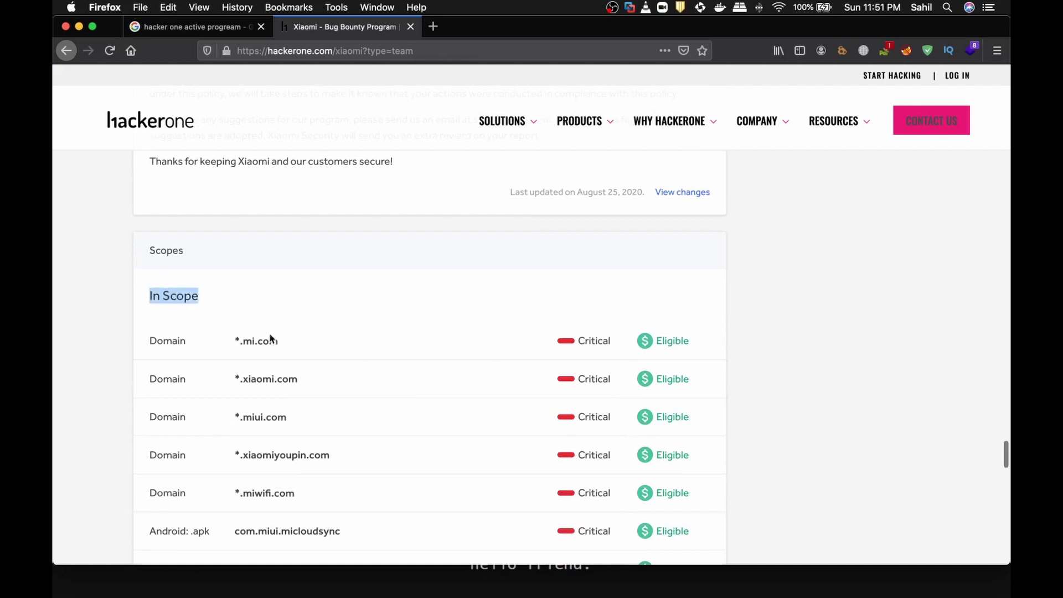
double_click(151, 344)
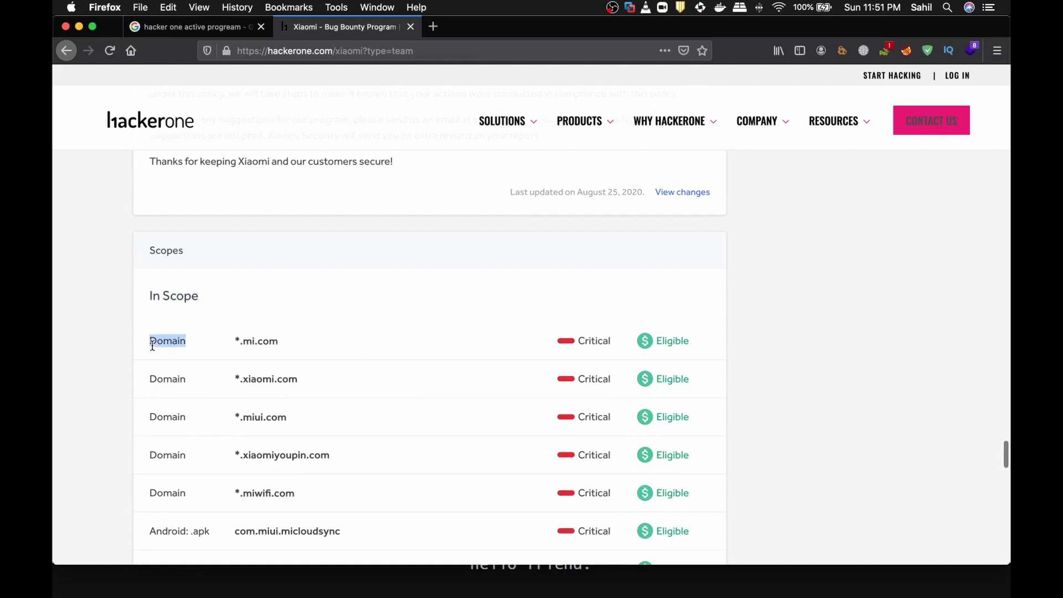
double_click(251, 341)
scroll(275, 384, "down", 5)
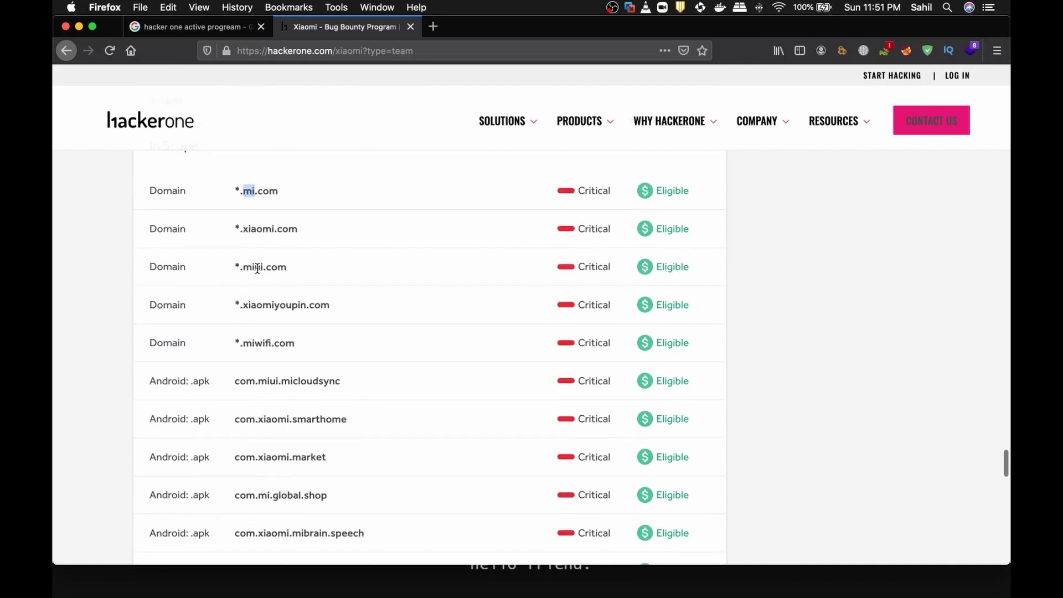
scroll(296, 283, "down", 20)
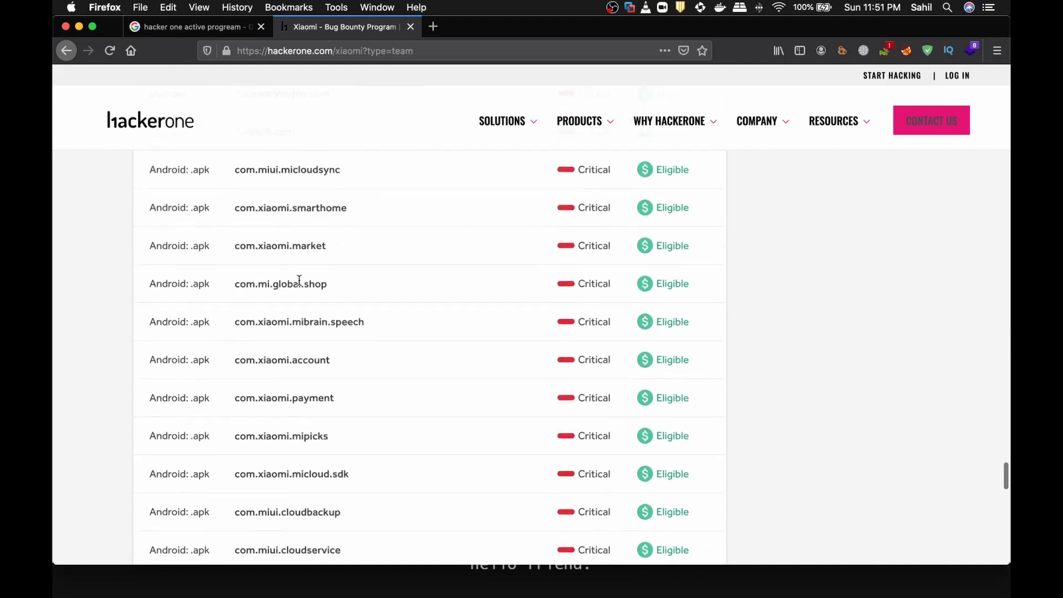
scroll(290, 315, "up", 4)
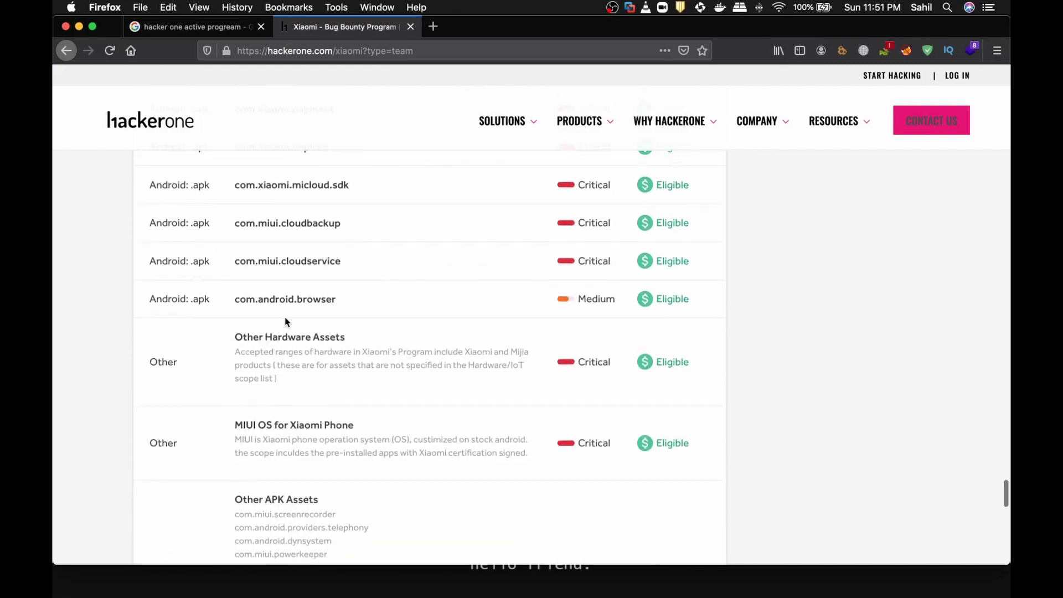
double_click(197, 302)
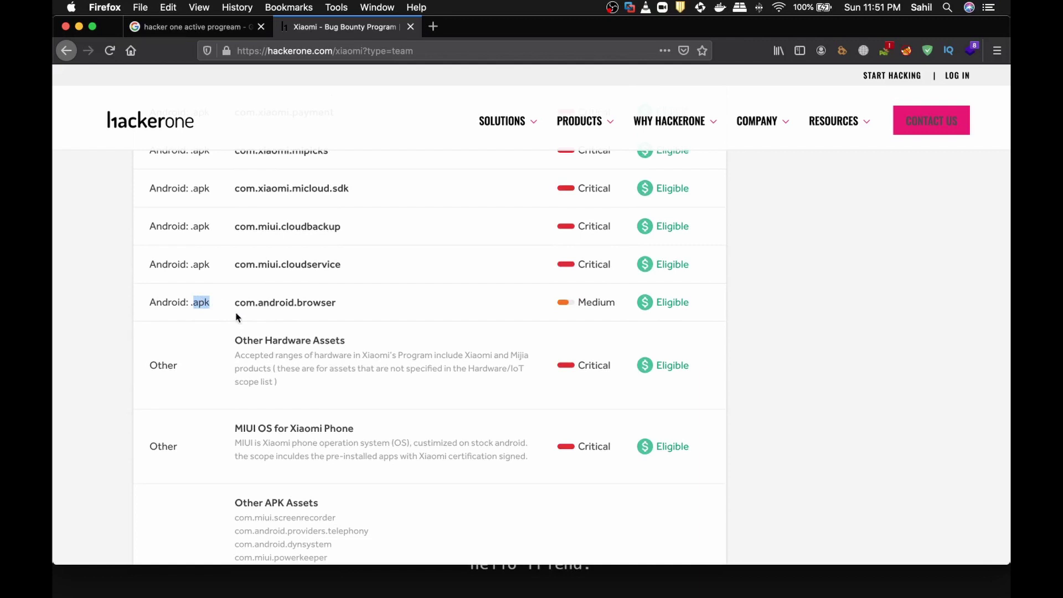
scroll(283, 357, "down", 10)
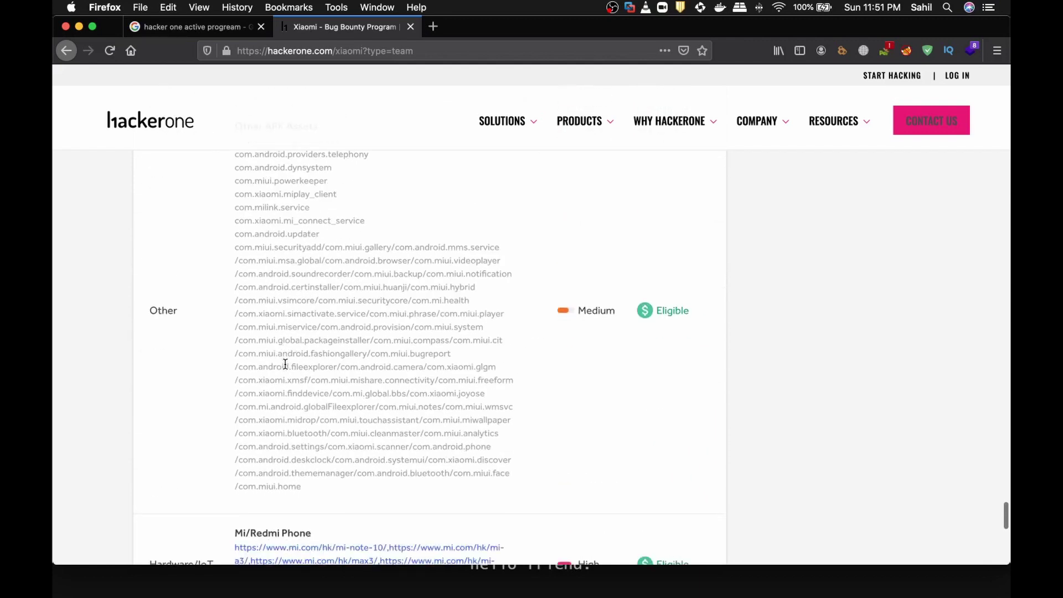
scroll(349, 369, "down", 10)
scroll(365, 379, "up", 15)
scroll(366, 377, "up", 10)
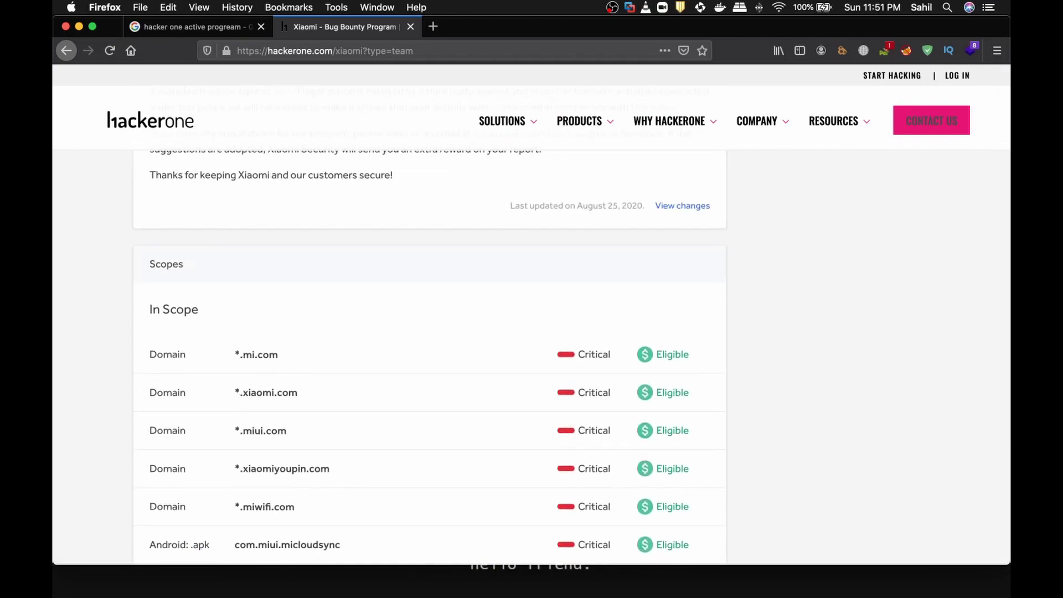
Switch to the iTerm2 terminal, place it clear of the scope's domain names, and run whois on ww.mi.com
key("alt+space")
triple_click(468, 266)
type("whois")
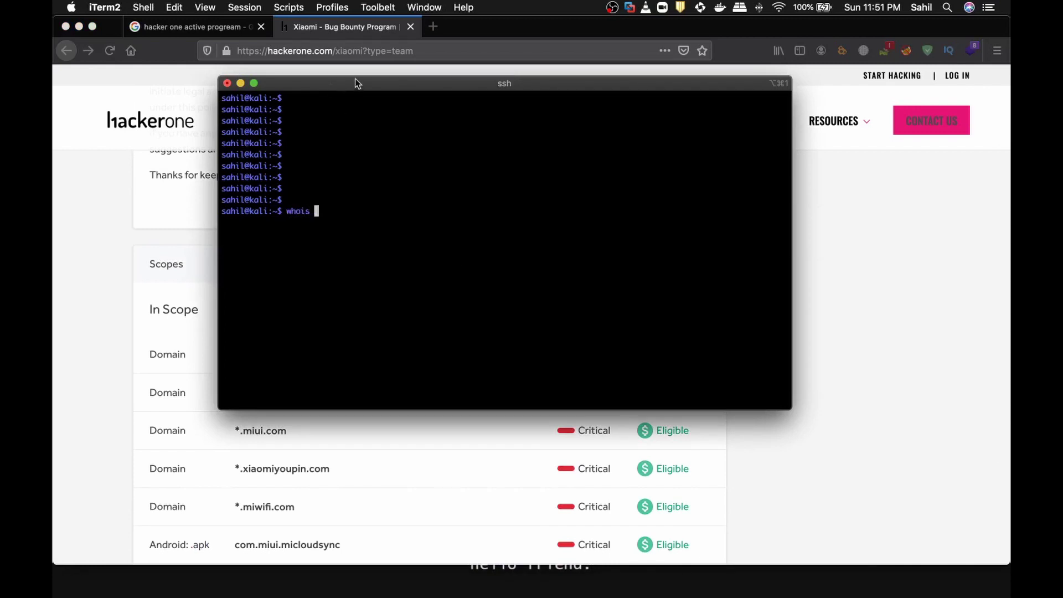
left_click_drag(357, 83, 637, 79)
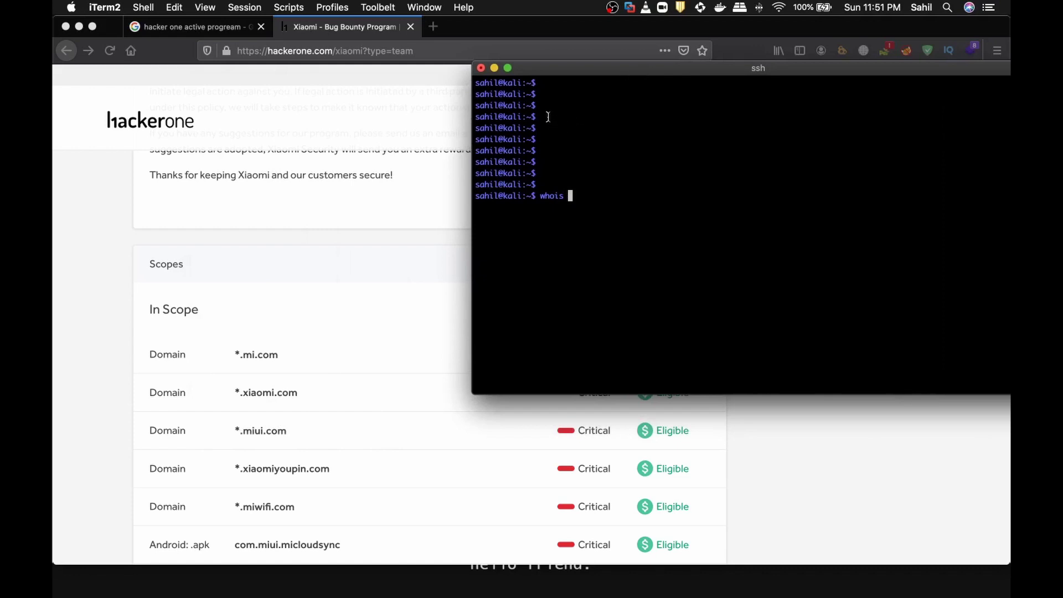
type("ois ww.mi.co")
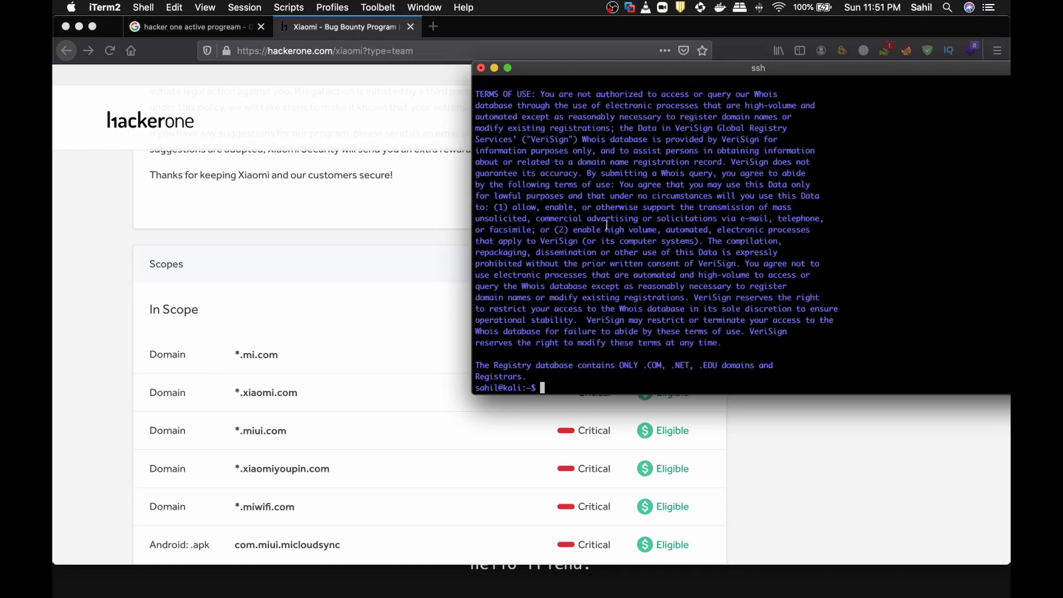
scroll(609, 263, "up", 7)
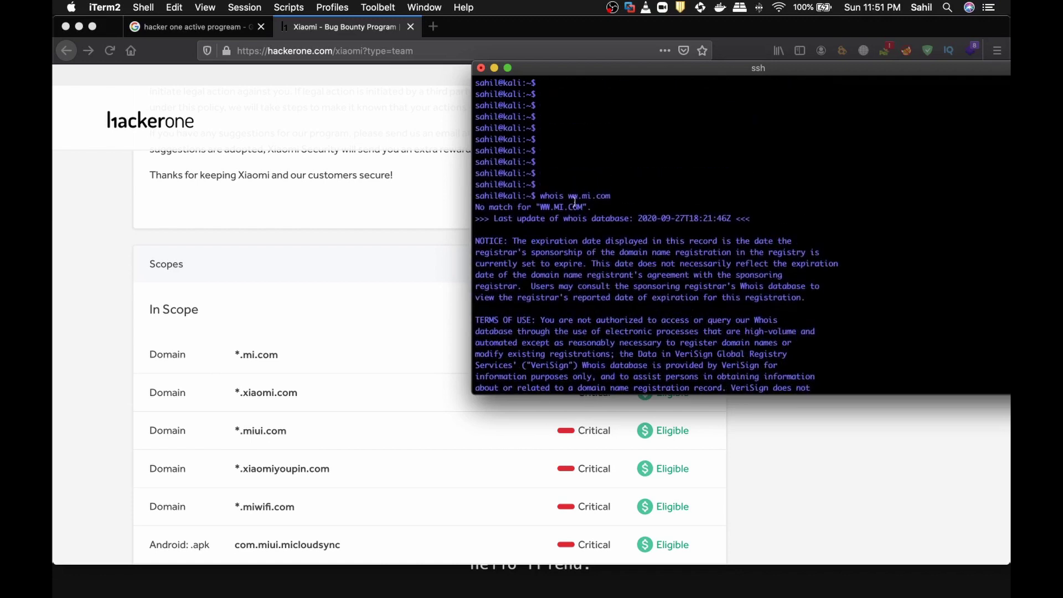
Reuse the previous whois command with the domain corrected to mi.com and run the lookup
left_click_drag(542, 197, 636, 197)
key("super+c")
left_click(637, 205)
key("super+v")
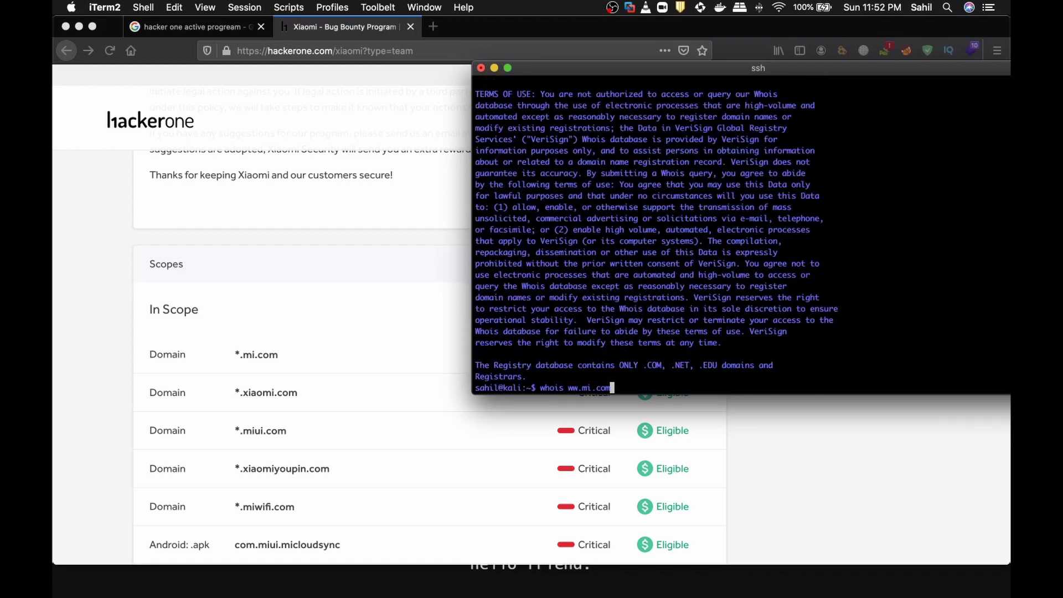
key("Left")
key("Left")
key("Left")
key("Left")
key("BackSpace")
key("BackSpace")
key("BackSpace")
key("Return")
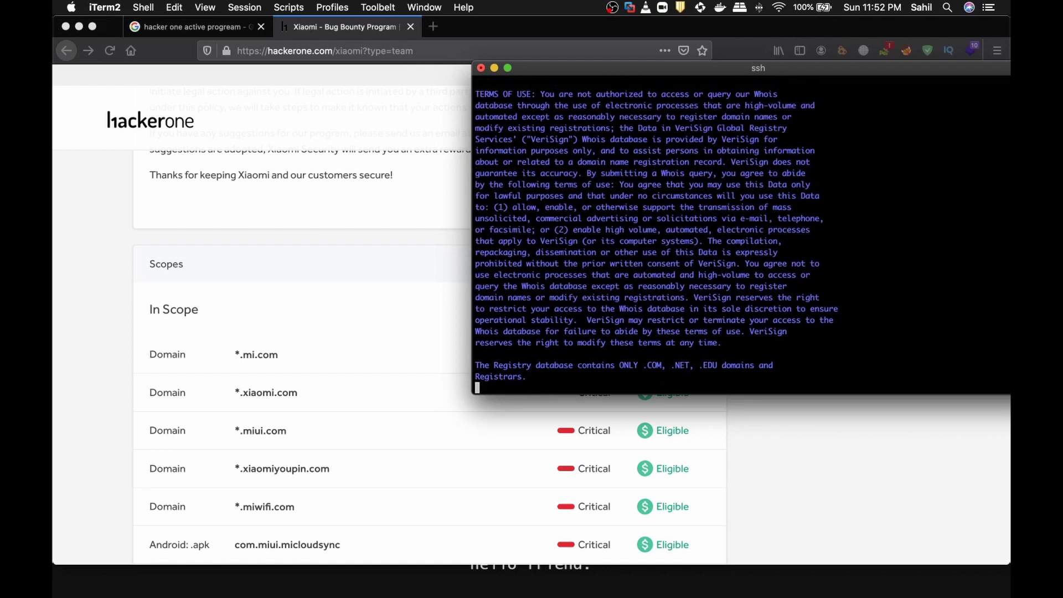
Examine the registrant's organization, address, fax and e-mail fields in the mi.com whois record
scroll(640, 290, "up", 15)
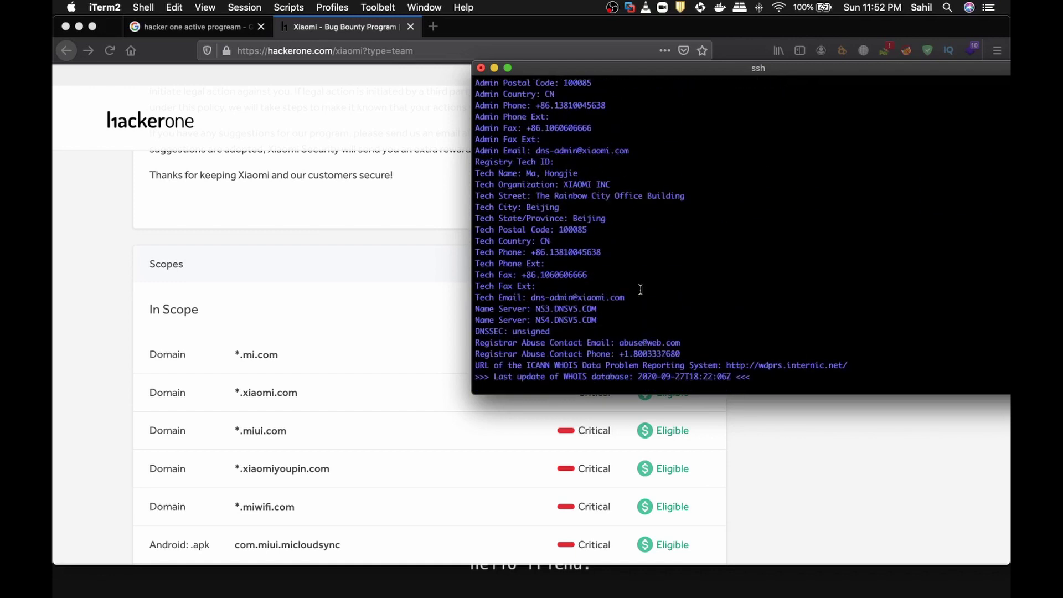
scroll(641, 289, "up", 4)
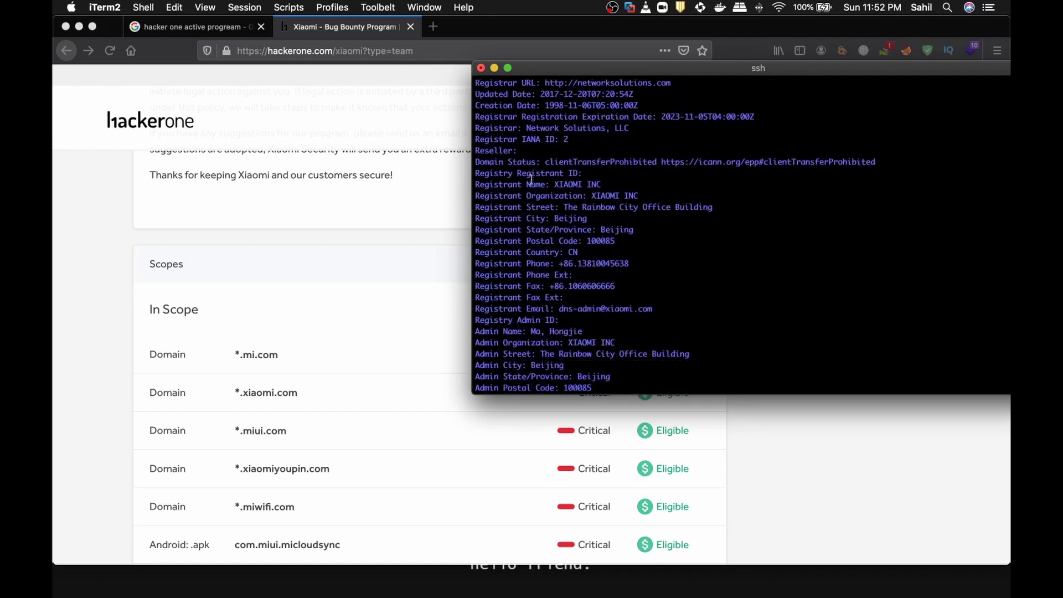
left_click_drag(556, 186, 625, 186)
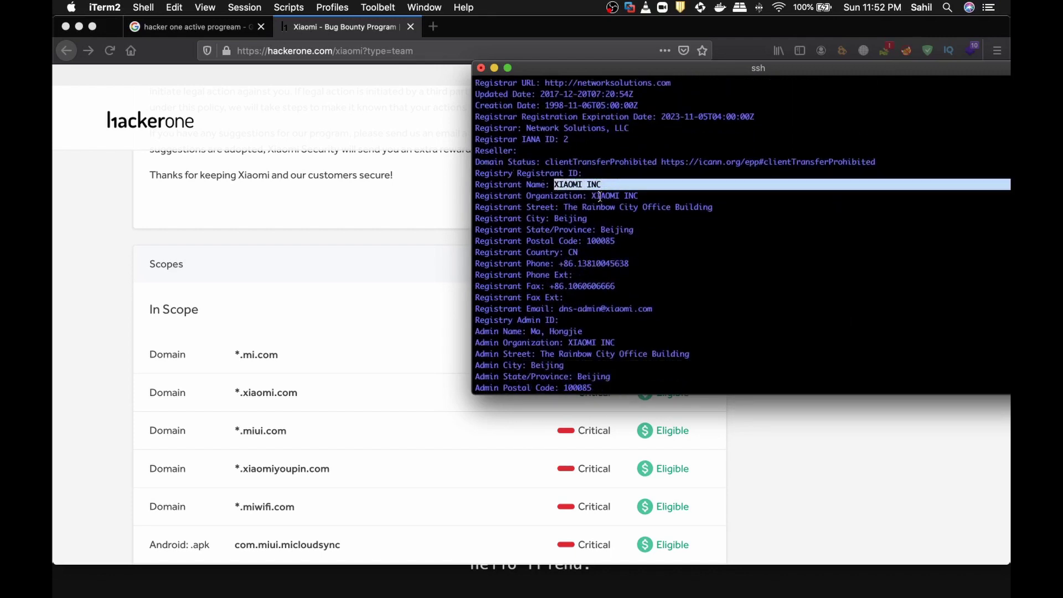
left_click_drag(566, 208, 700, 207)
left_click(700, 207)
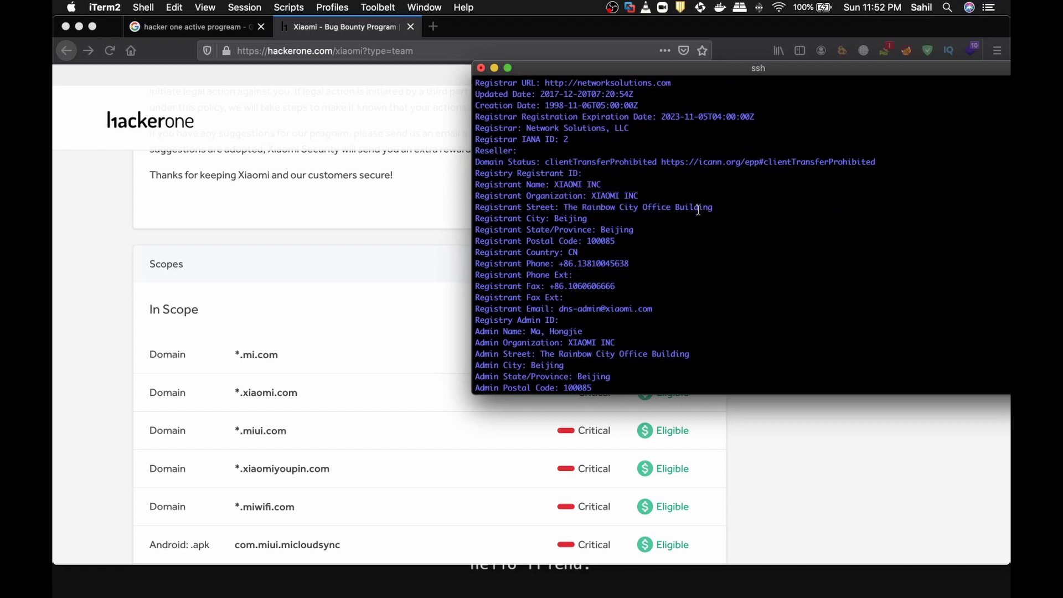
double_click(608, 230)
scroll(605, 315, "down", 2)
left_click_drag(559, 241, 661, 244)
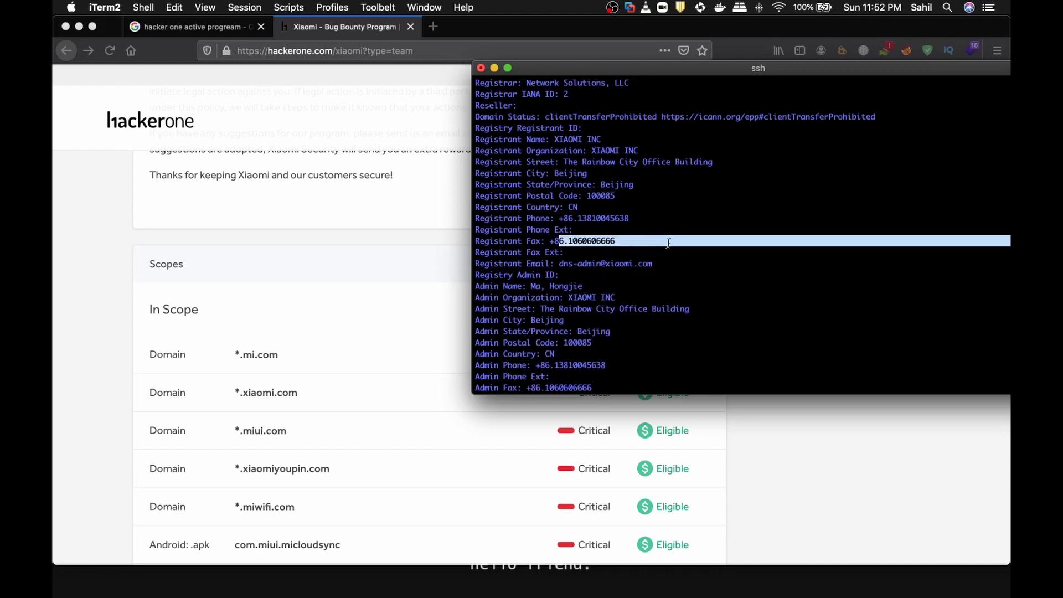
left_click_drag(558, 265, 599, 266)
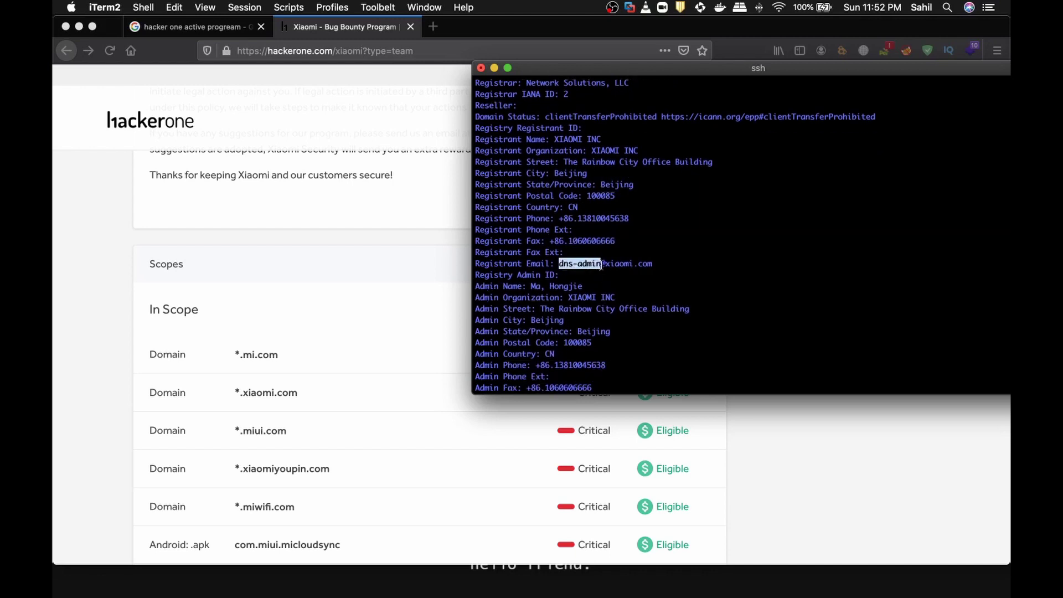
double_click(612, 264)
left_click(565, 264)
Review the whole whois record, including the admin and tech contacts, name servers and registrar abuse contacts
left_click_drag(568, 114, 613, 396)
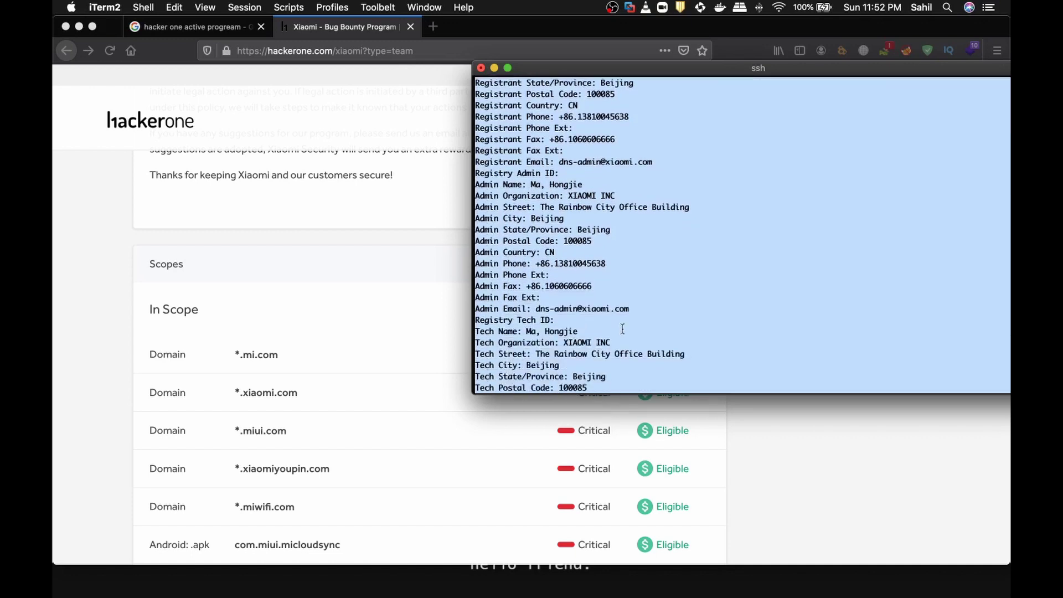
scroll(577, 277, "down", 5)
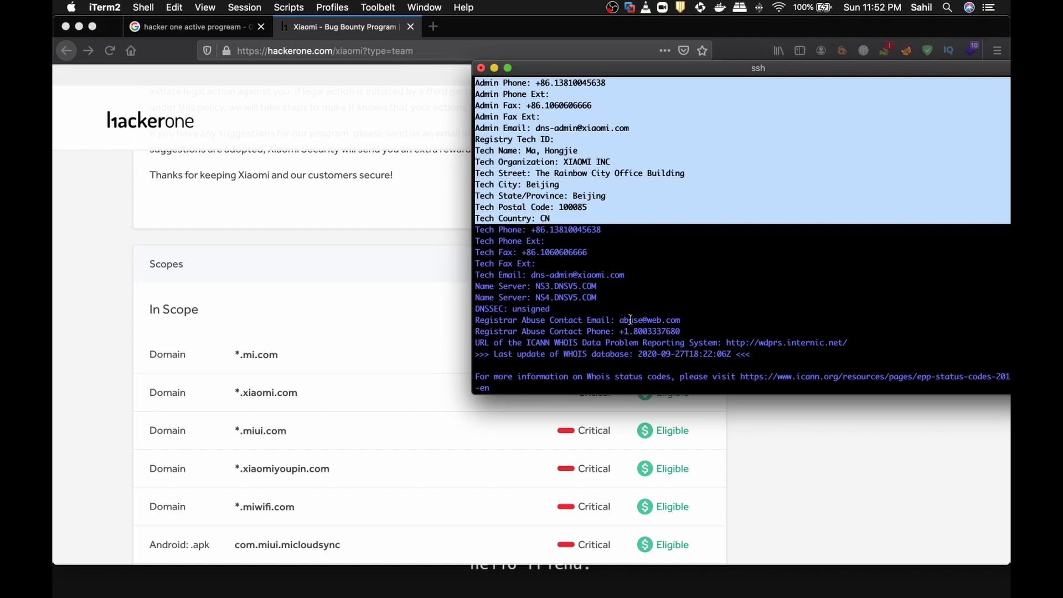
scroll(605, 271, "up", 5)
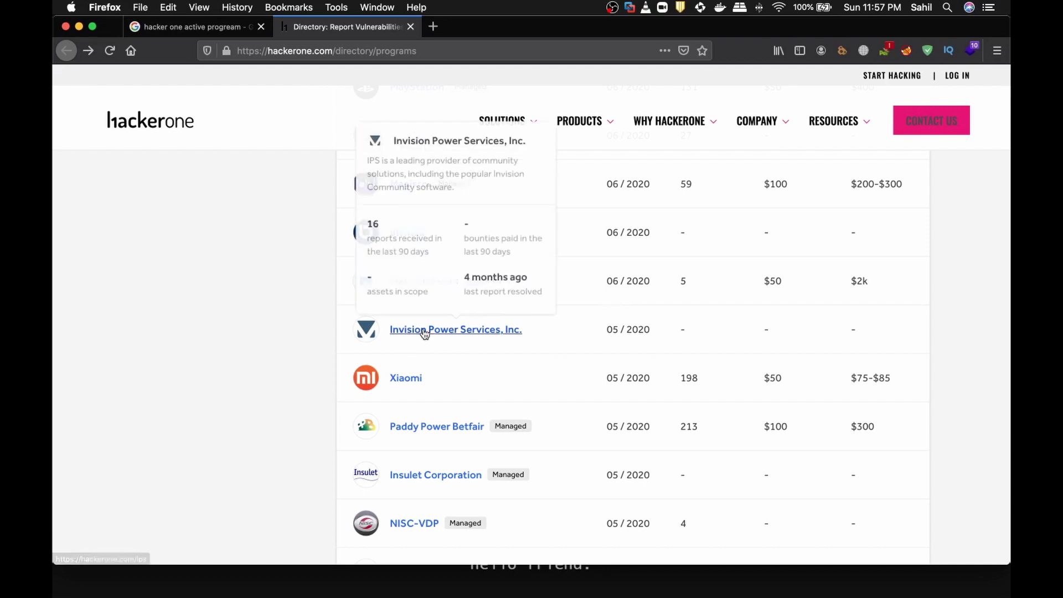
Find Evernote in the HackerOne program directory and open its program page
scroll(424, 329, "up", 5)
scroll(515, 276, "up", 2)
scroll(518, 275, "down", 20)
scroll(509, 345, "down", 5)
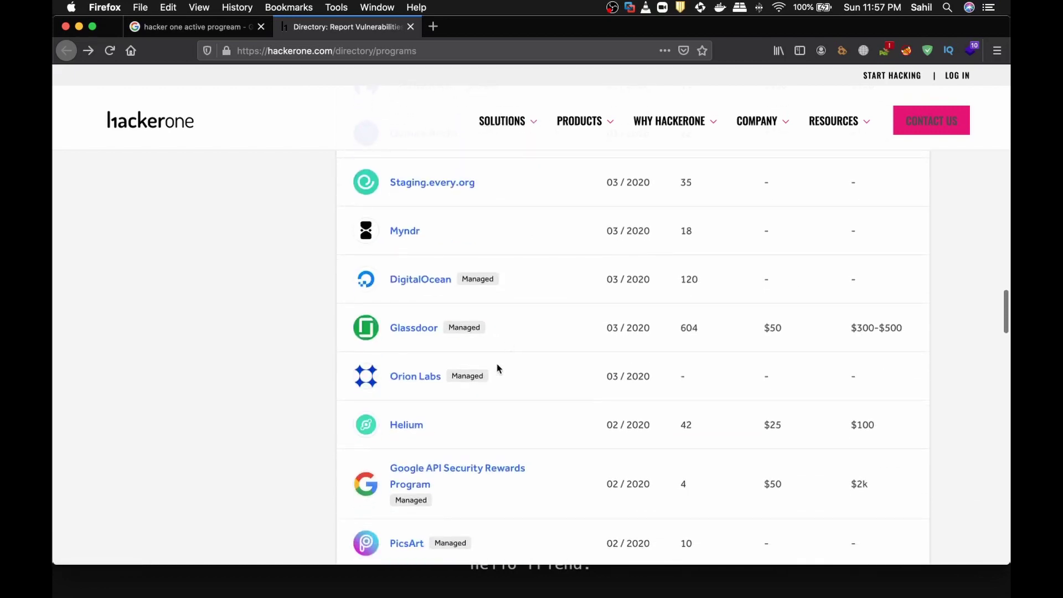
scroll(508, 345, "down", 3)
mouse_move(468, 333)
scroll(468, 333, "down", 3)
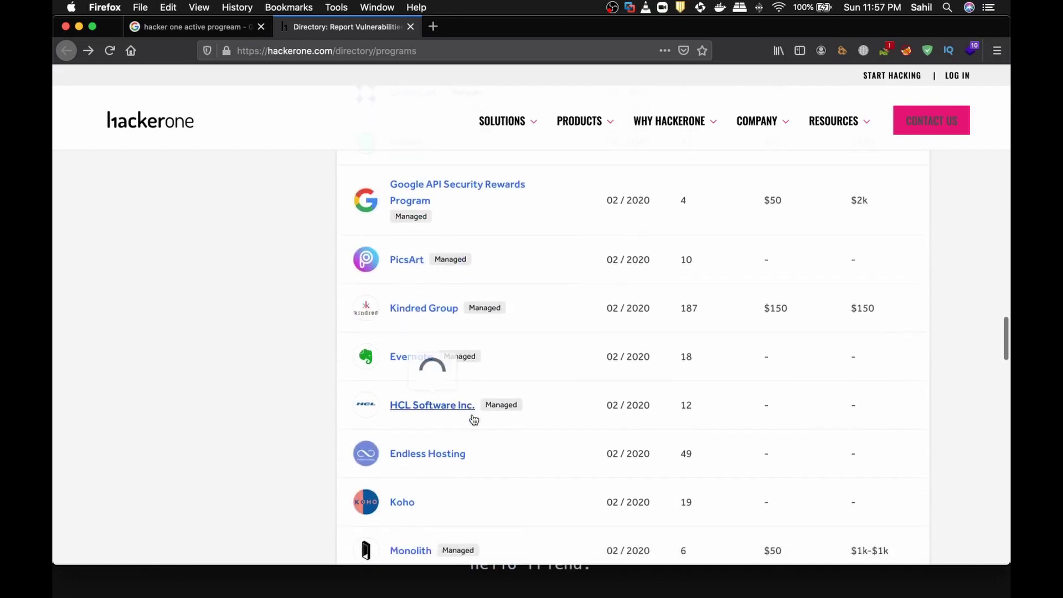
left_click(406, 332)
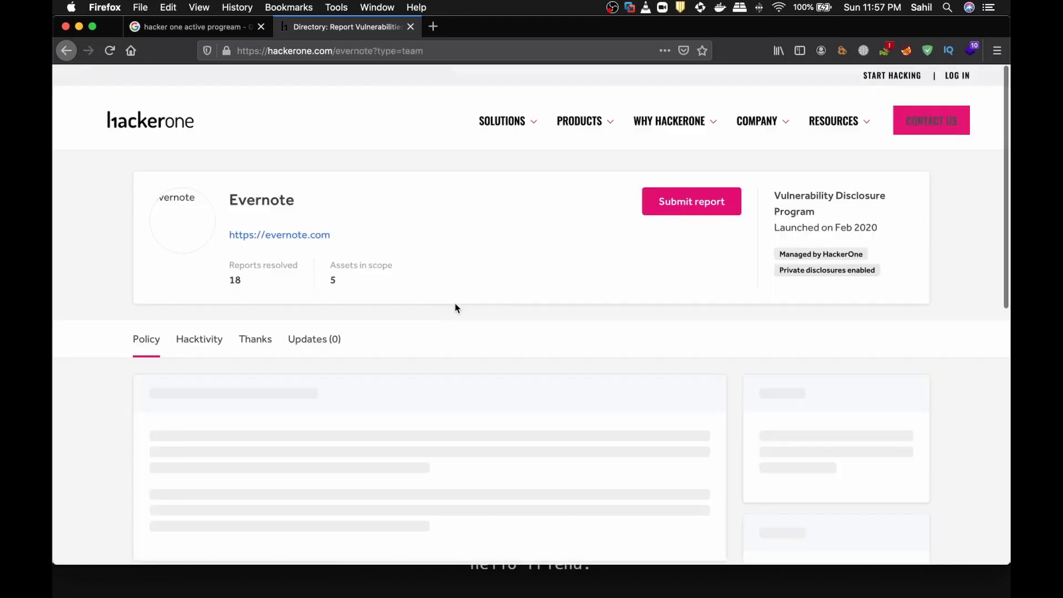
Review Evernote's program summary and policy down to its list of in-scope assets
scroll(463, 394, "down", 3)
scroll(443, 388, "up", 3)
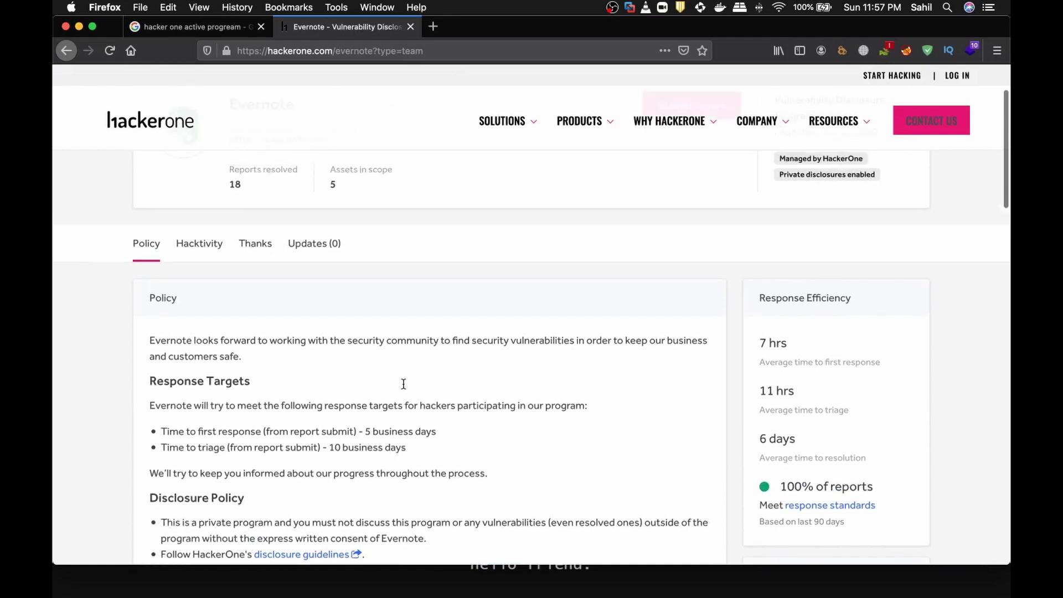
left_click_drag(233, 269, 311, 275)
left_click(311, 275)
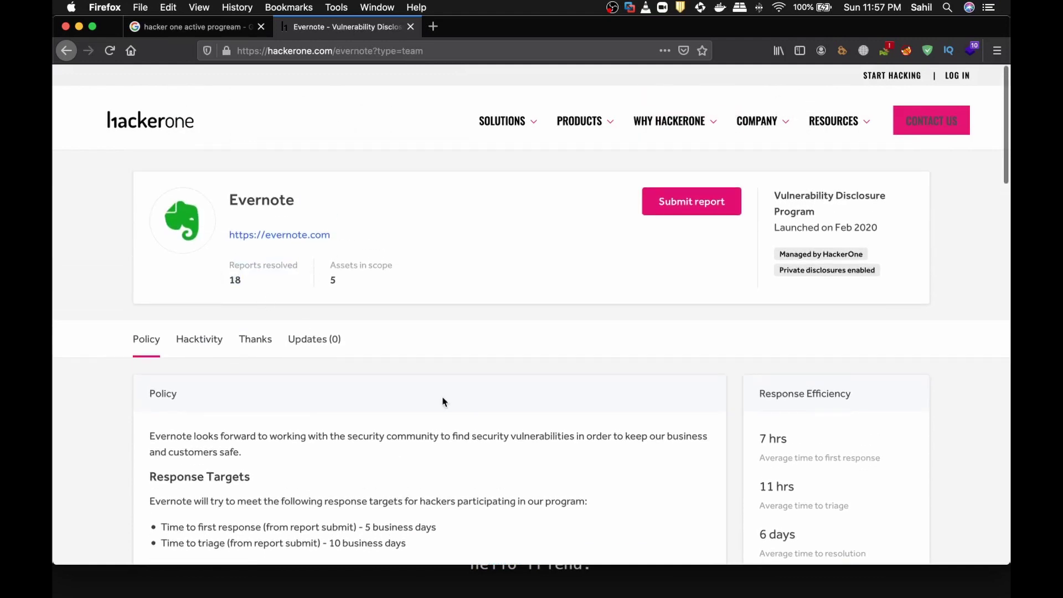
scroll(443, 401, "down", 15)
scroll(468, 398, "down", 8)
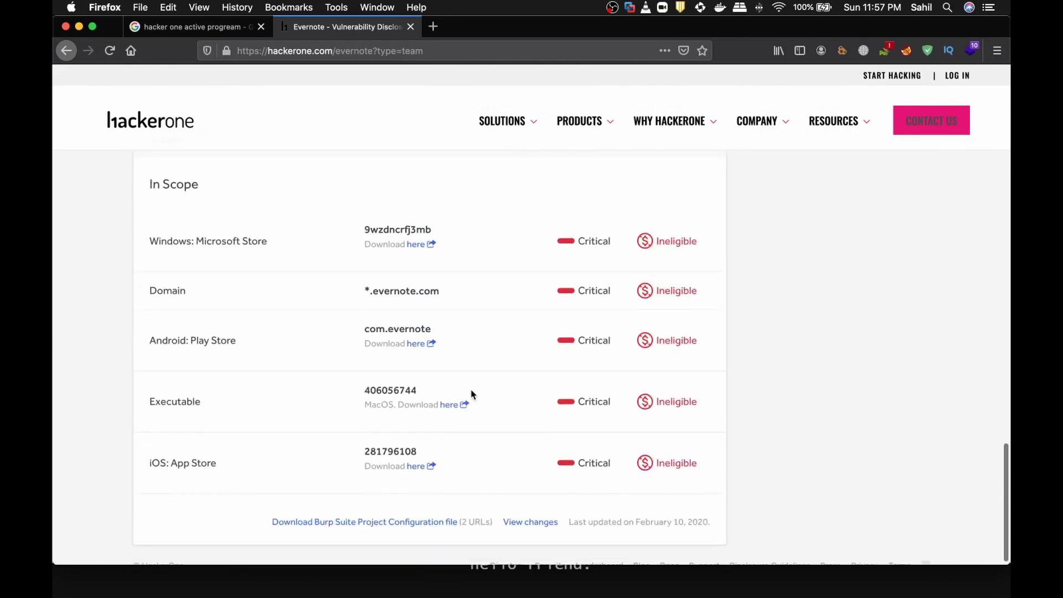
Open the download page of the in-scope Microsoft Store app in a new tab, and close it again
right_click(417, 245)
left_click(453, 248)
left_click(488, 27)
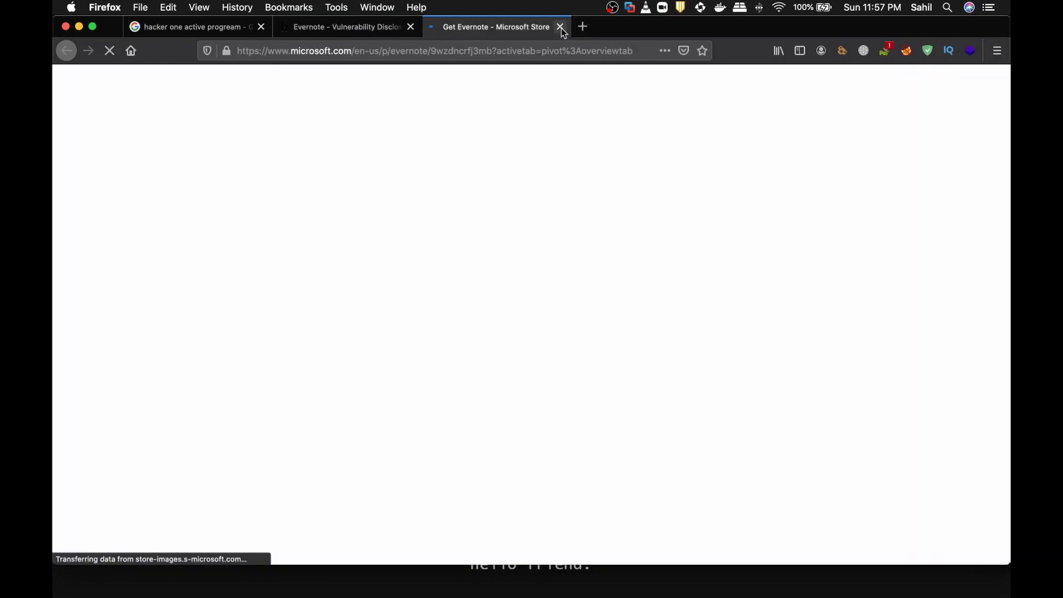
left_click(561, 27)
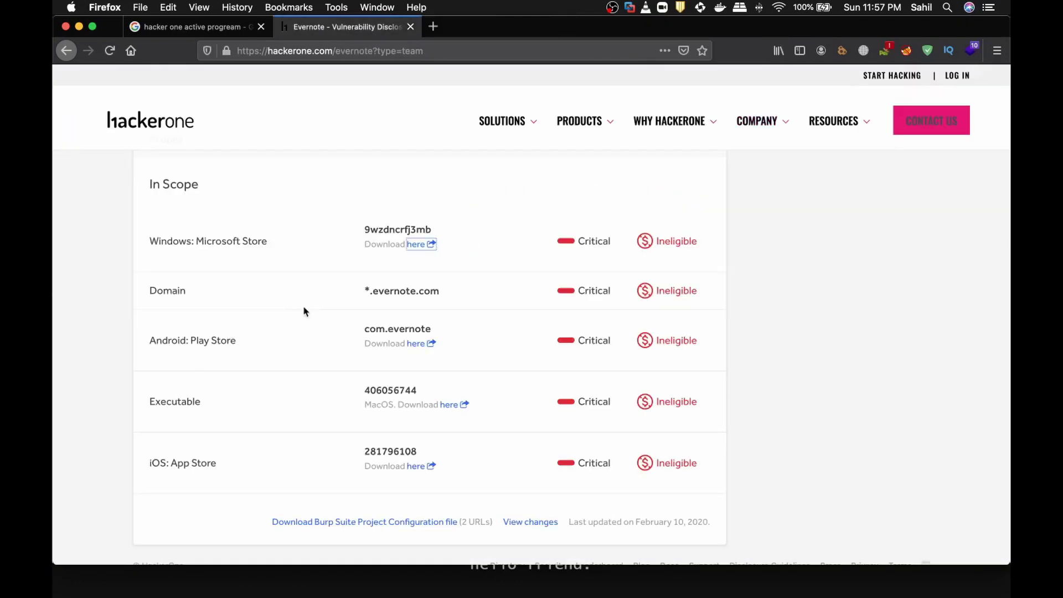
Examine the in-scope wildcard domain *.evernote.com, looking at the base domain and its asterisk prefix
scroll(376, 443, "down", 1)
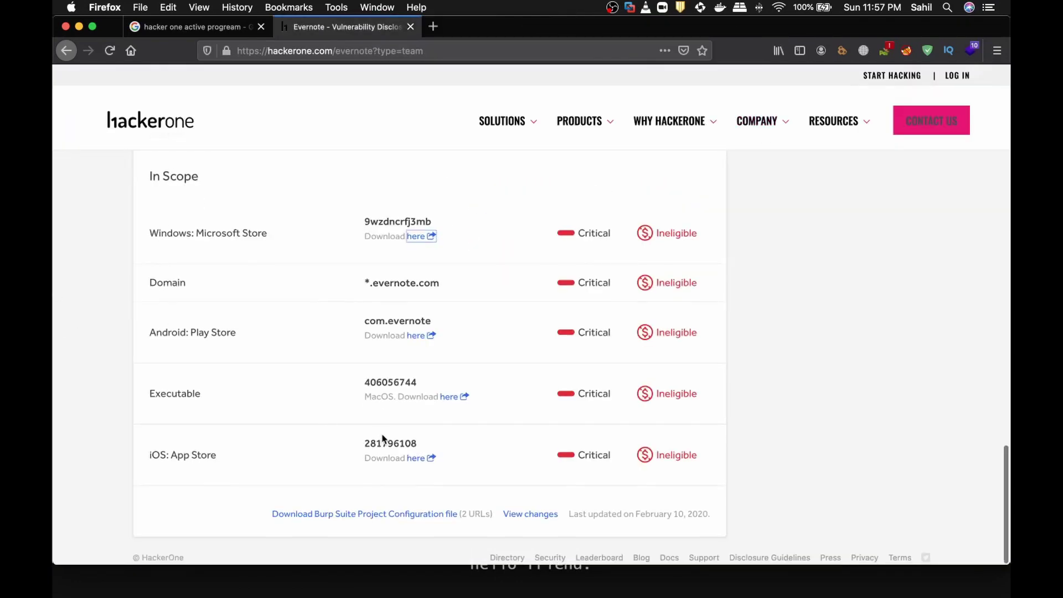
left_click(372, 286)
left_click_drag(373, 286, 452, 288)
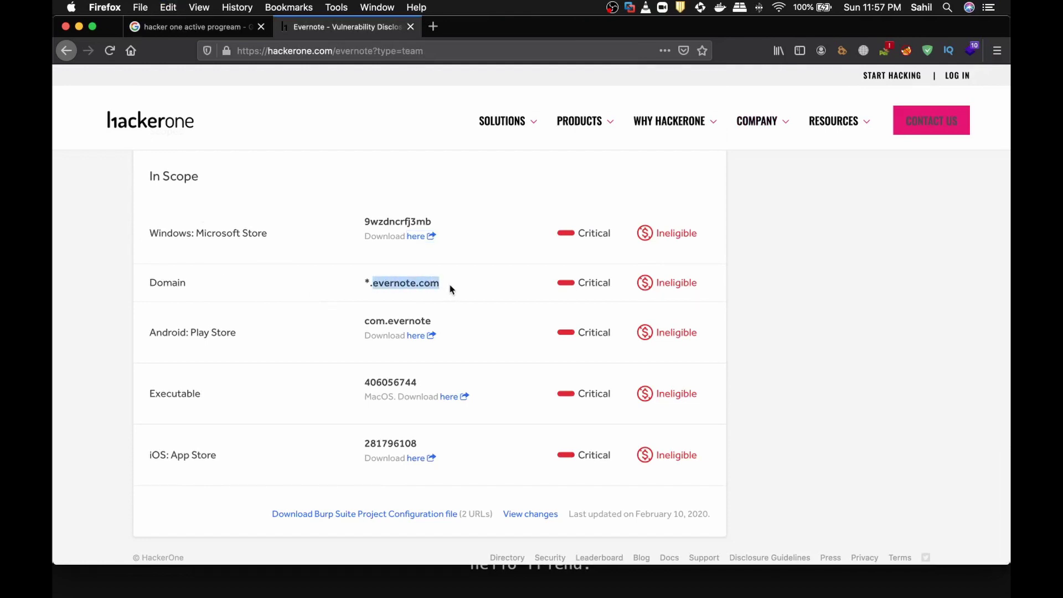
left_click_drag(364, 284, 374, 284)
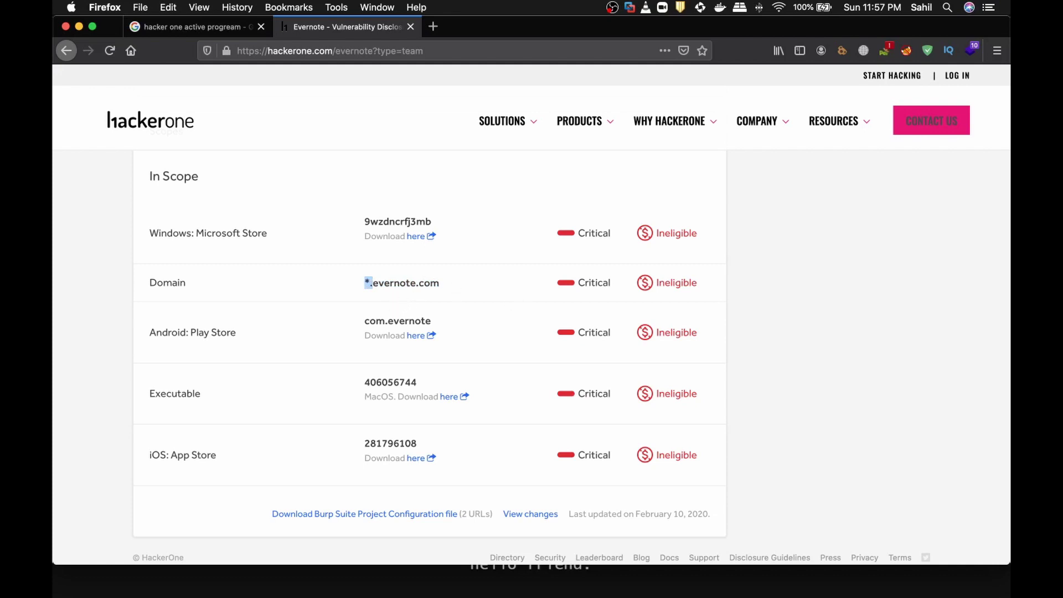
Switch to the iTerm2 terminal and add several empty prompt lines below the old whois output
key("super+Tab")
key("Return")
key("Return")
key("Return")
key("Return")
key("Return")
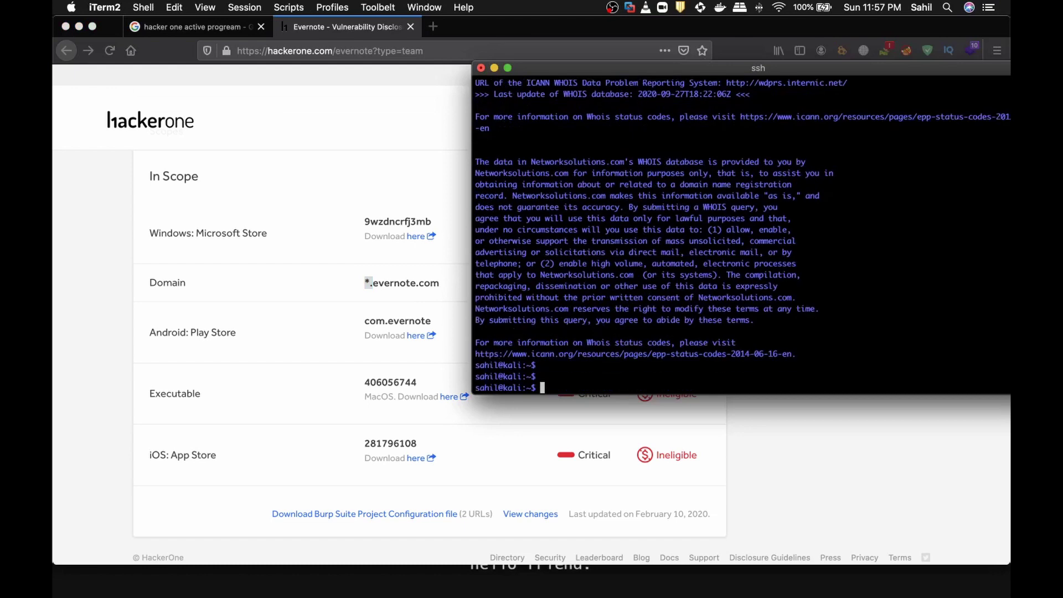
key("Return")
key("Return")
key("Return")
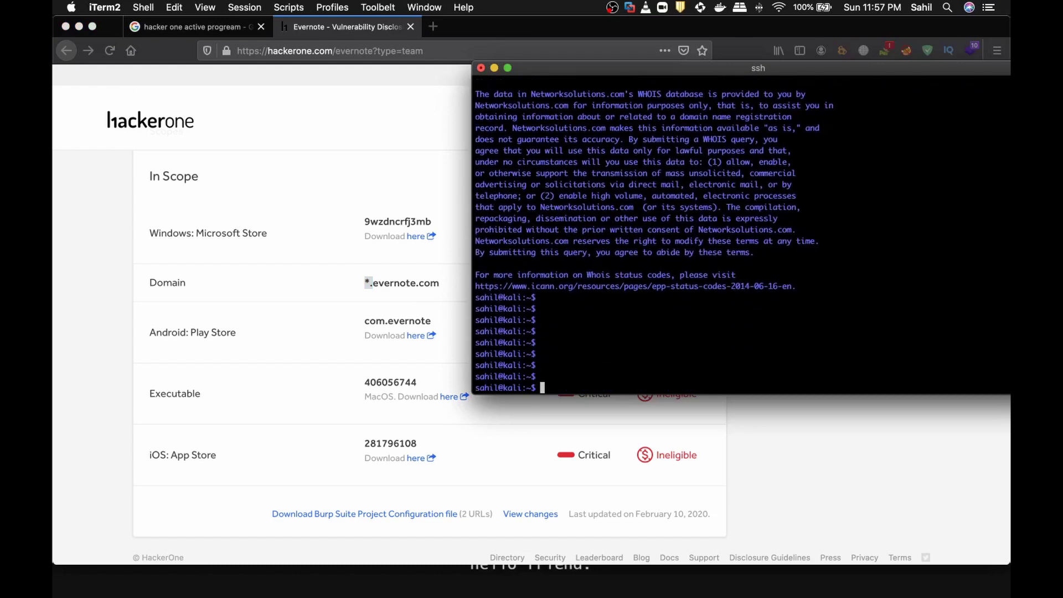
type("si")
key("BackSpace")
type("ublist3r ")
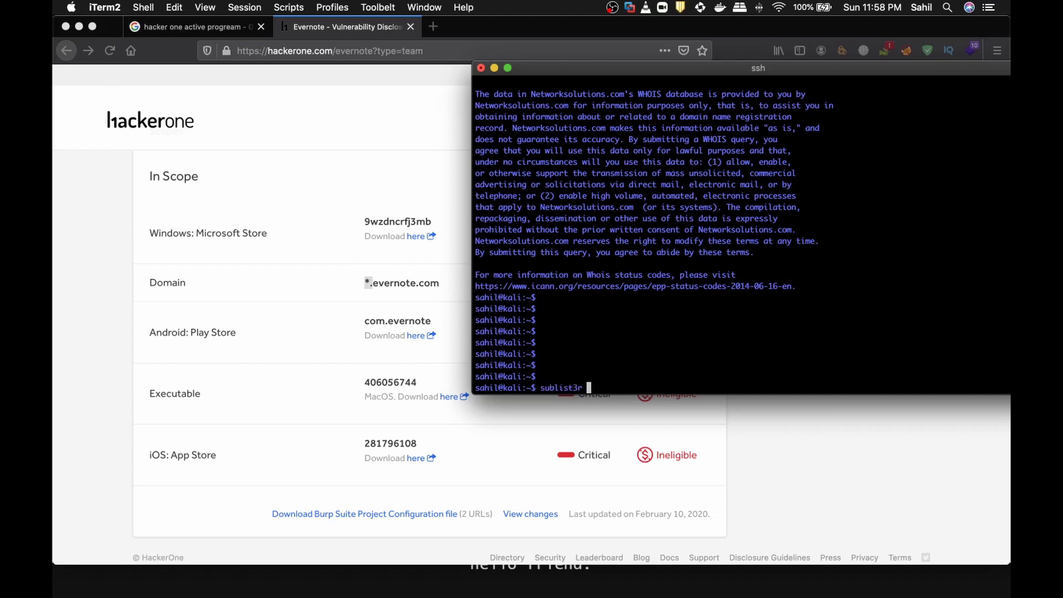
type("www.evernote.com")
key("Return")
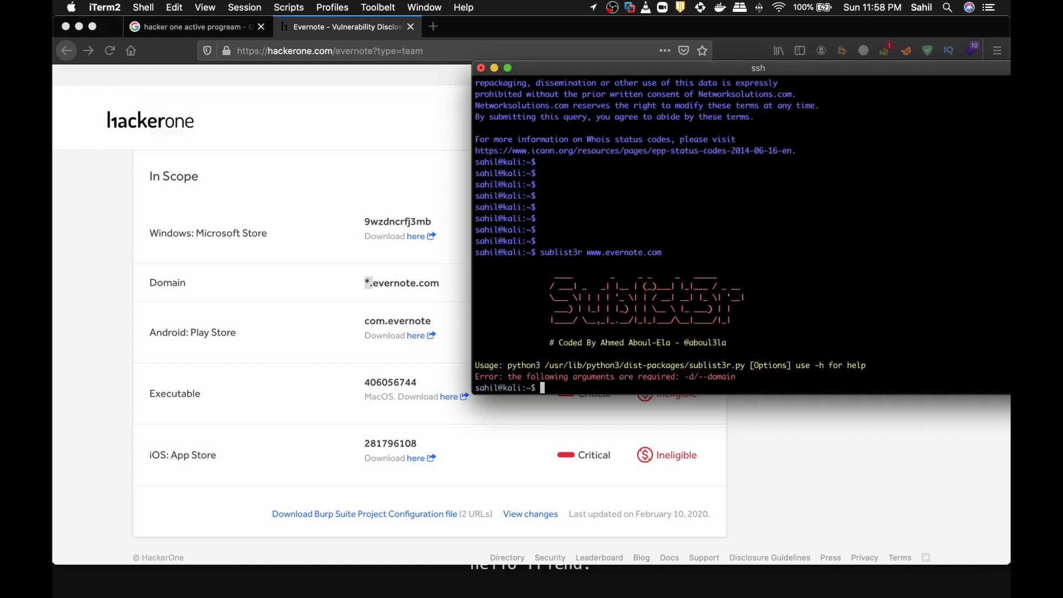
type("sublist")
key("Tab")
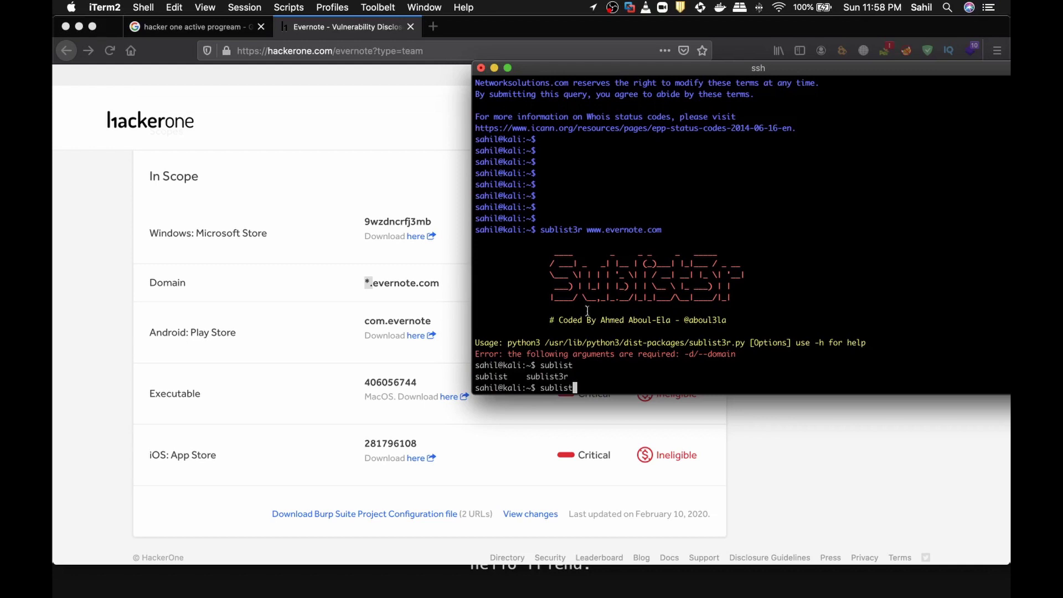
double_click(494, 379)
type("www.ever")
type("note.com")
key("Return")
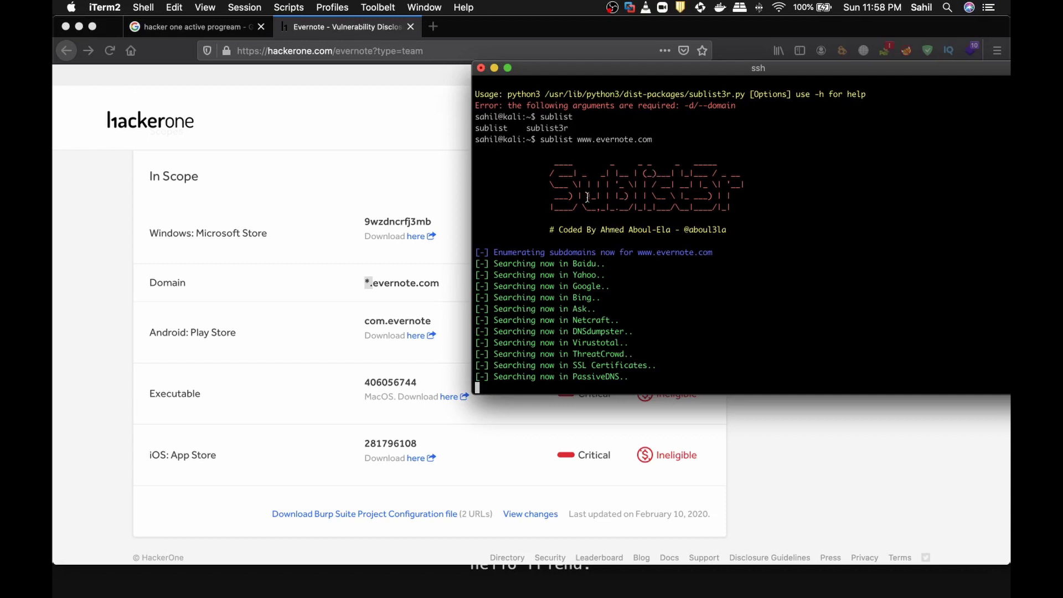
left_click_drag(555, 197, 735, 196)
left_click(625, 337)
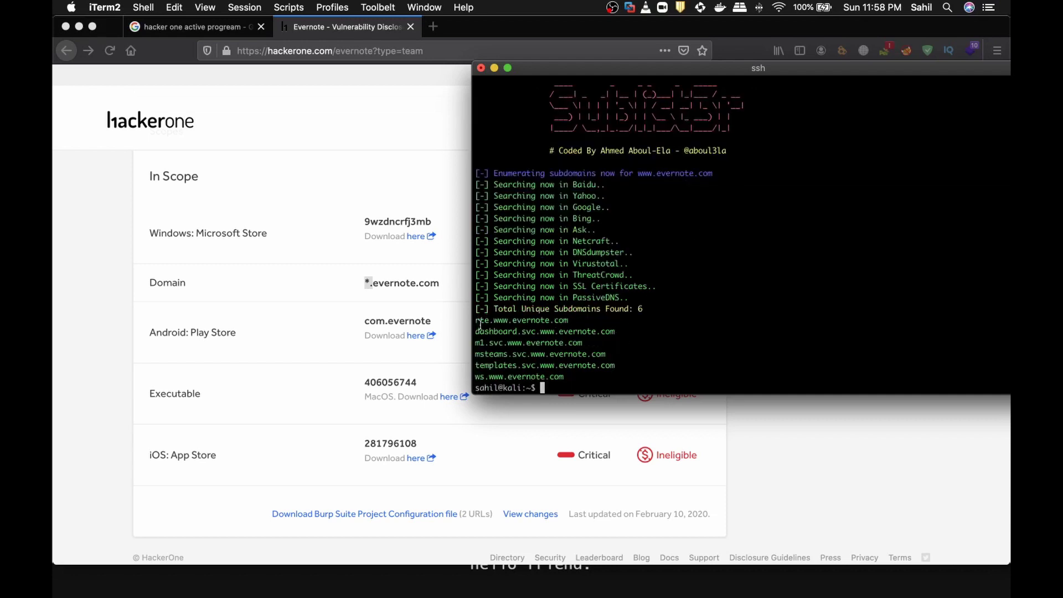
triple_click(477, 323)
left_click(483, 322)
double_click(484, 322)
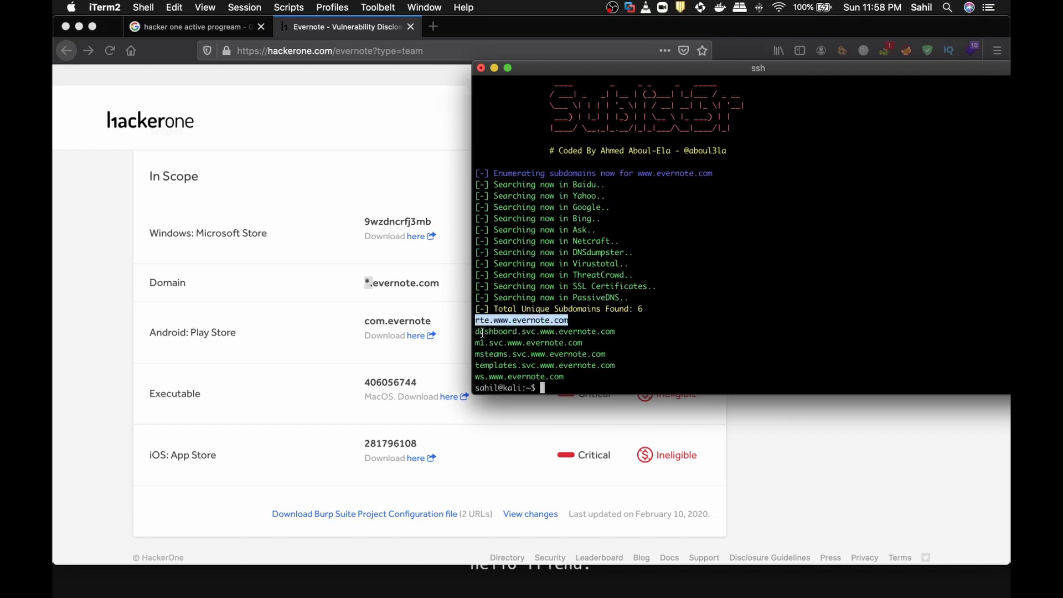
double_click(495, 332)
double_click(483, 343)
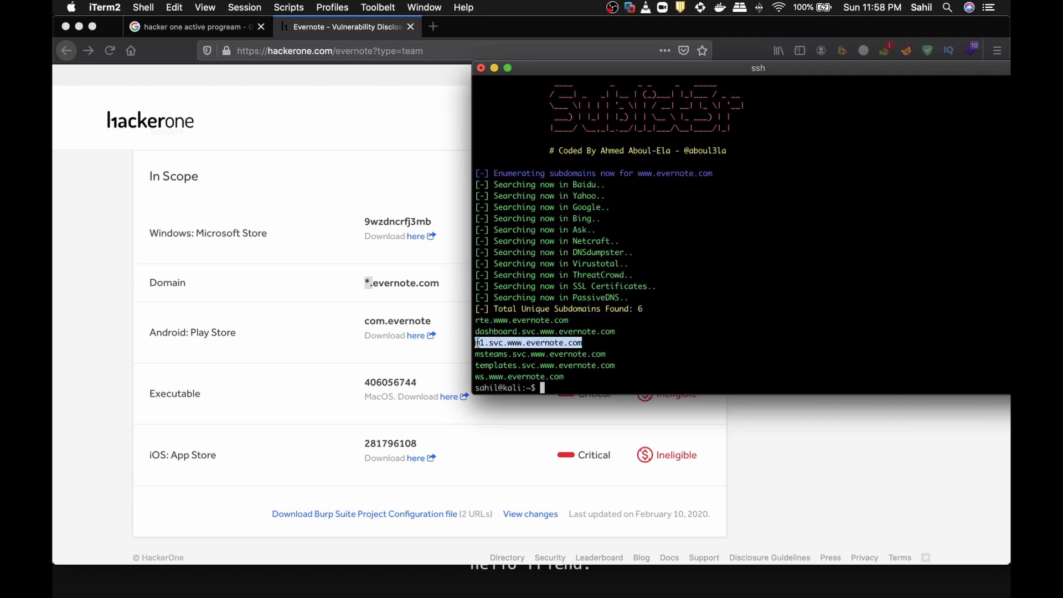
left_click(584, 356)
key("Up")
key("Left")
key("Left")
key("Left")
key("Left")
key("Left")
key("Left")
key("Left")
key("Left")
key("Left")
key("Left")
key("Left")
key("Left")
key("Left")
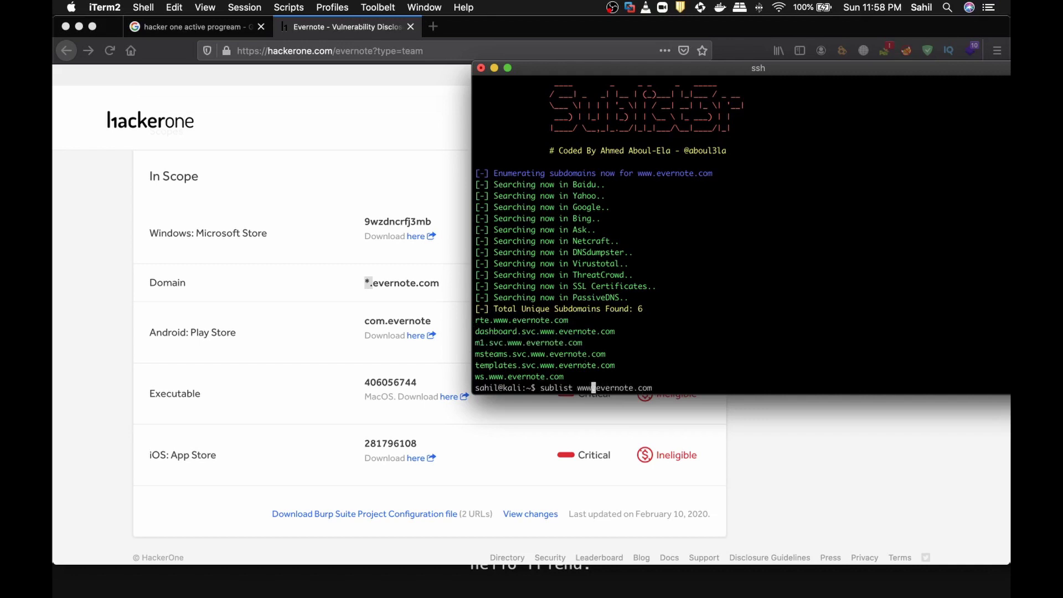
key("Right")
key("BackSpace")
key("BackSpace")
key("BackSpace")
key("BackSpace")
key("Return")
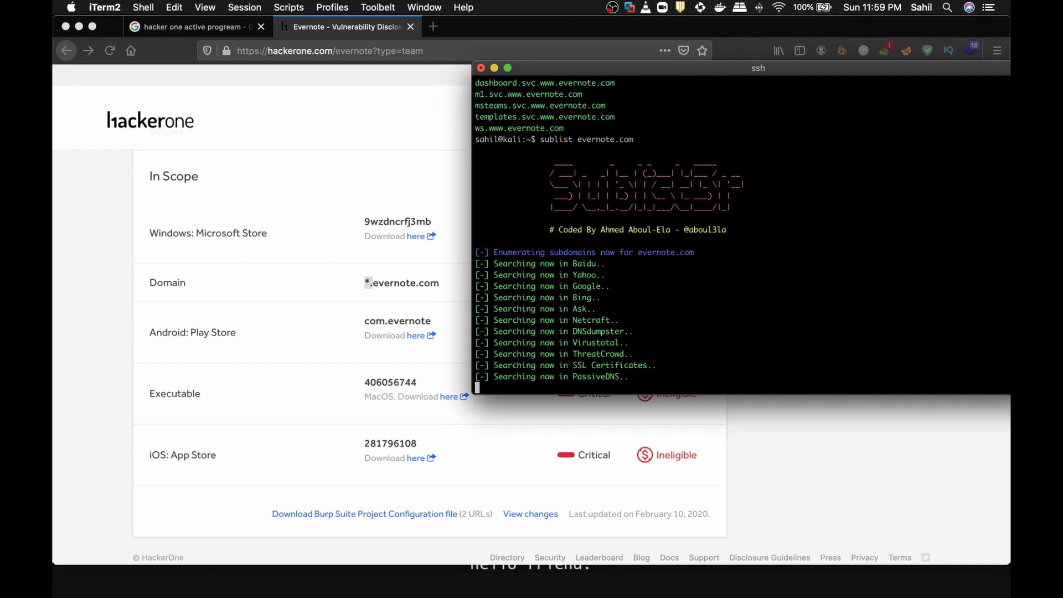
Review the full list of subdomains enumerated for evernote.com from beginning to end
left_click_drag(476, 129, 576, 129)
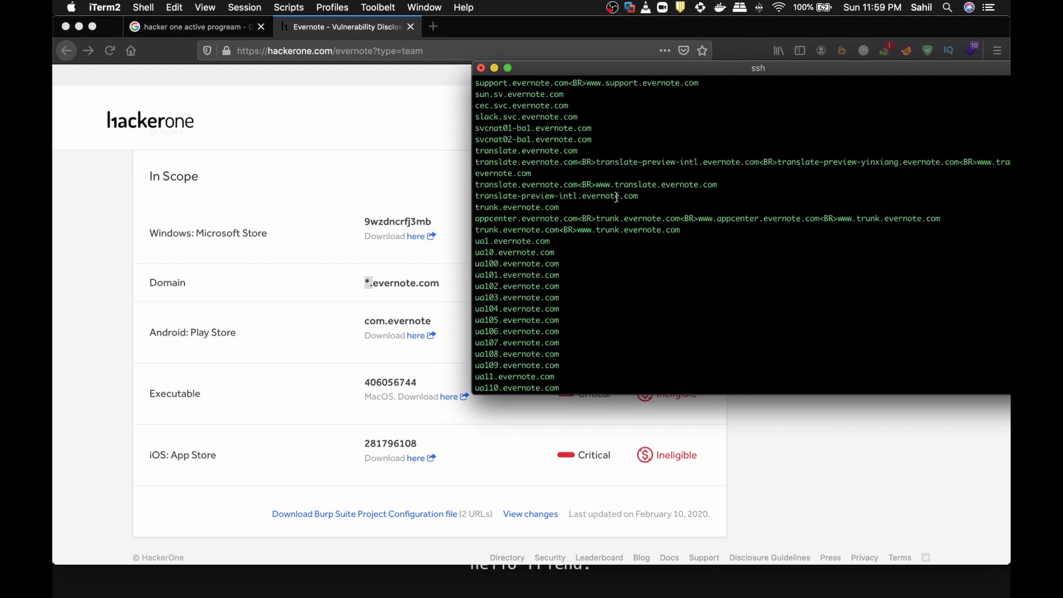
scroll(616, 198, "up", 15)
scroll(612, 197, "up", 20)
scroll(611, 197, "up", 20)
scroll(611, 198, "down", 20)
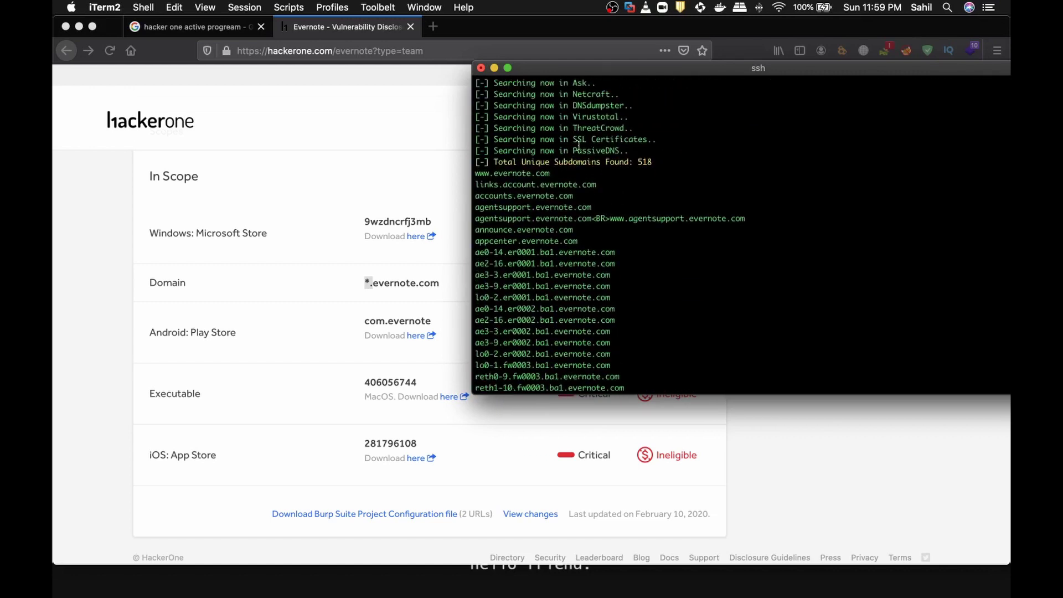
scroll(626, 271, "down", 20)
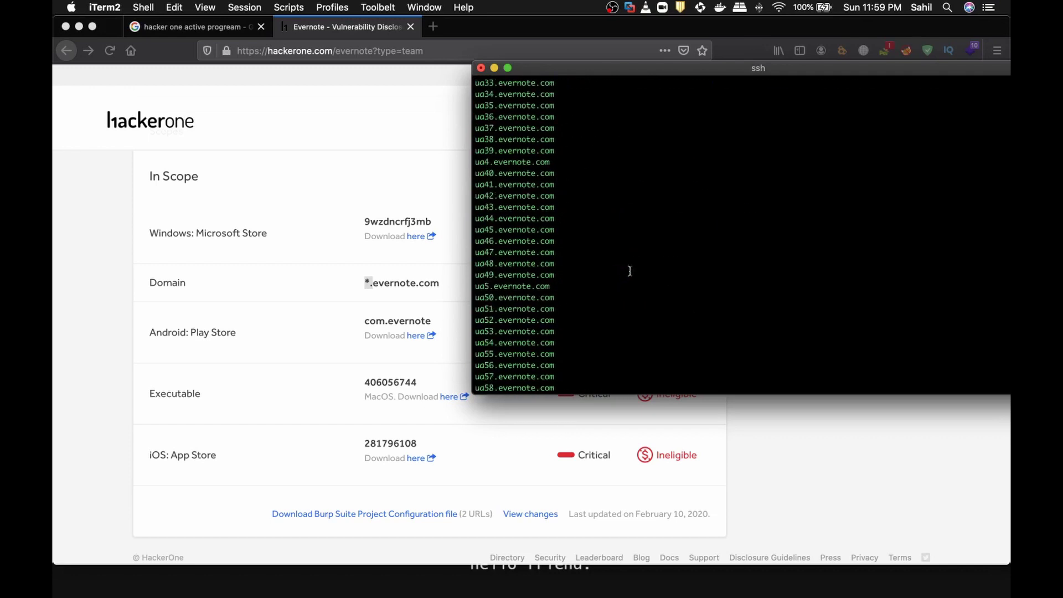
Switch back to Firefox and open the crt.sh certificate search site in a new tab
left_click(418, 133)
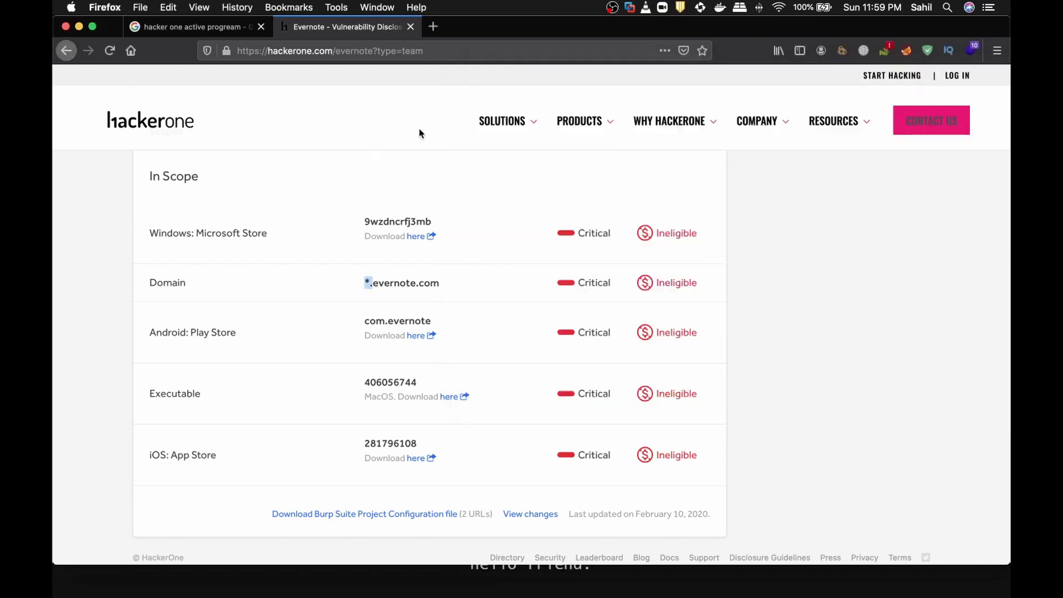
left_click(434, 28)
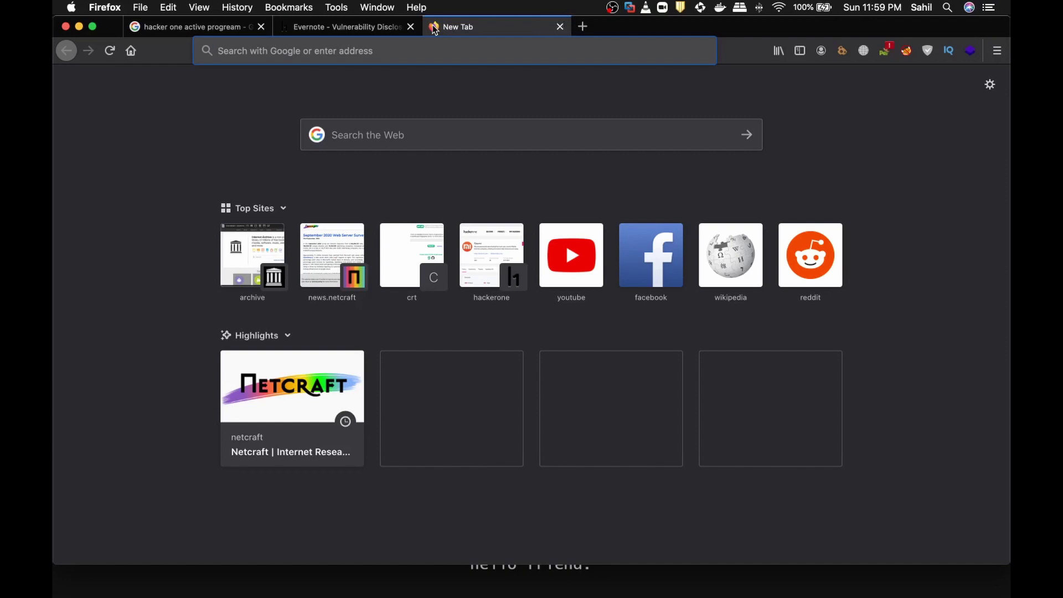
type("cer")
key("BackSpace")
key("BackSpace")
type("rt")
key("Return")
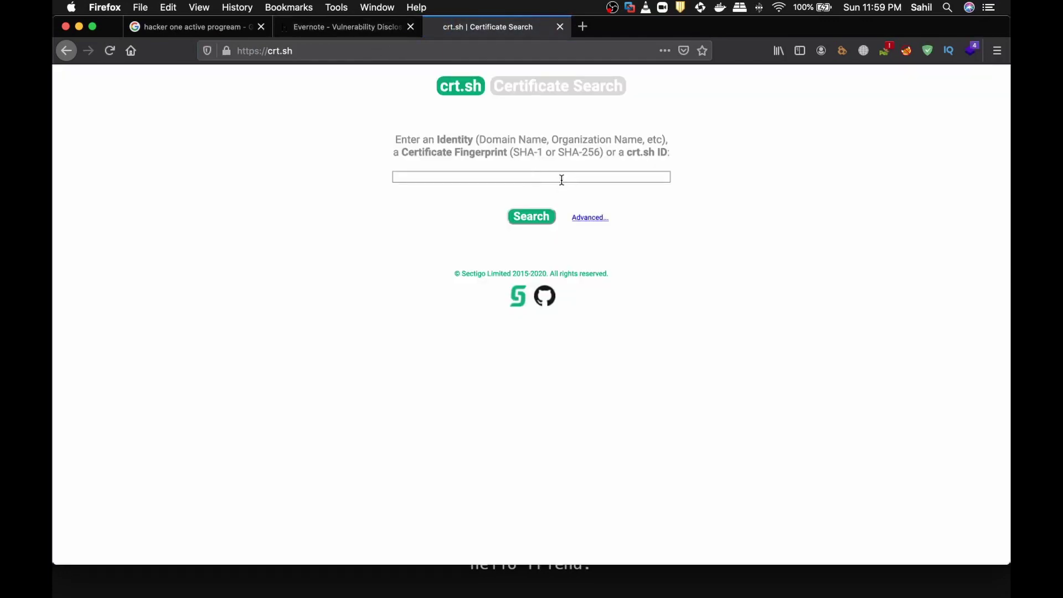
Copy the base domain evernote.com from the HackerOne scope list and search for its certificates on crt.sh
left_click(327, 25)
left_click_drag(373, 286, 450, 287)
key("super+c")
key("ctrl+Tab")
key("super+v")
left_click(527, 217)
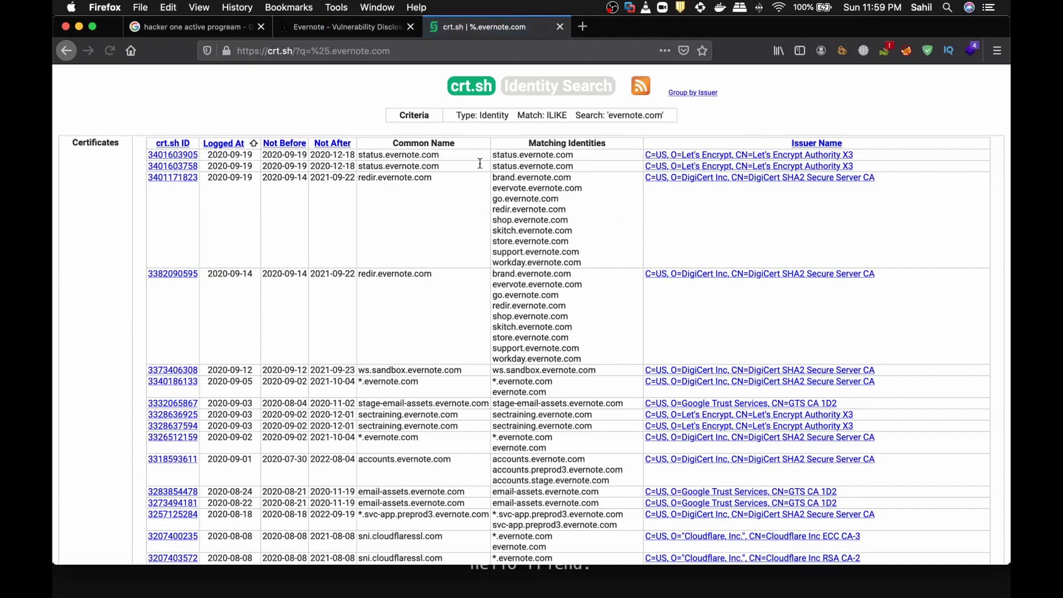
Review the certificate search results for evernote.com, checking the common names and matching identities for subdomains
scroll(577, 296, "down", 5)
scroll(577, 296, "down", 20)
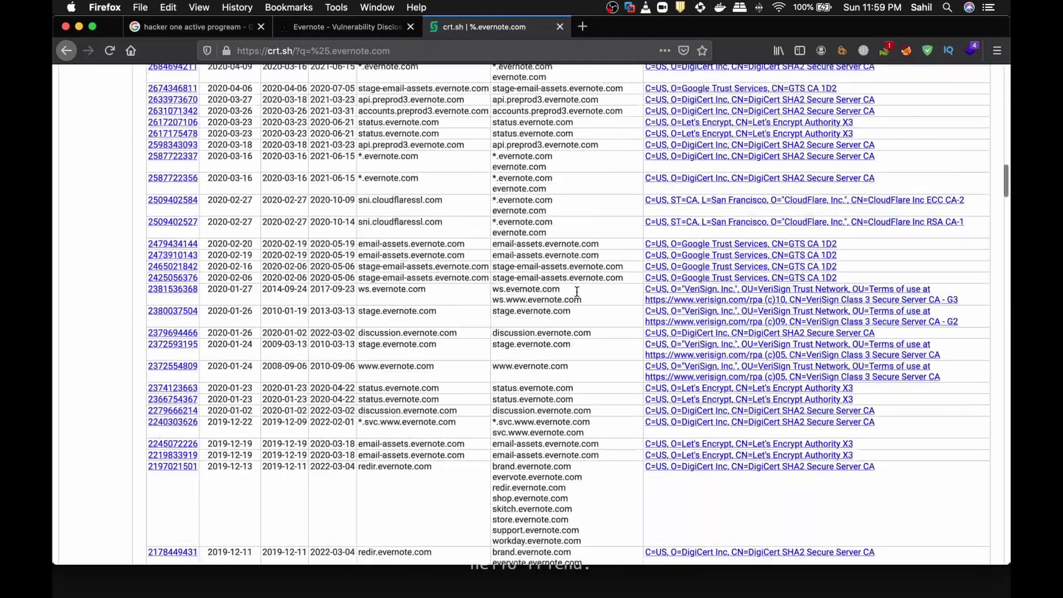
scroll(547, 297, "down", 15)
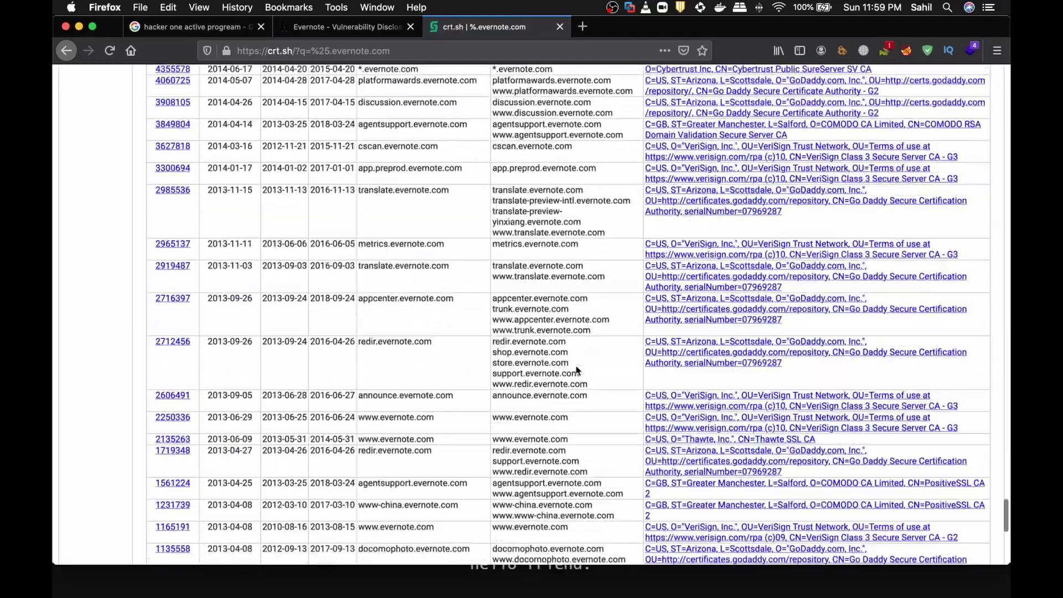
scroll(579, 366, "up", 20)
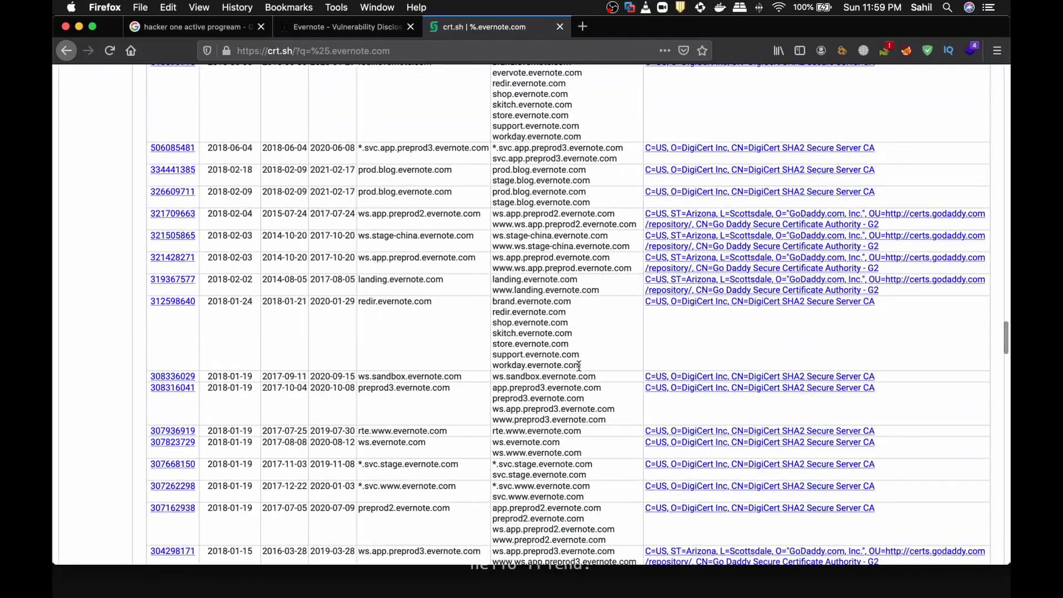
scroll(579, 366, "up", 20)
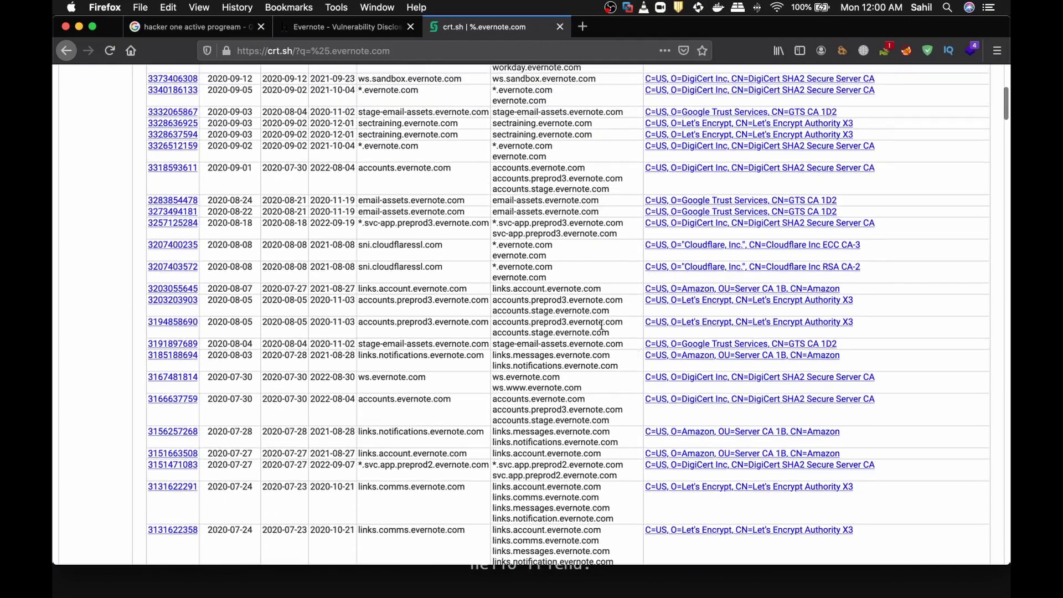
scroll(612, 335, "up", 10)
scroll(527, 504, "down", 3)
scroll(526, 504, "down", 1)
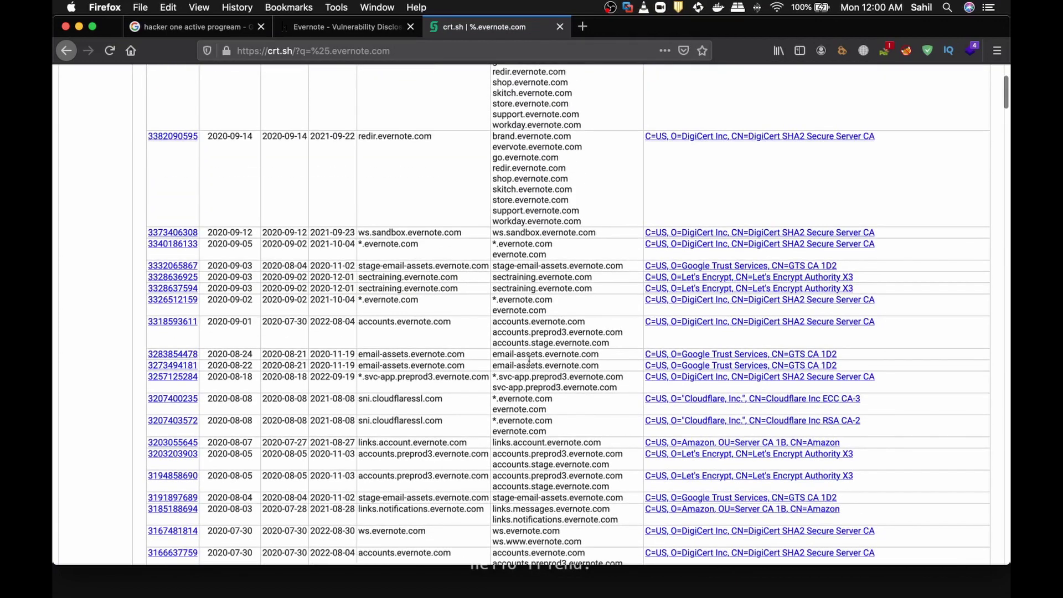
left_click(520, 322)
scroll(545, 455, "down", 10)
scroll(546, 455, "down", 10)
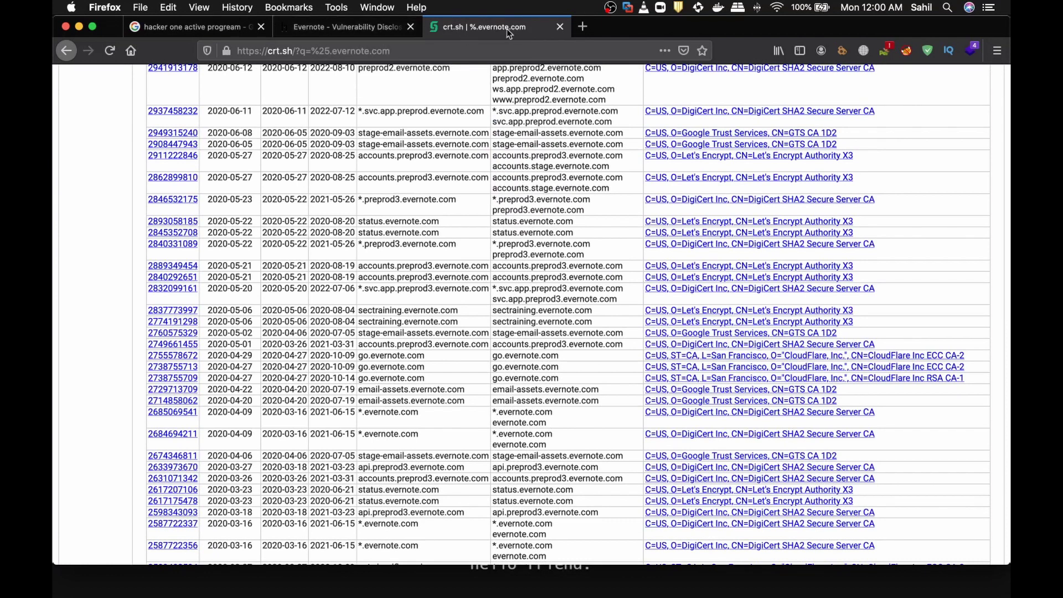
Close the crt.sh results and the Evernote program page on HackerOne
left_click(561, 27)
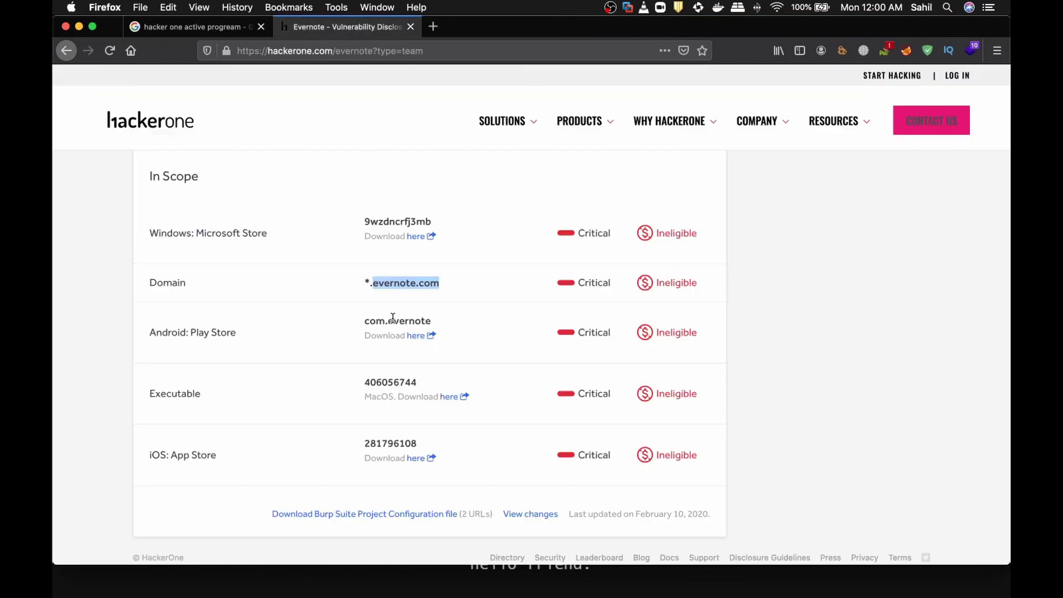
scroll(431, 307, "up", 15)
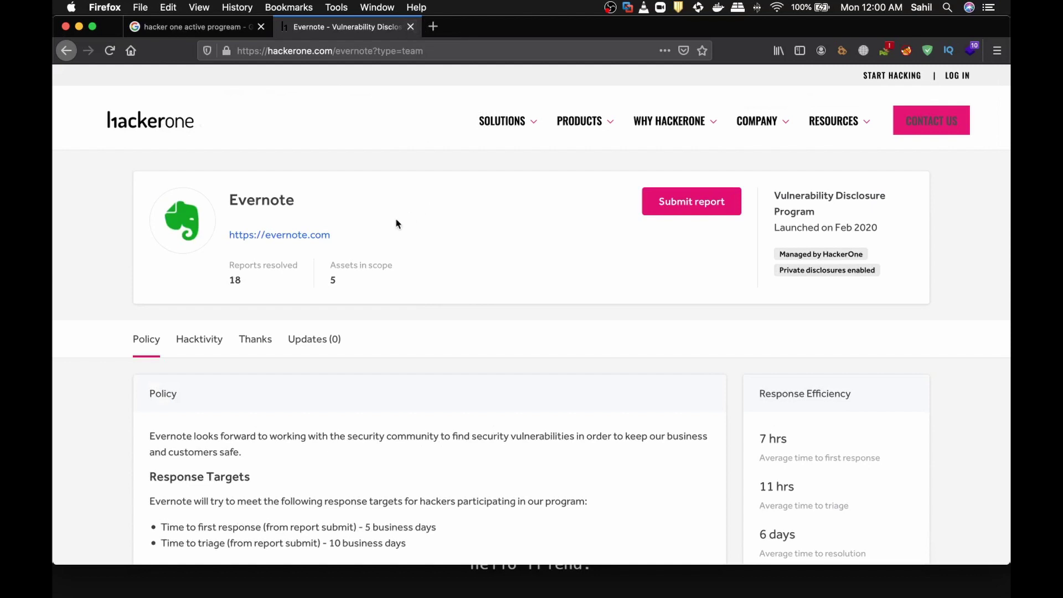
left_click(410, 27)
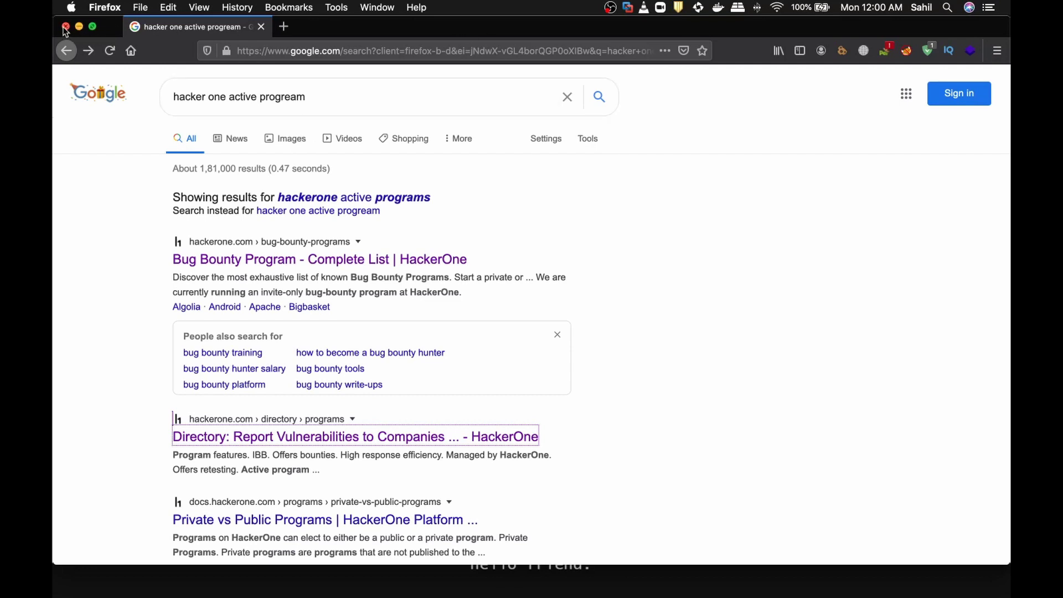
Open the Internet Archive home page, archive.org/index.php, in a new tab
left_click(284, 26)
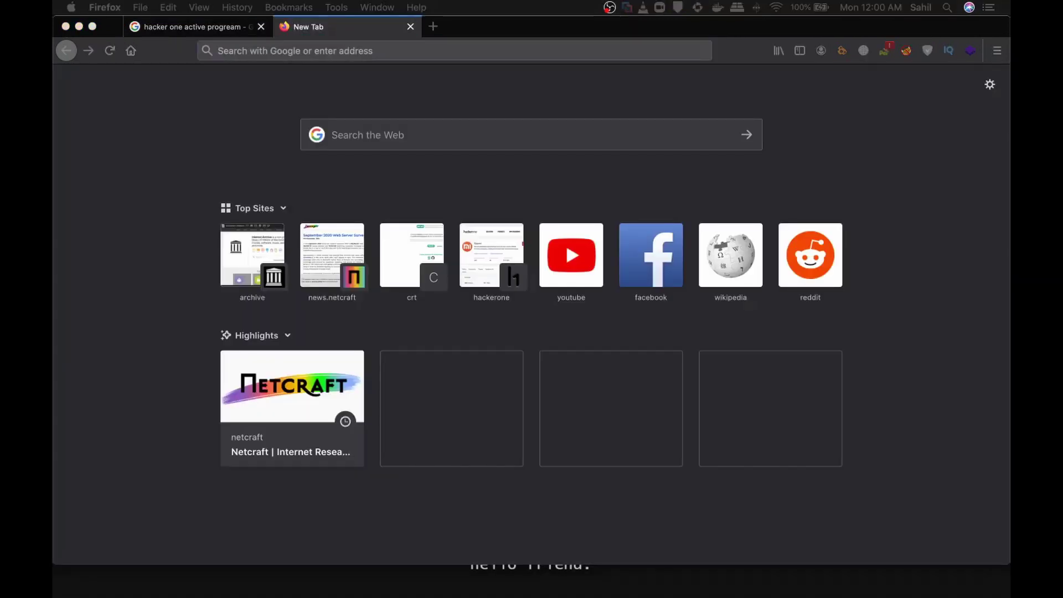
left_click(446, 55)
key("super+v")
key("Return")
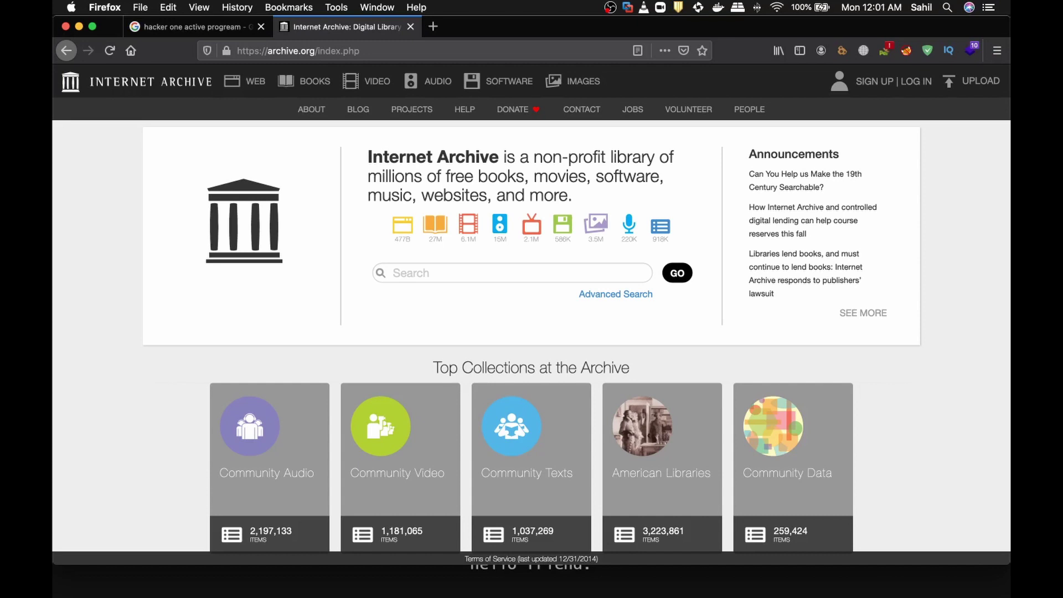
Search the Internet Archive for saved captures of google.com in the Wayback Machine
left_click(513, 273)
type("googe.co")
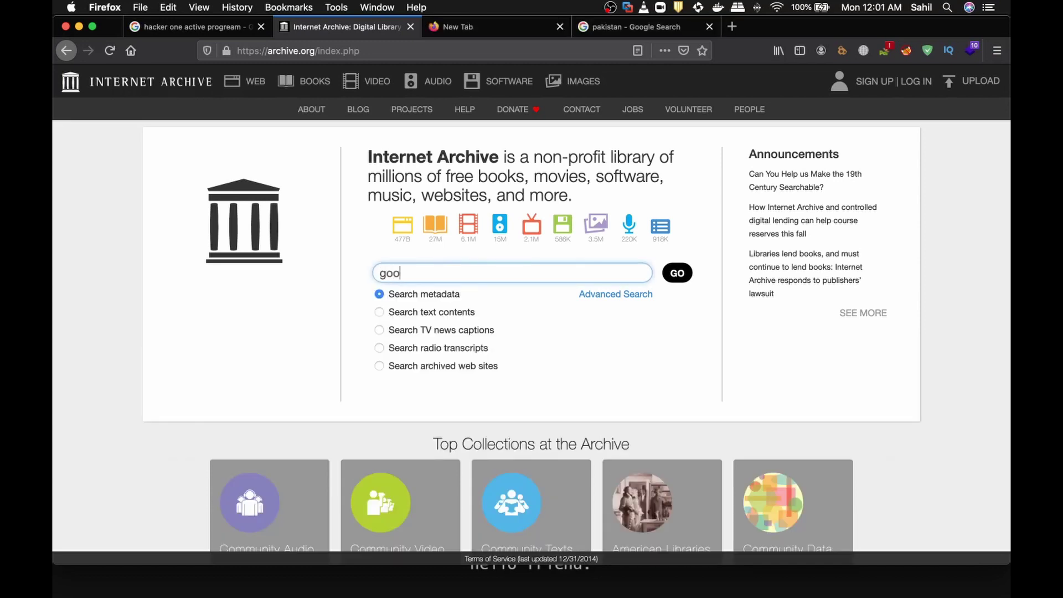
key("BackSpace")
key("BackSpace")
key("BackSpace")
key("BackSpace")
type("le.com")
left_click(678, 274)
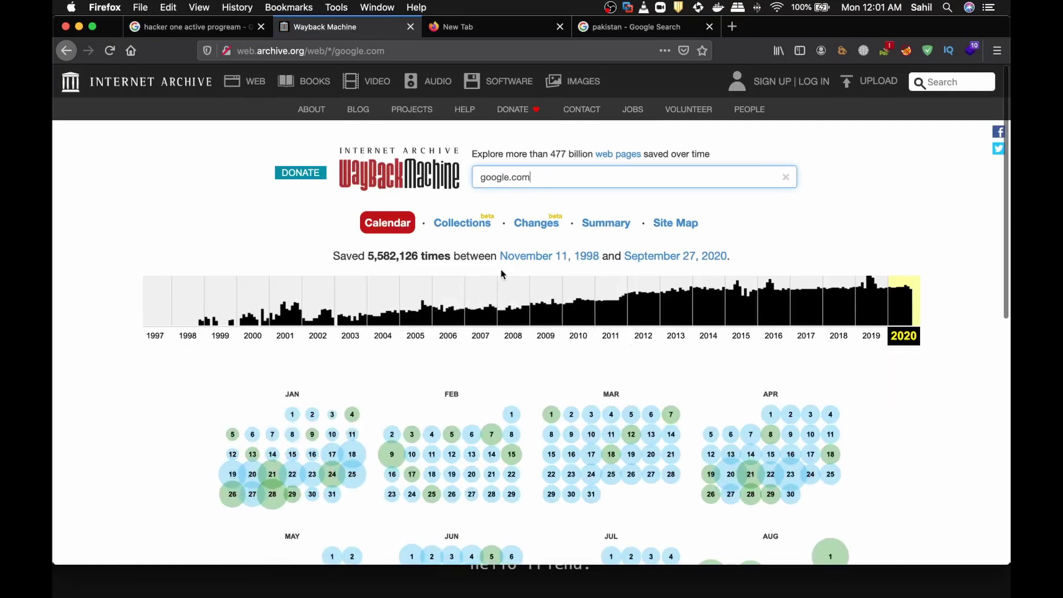
Open the archived google.com snapshot from March 7, 2020 at 00:12:10
scroll(610, 399, "down", 3)
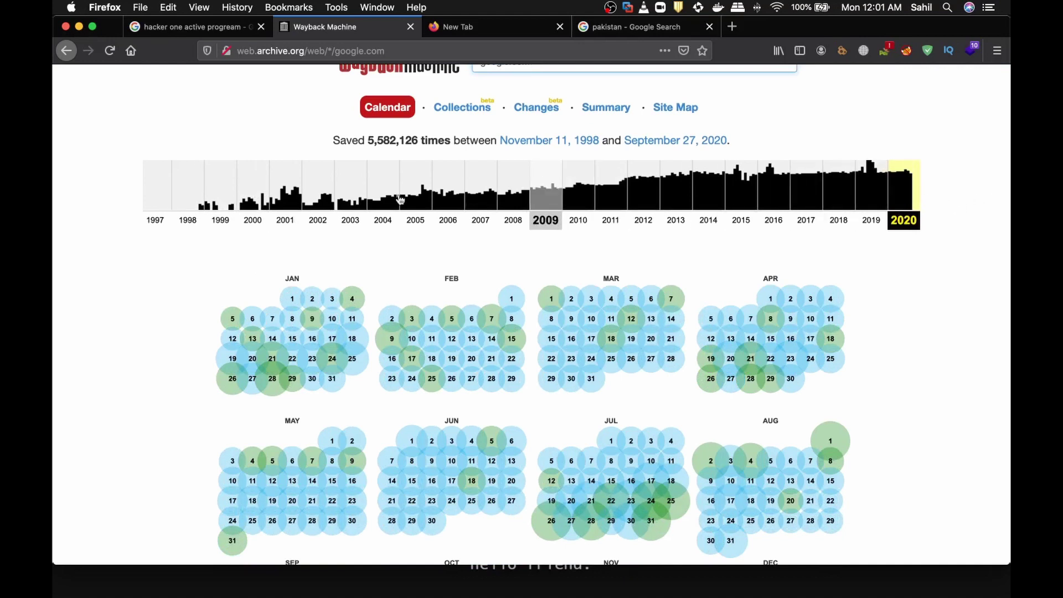
mouse_move(672, 299)
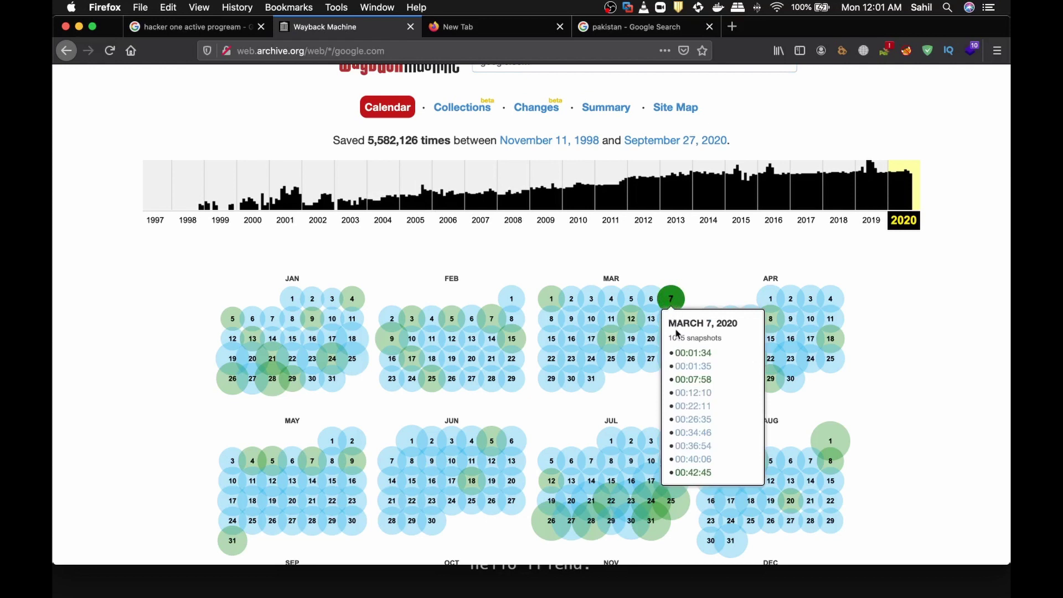
left_click(692, 394)
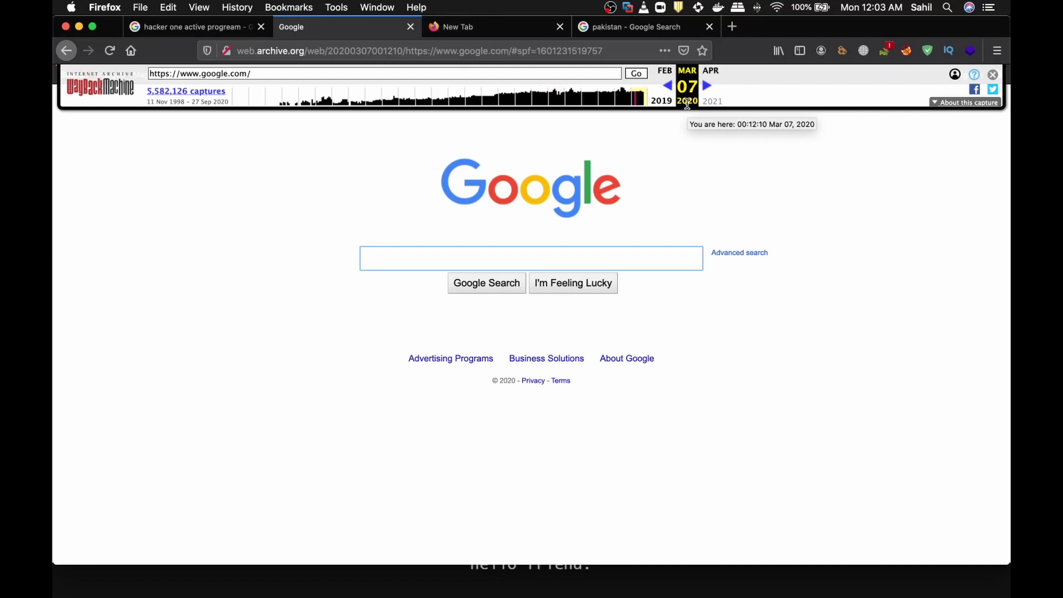
Close the archived snapshot and the old HackerOne search, load mi.com, and check its technologies with Wappalyzer
left_click(410, 27)
left_click(374, 50)
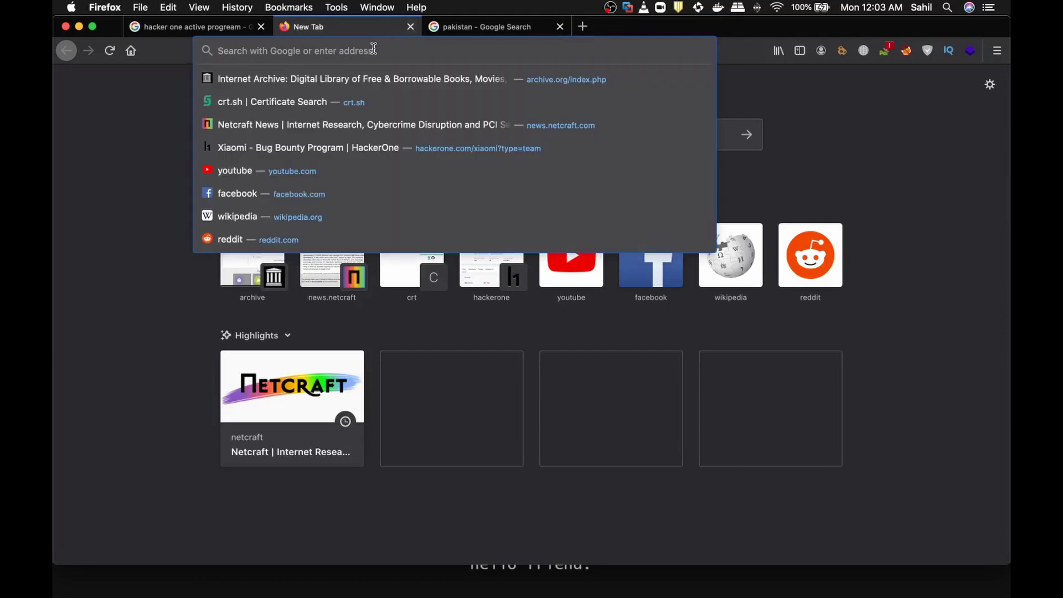
type("mi.com")
key("Return")
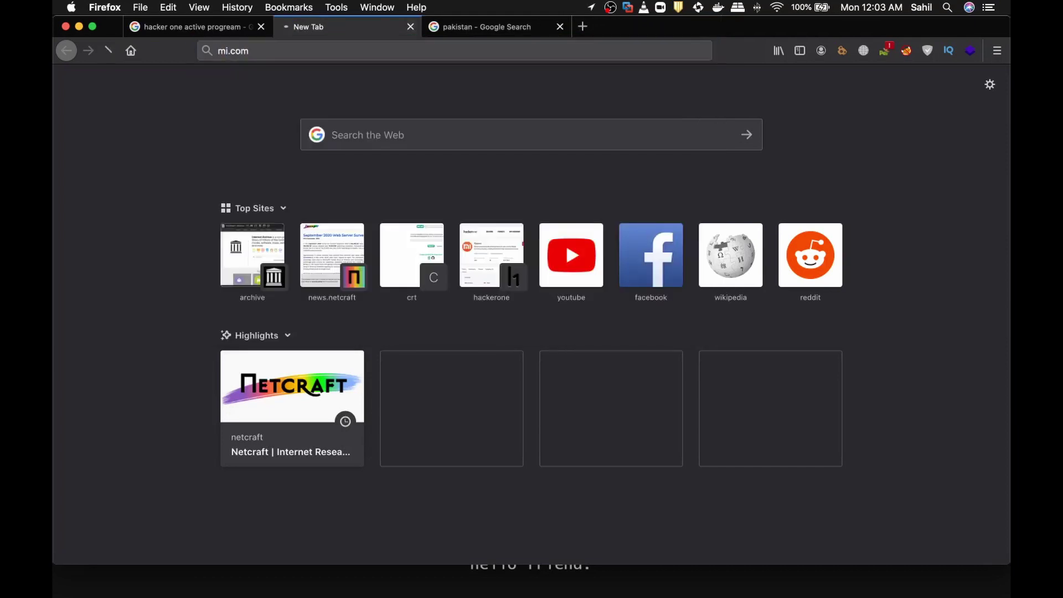
left_click(252, 27)
left_click(260, 27)
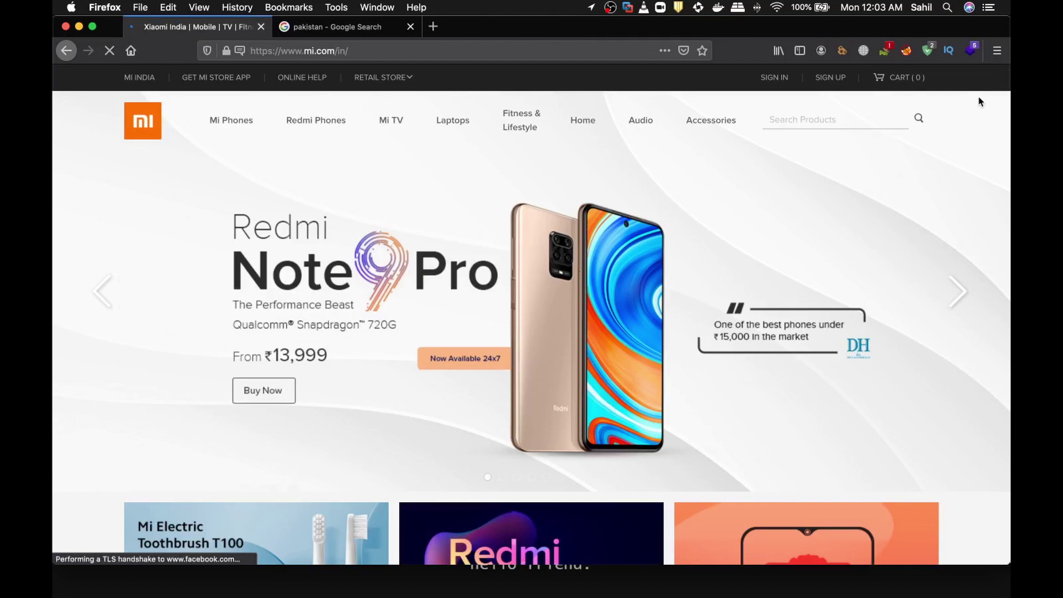
left_click(973, 55)
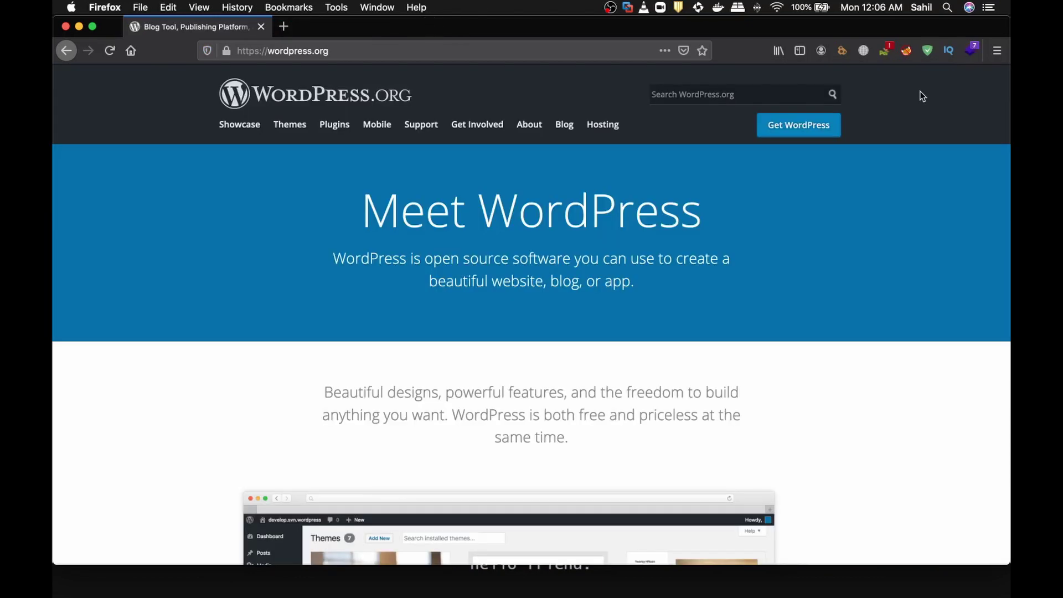
Inspect the technologies Wappalyzer detects on wordpress.org, highlighting the jQuery version
left_click(966, 57)
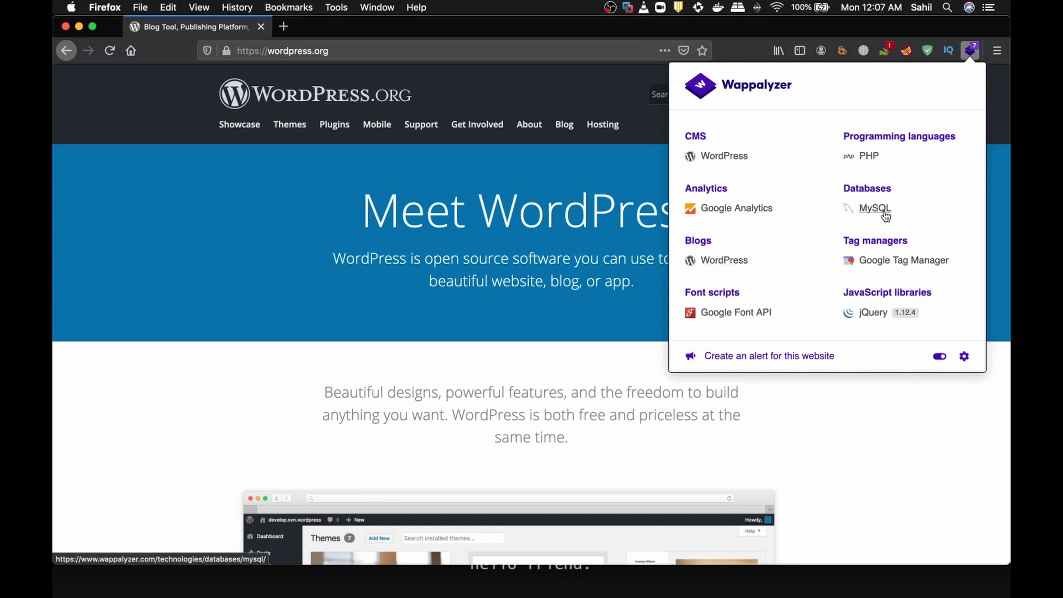
double_click(914, 313)
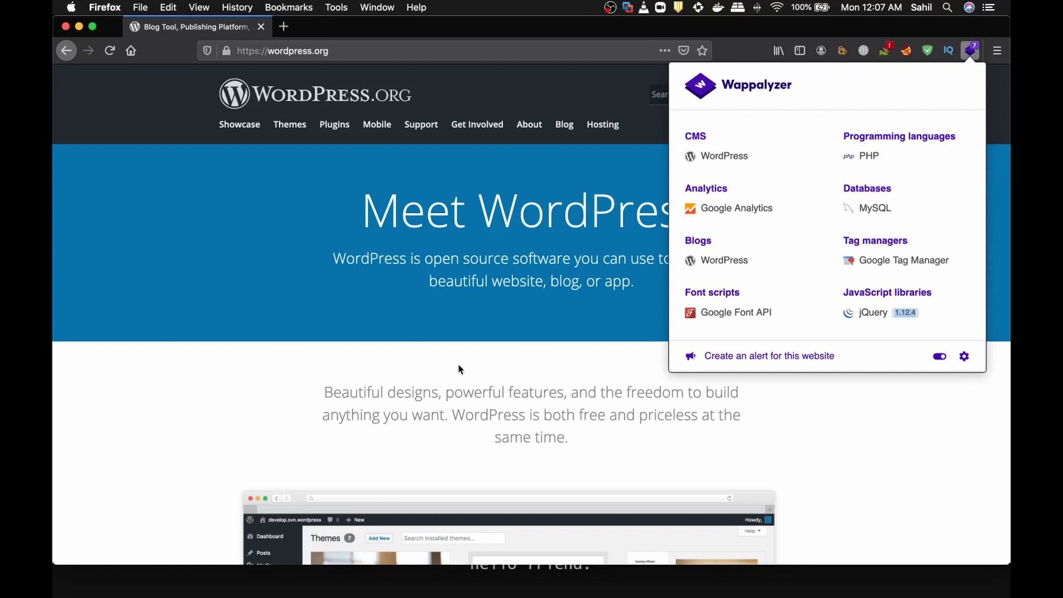
left_click(970, 54)
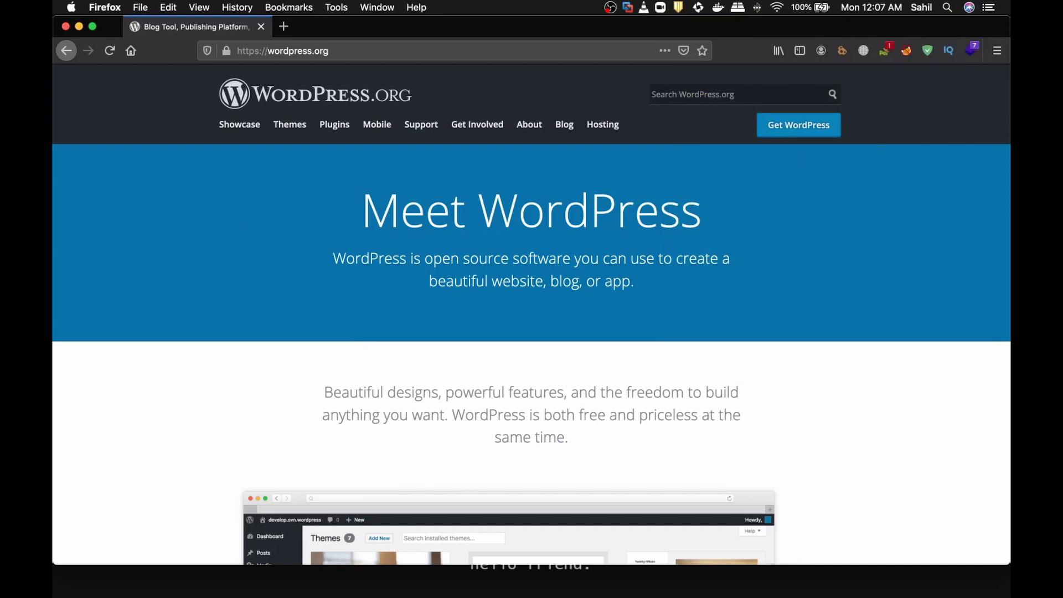
Switch to Burp Suite and open the proxy's intercept view
key("super+Tab")
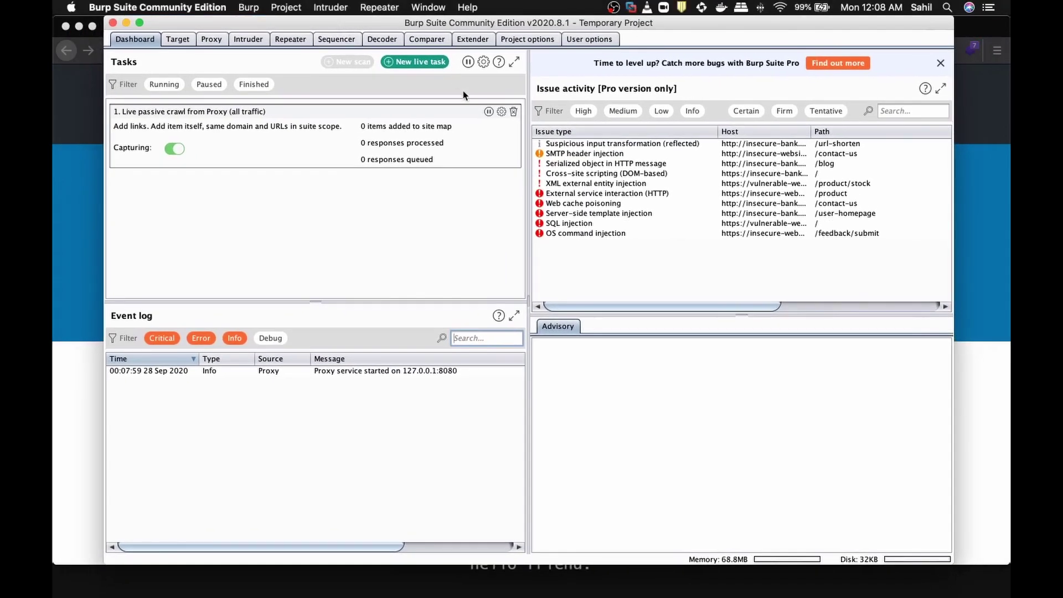
left_click(979, 128)
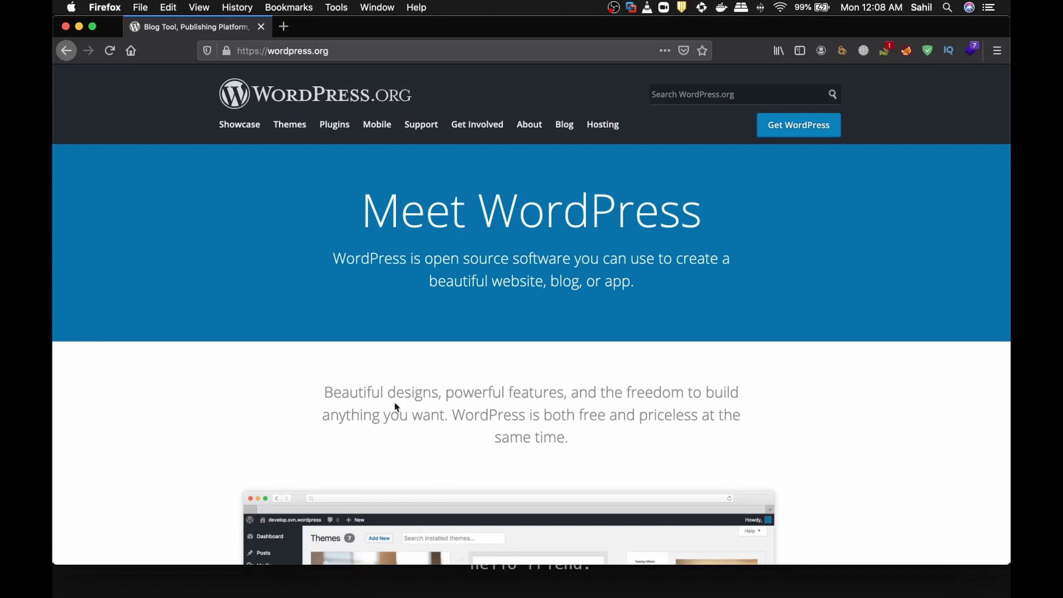
key("super+Tab")
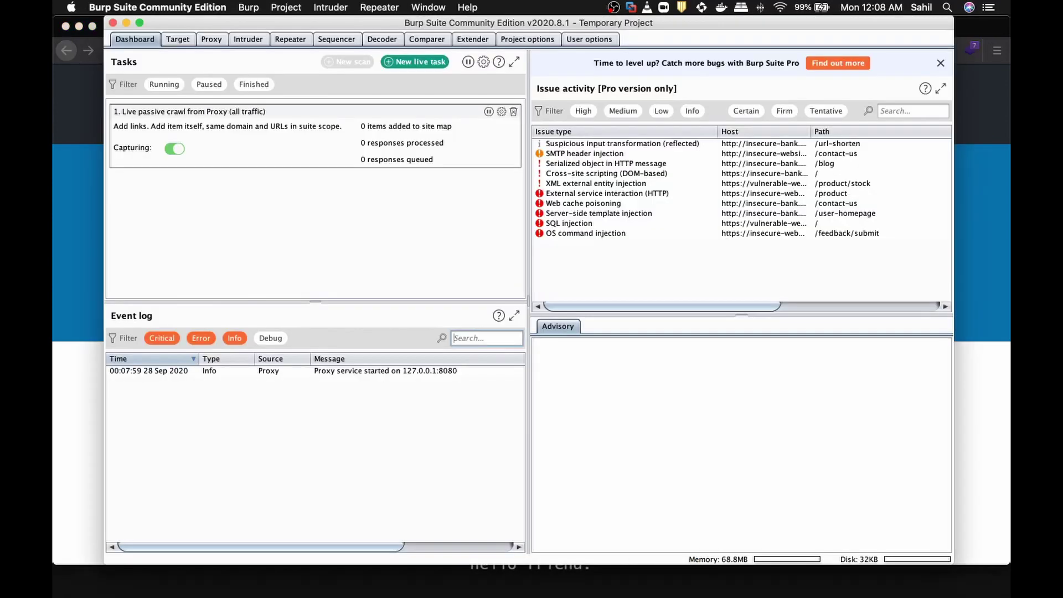
left_click(211, 42)
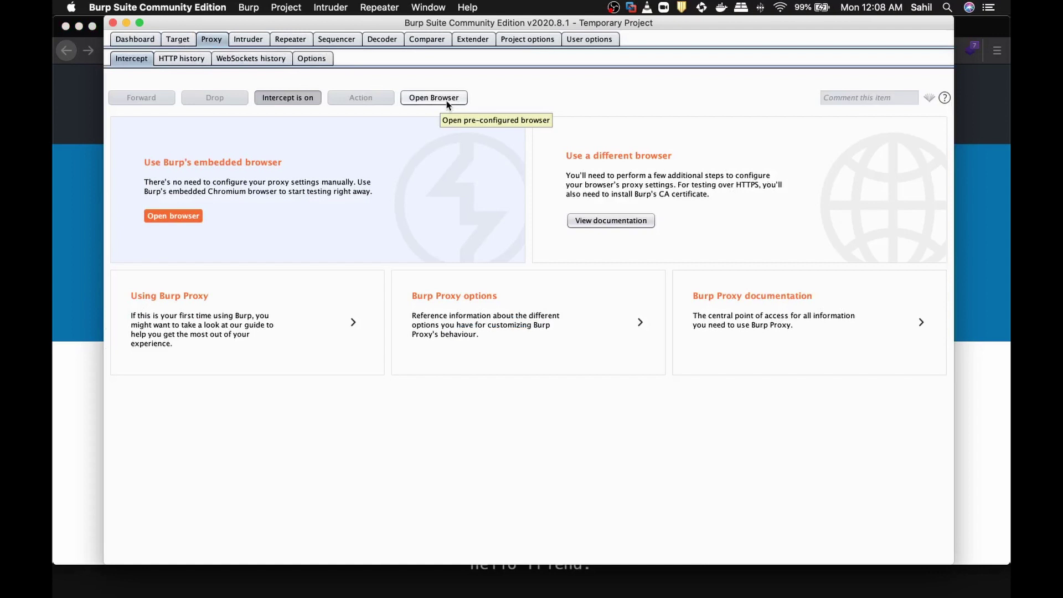
Launch Burp Suite's embedded Chromium browser and allow it to accept incoming network connections
left_click(968, 123)
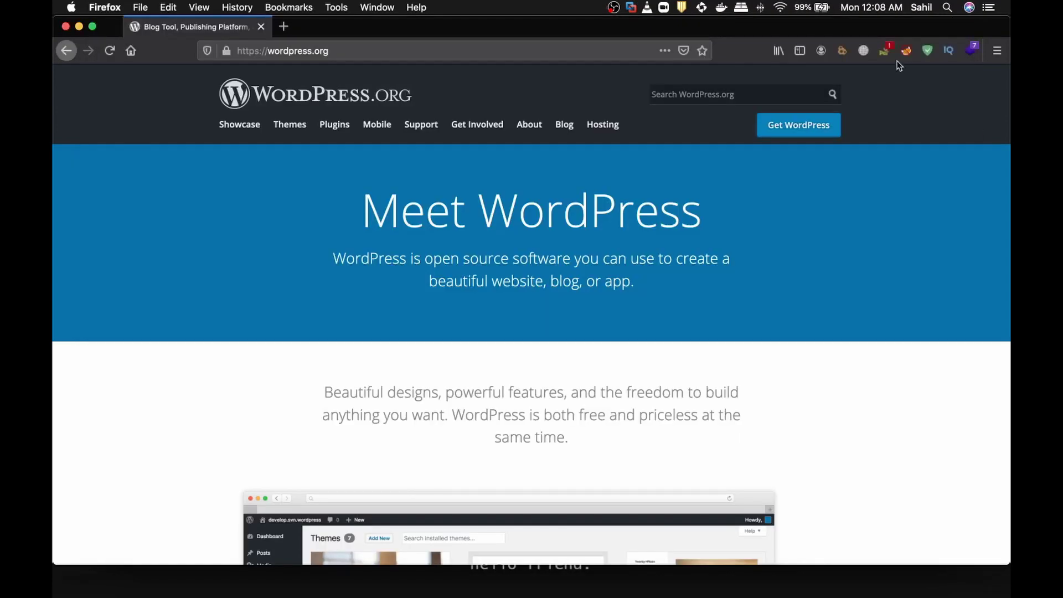
left_click(905, 51)
left_click(993, 133)
key("super+Tab")
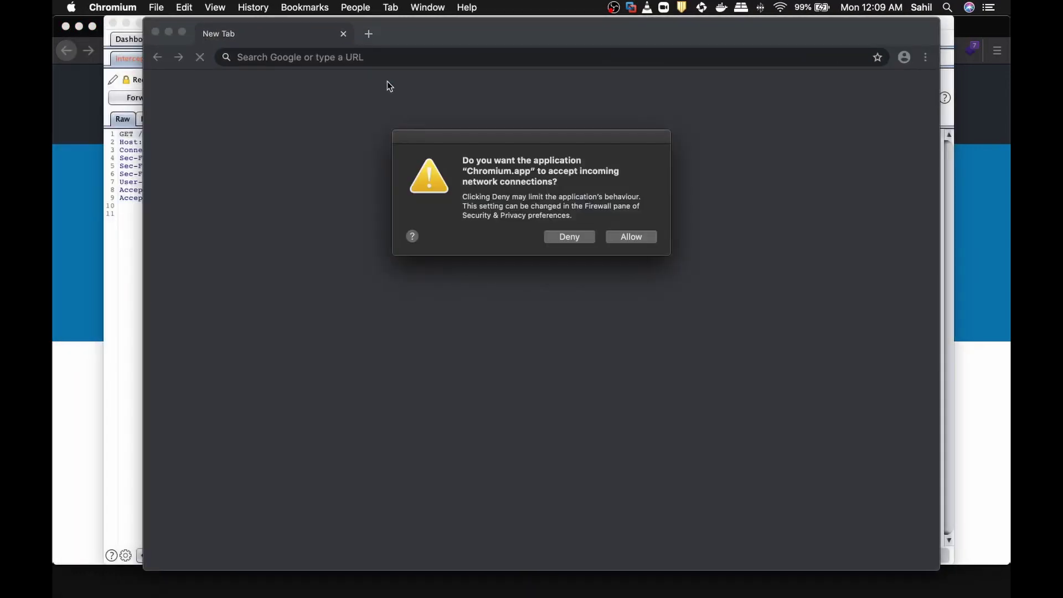
left_click(623, 236)
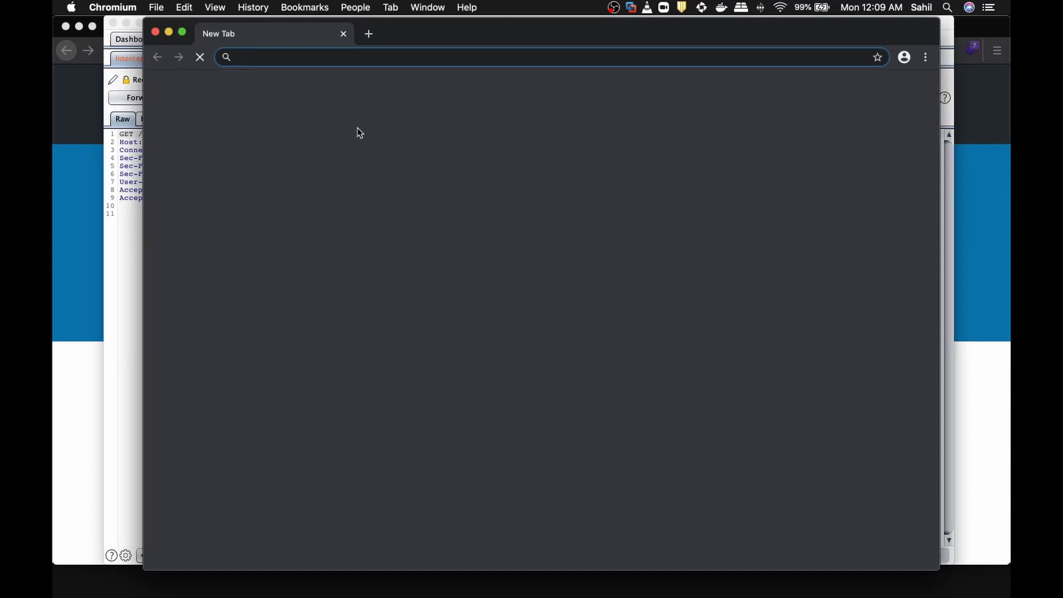
Turn off request interception in Burp Suite and load google.com in the embedded Chromium browser
left_click(128, 221)
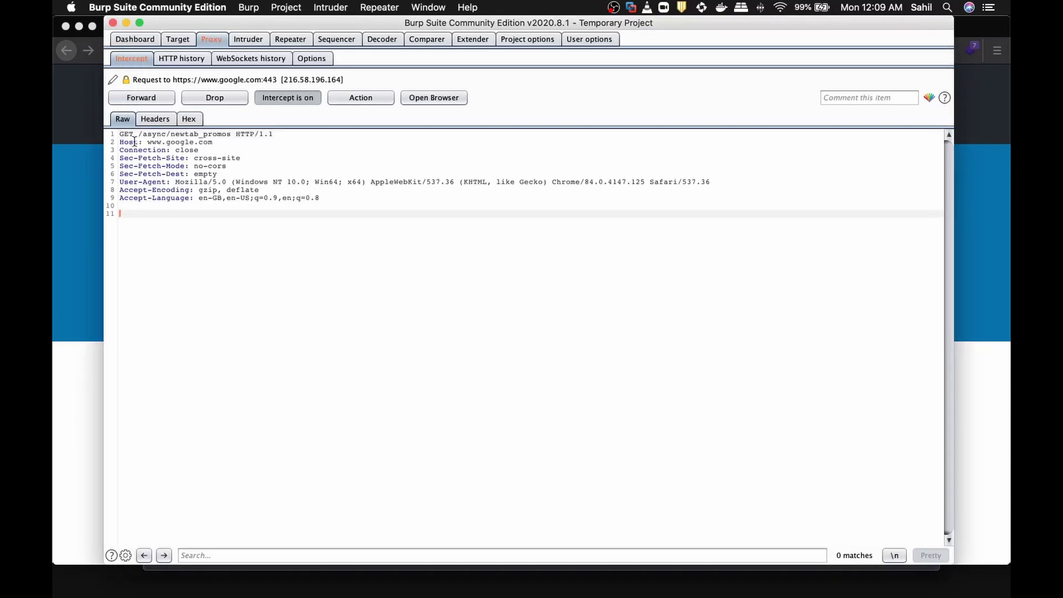
left_click(287, 97)
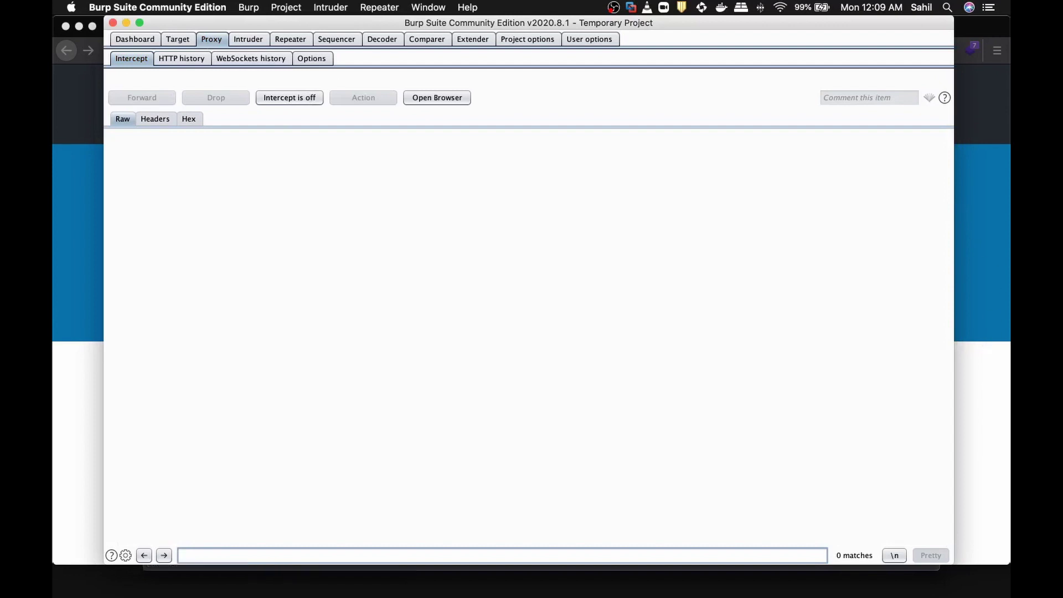
key("super+Tab")
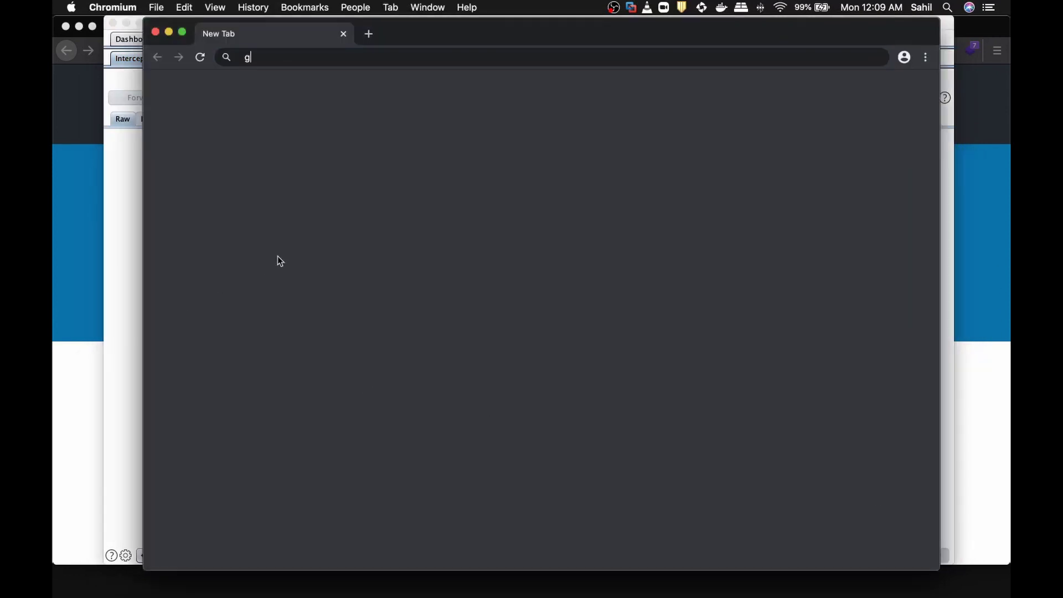
type("google.com")
key("Return")
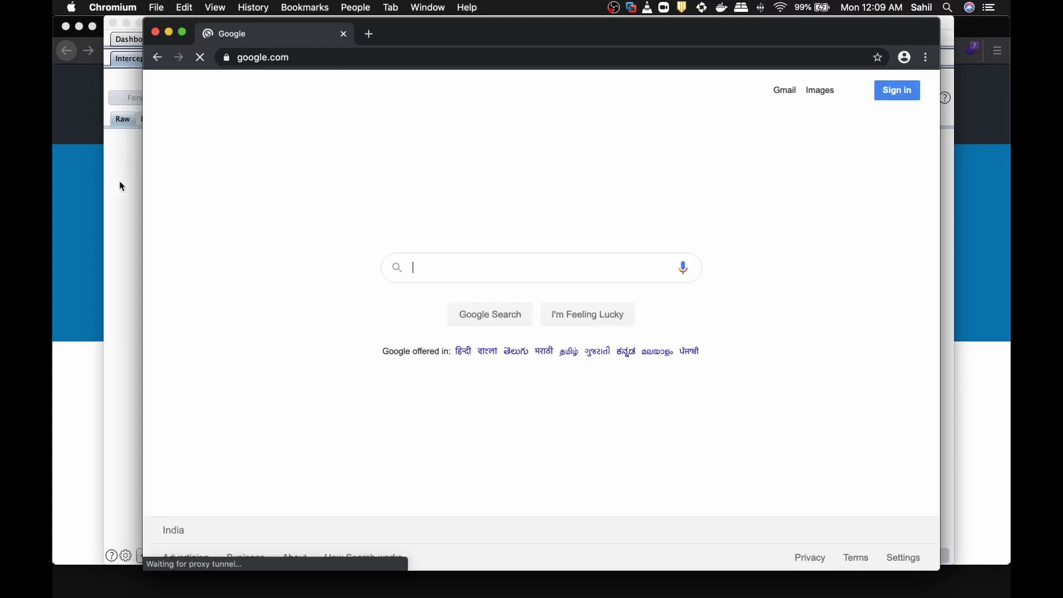
left_click(115, 243)
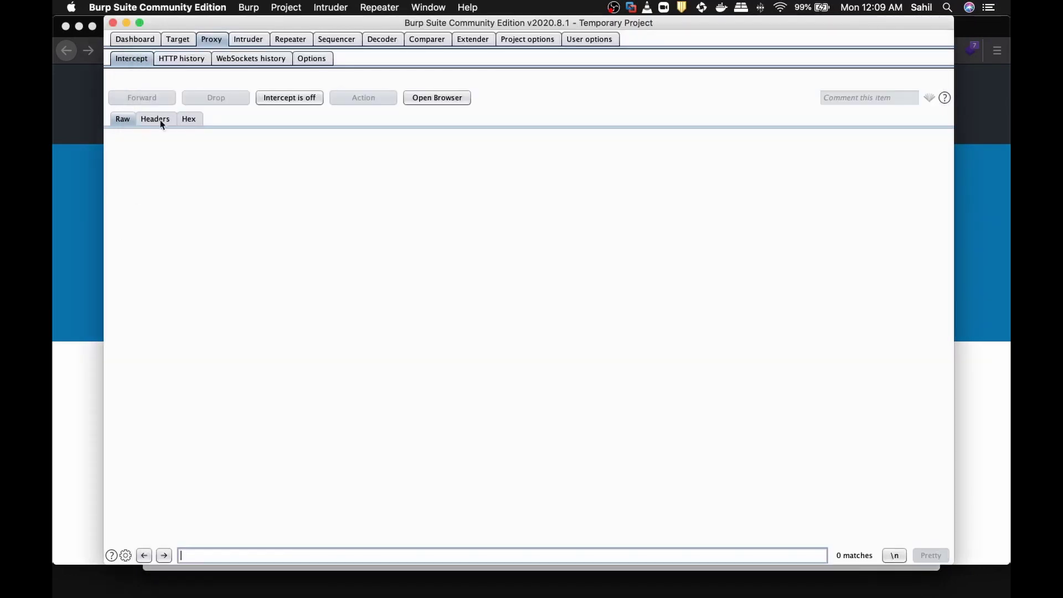
left_click(177, 40)
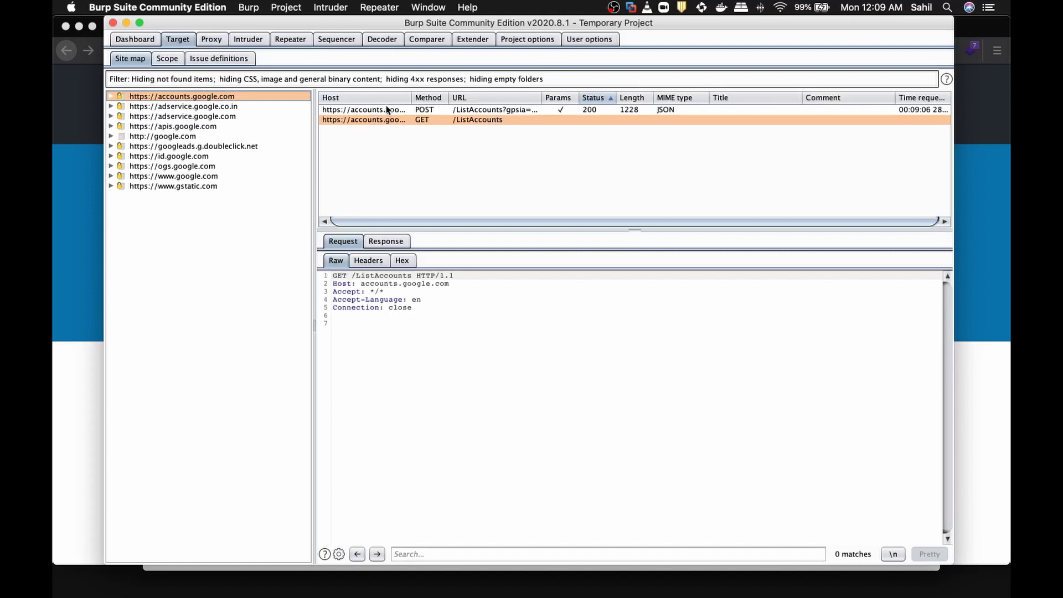
left_click(111, 136)
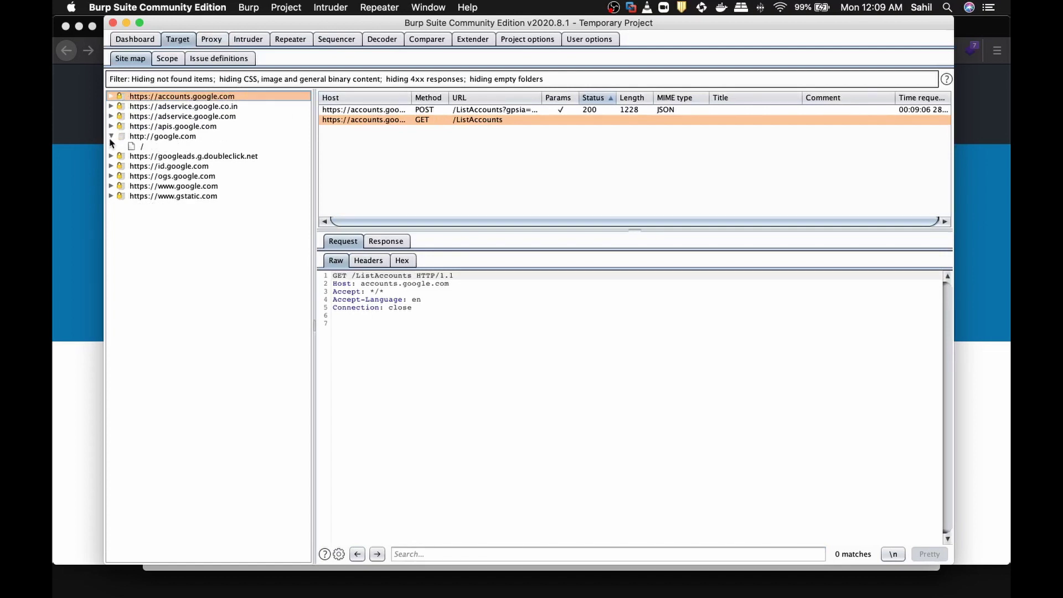
right_click(154, 137)
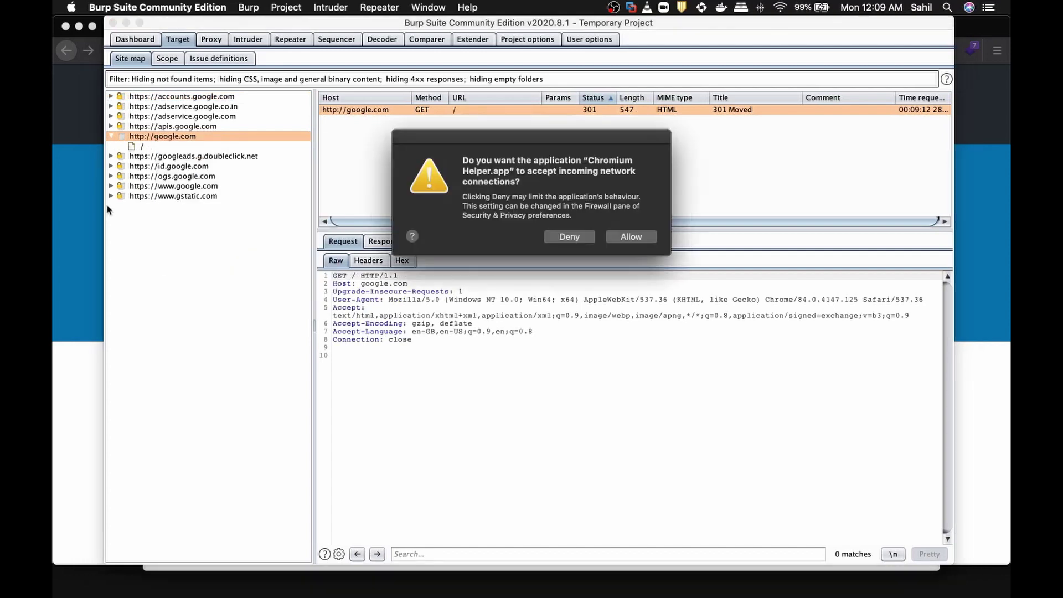
left_click(631, 236)
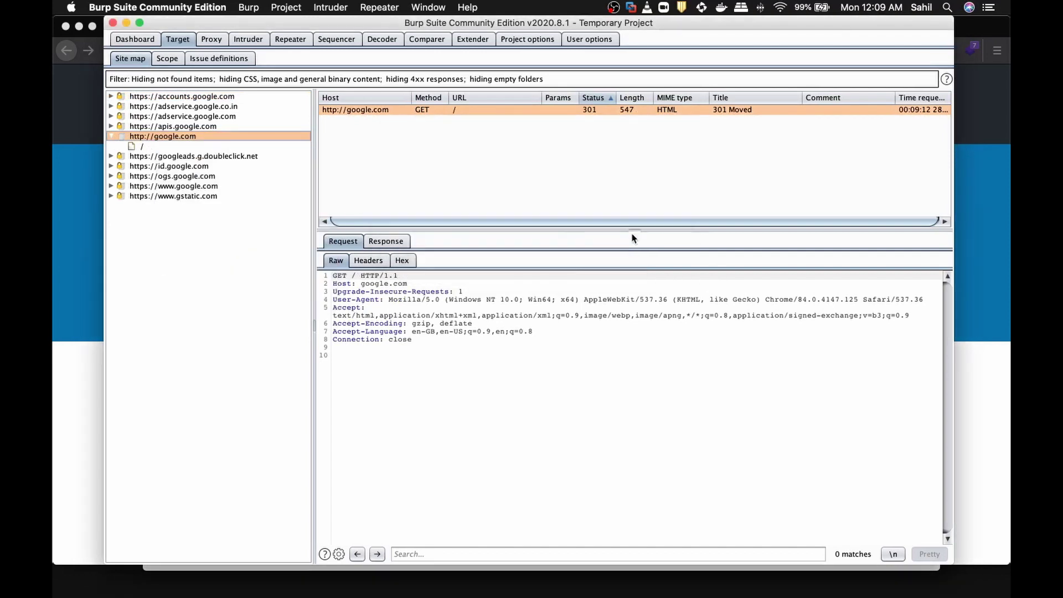
left_click(130, 40)
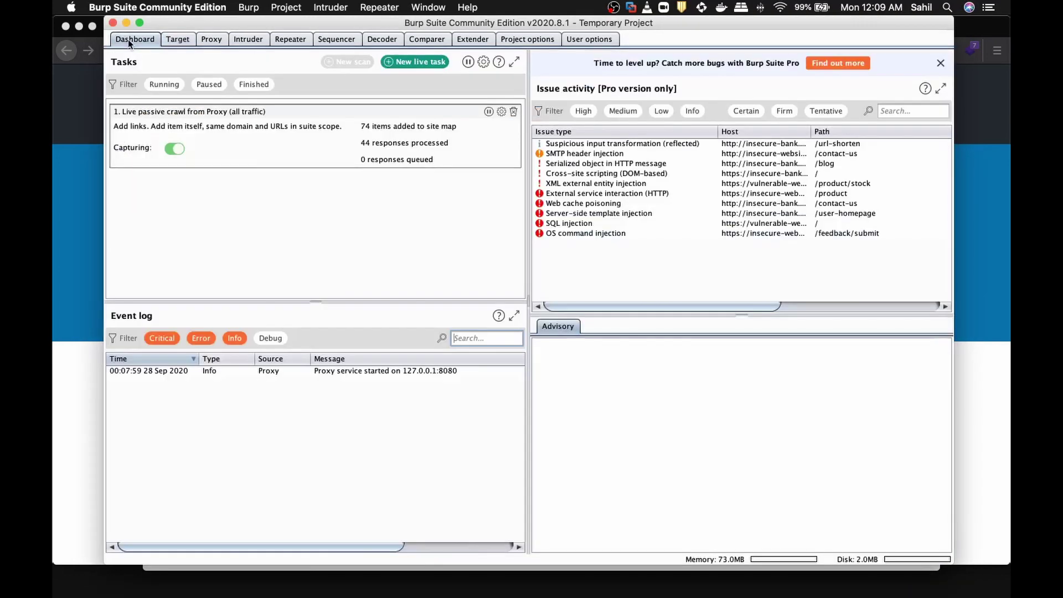
left_click(418, 63)
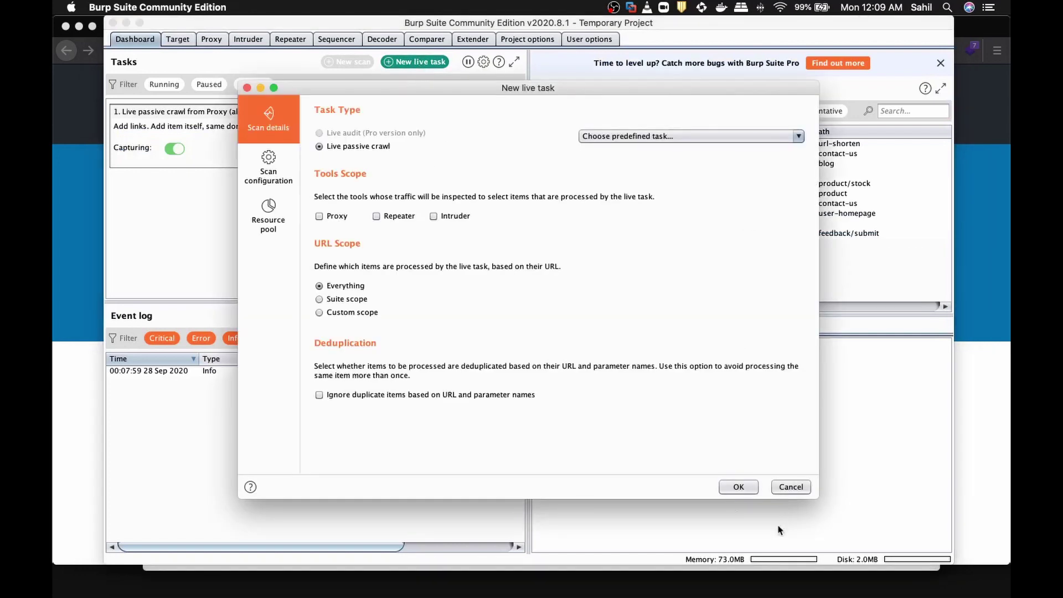
left_click(732, 489)
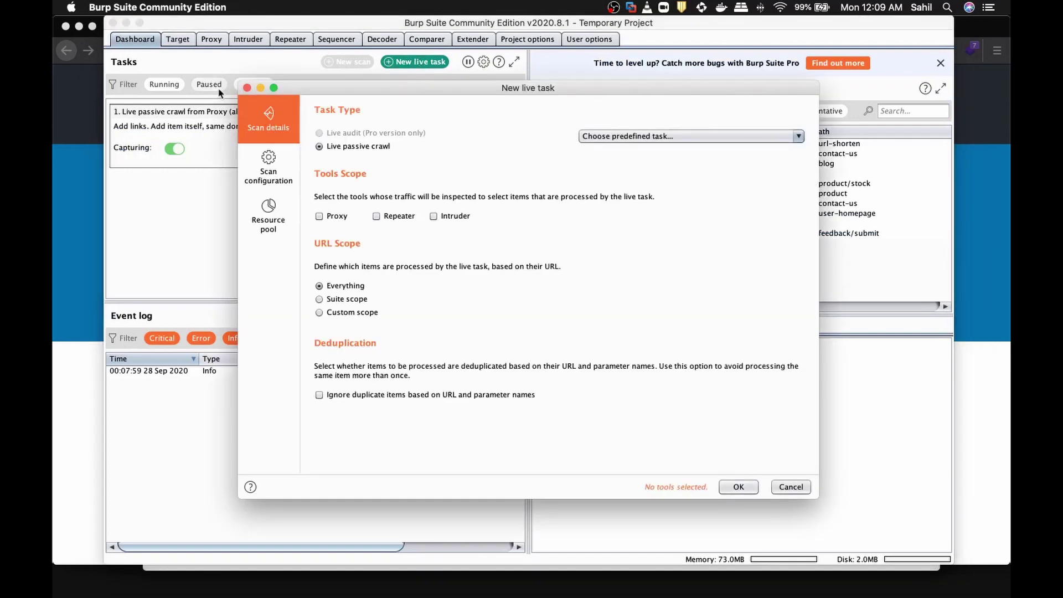
left_click(247, 88)
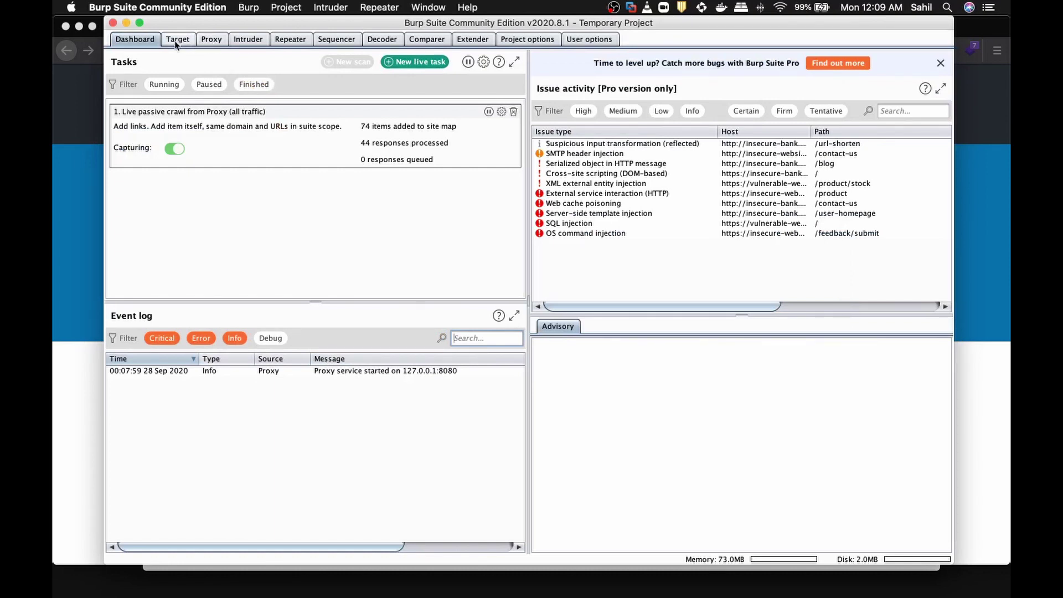
Review the target site map and the proxy's intercept view
left_click(187, 43)
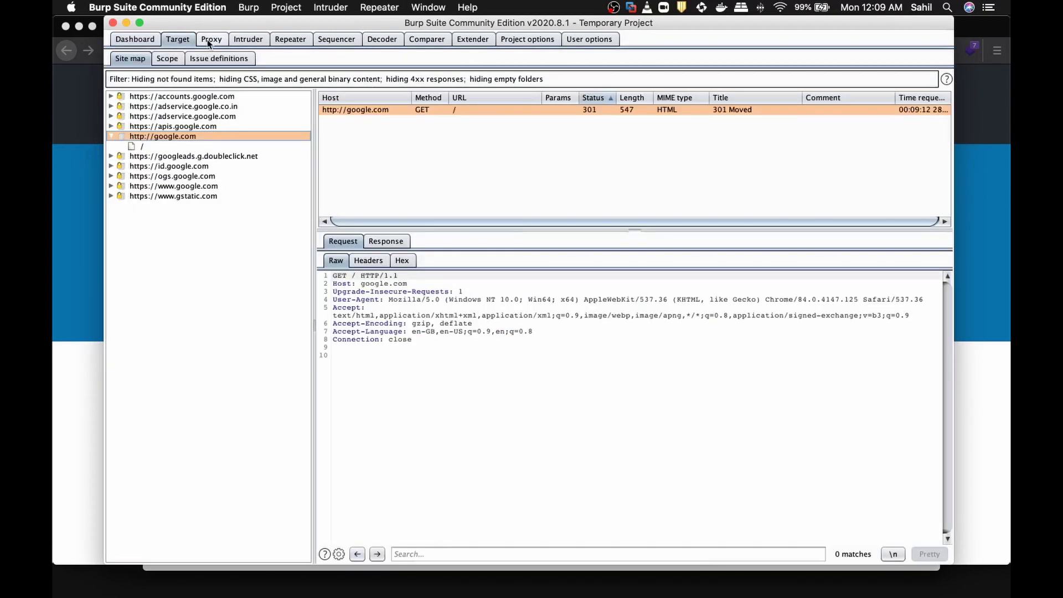
left_click(208, 40)
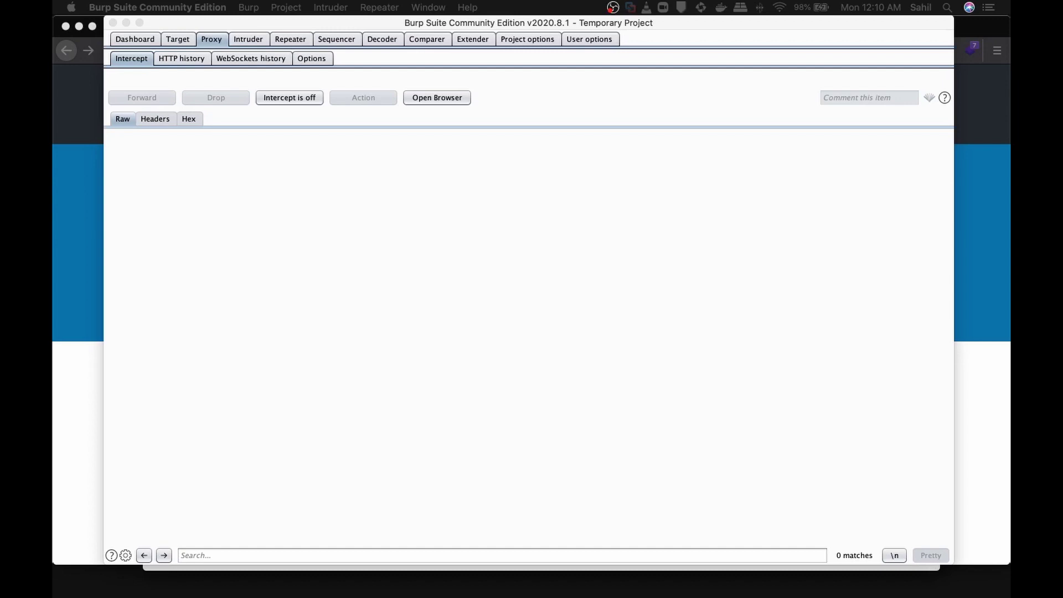
Switch to Firefox and search Google for "shodan" in a new tab
left_click(55, 205)
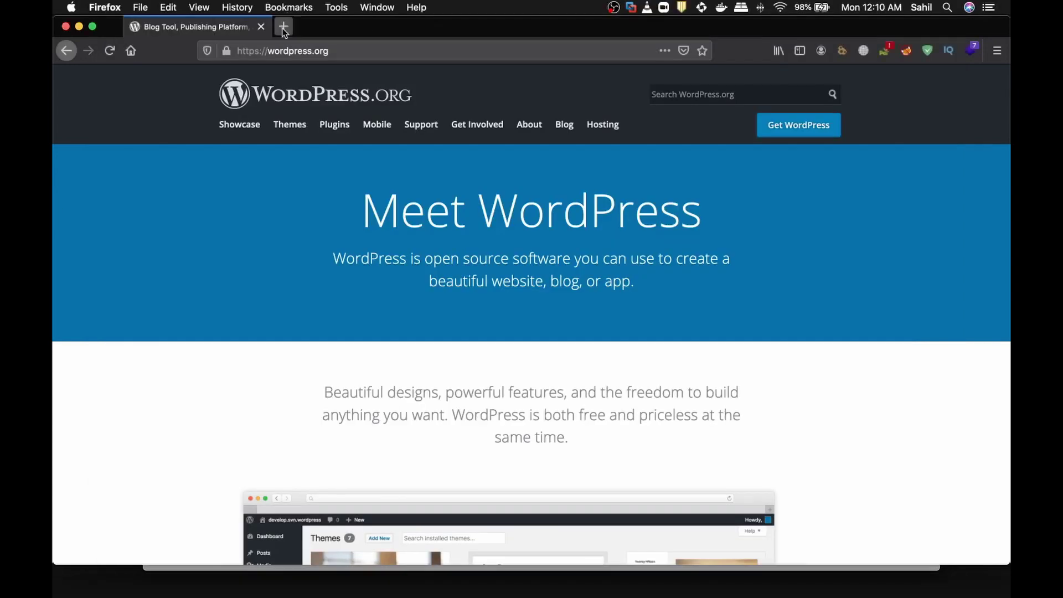
left_click(284, 27)
type("shodan")
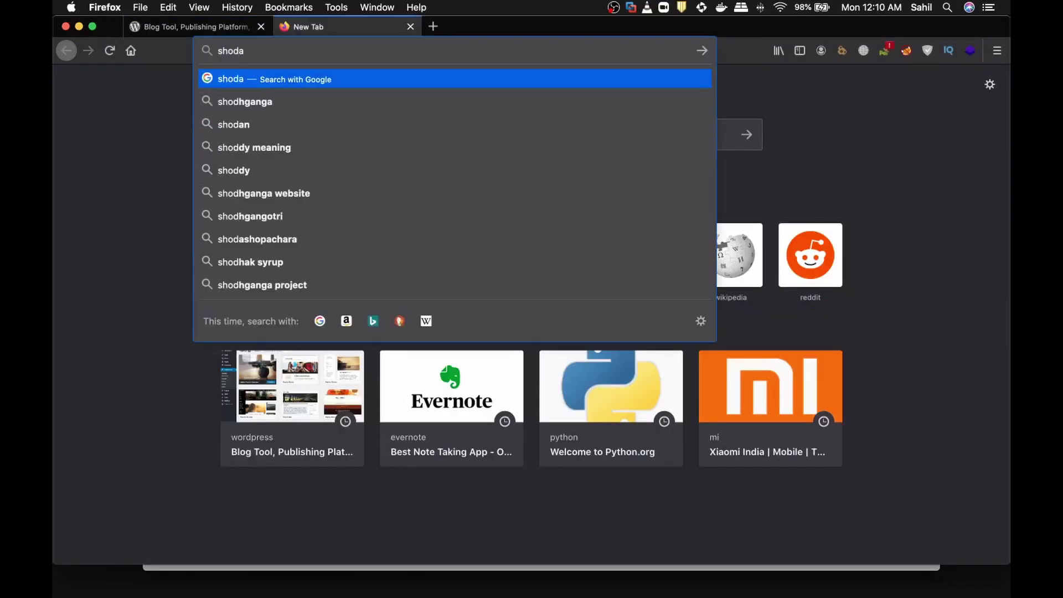
key("Return")
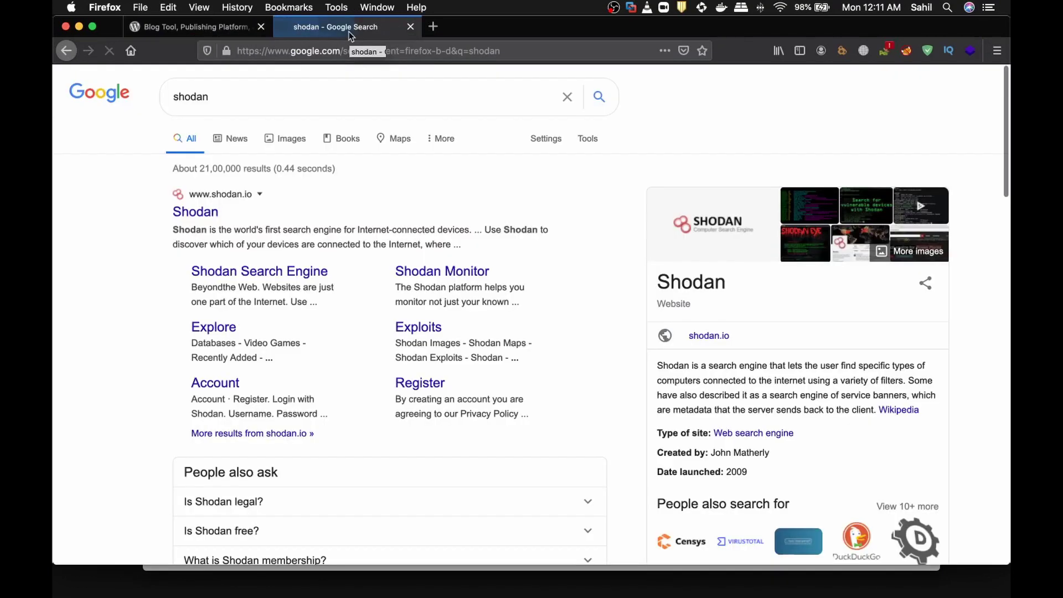
Search Google for "maltego" in another new tab
left_click(434, 27)
type("malteg")
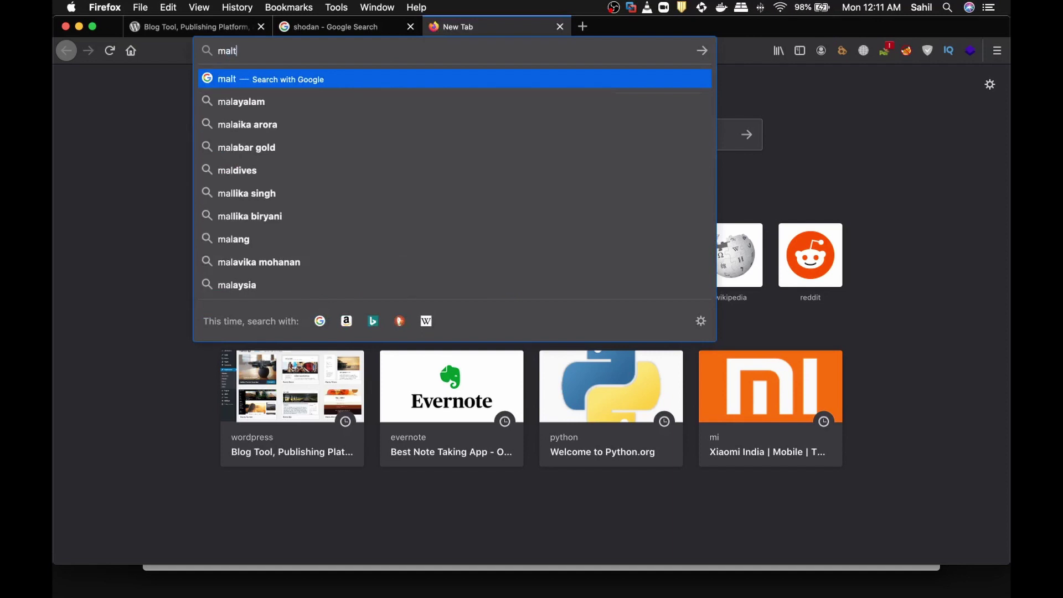
type("o")
key("Return")
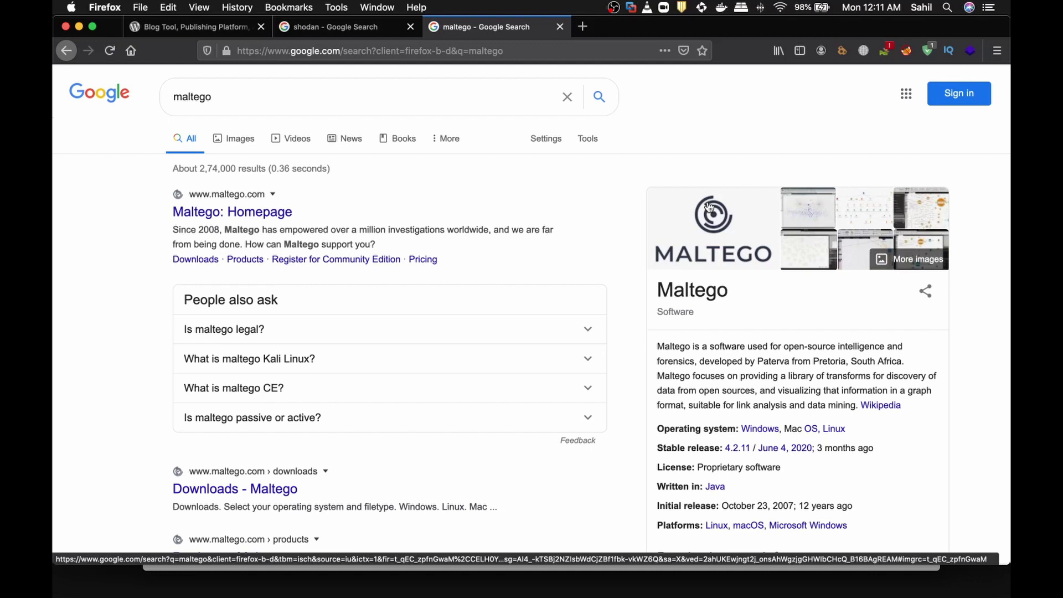
Search for "revers ip lookup" in a new tab and open the yougetsignal.com Reverse IP Lookup result
left_click(586, 27)
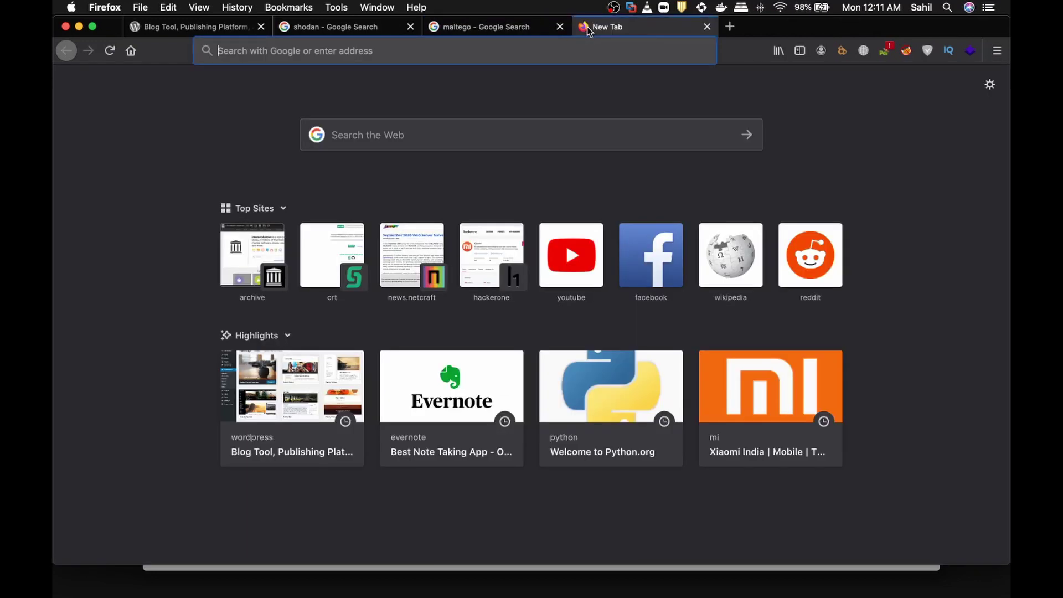
type("rever")
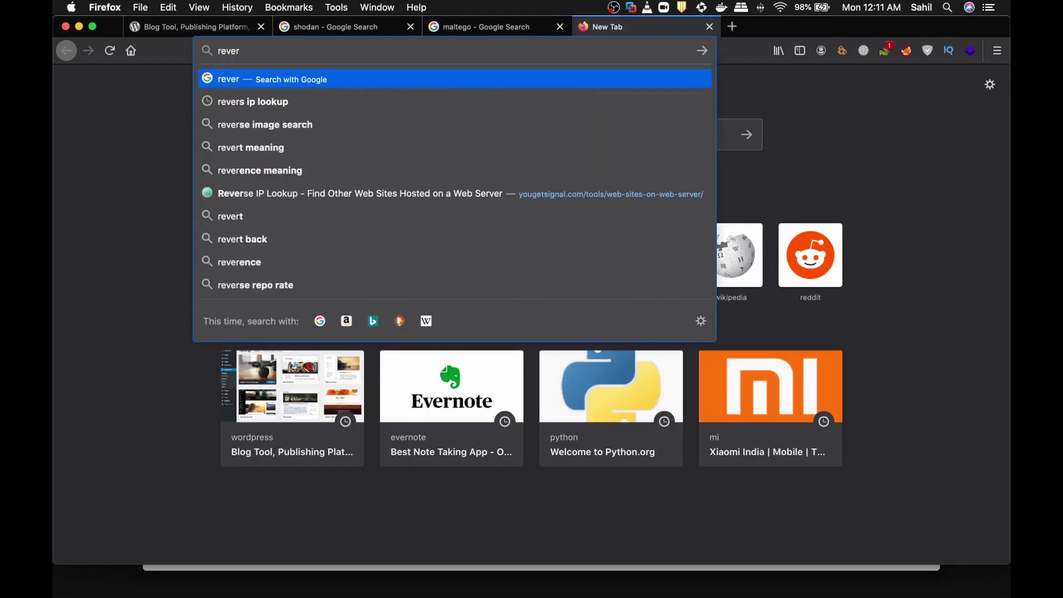
key("Down")
key("Return")
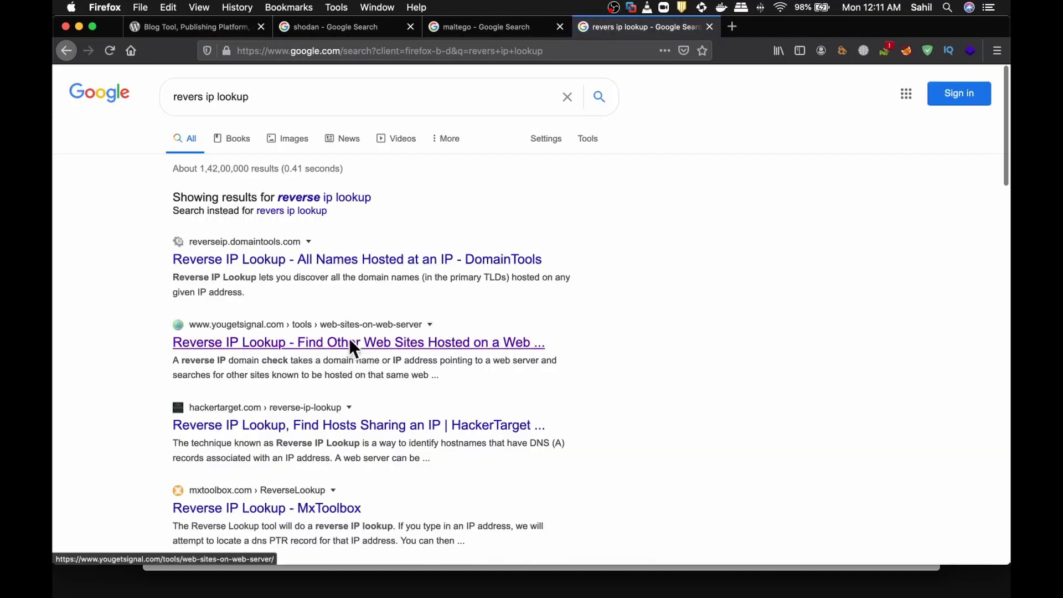
left_click(352, 346)
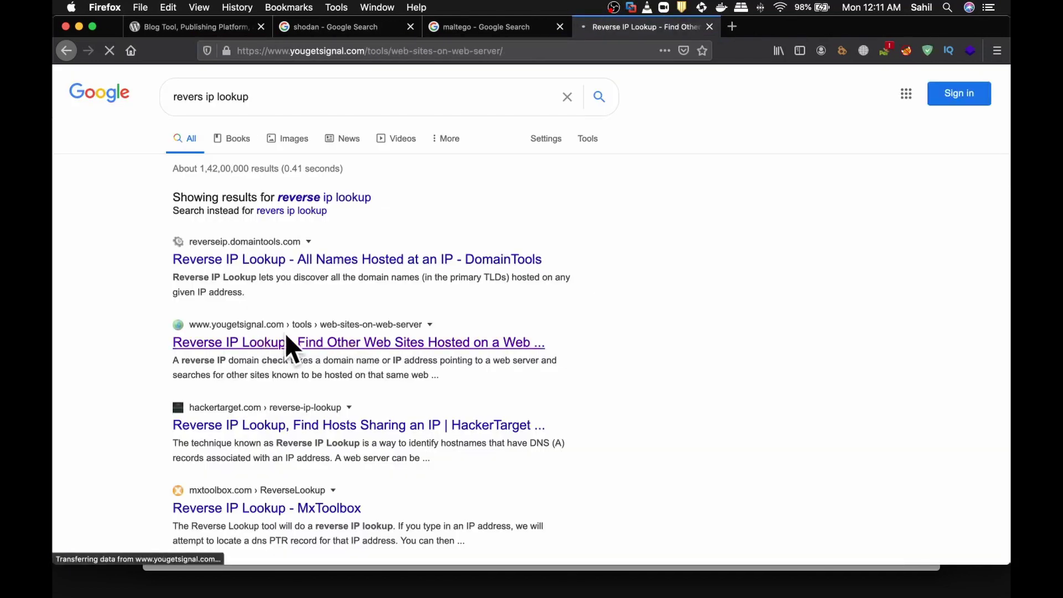
Run the reverse IP domain check with mi.com as the remote address
left_click(492, 150)
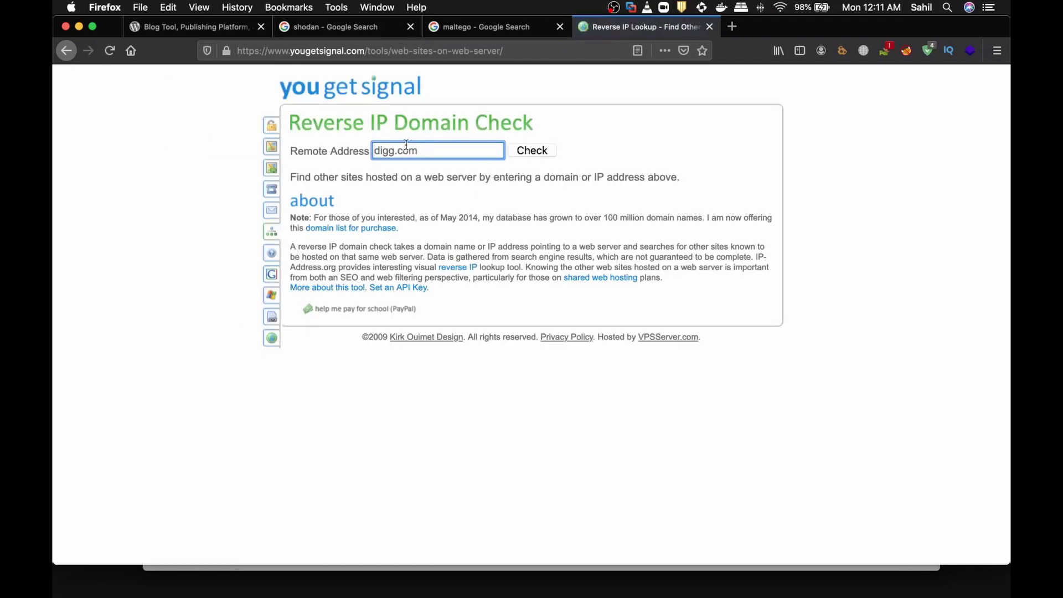
key("alt+shift+Left")
key("alt+shift+Left")
key("BackSpace")
type("mi.com")
left_click(540, 153)
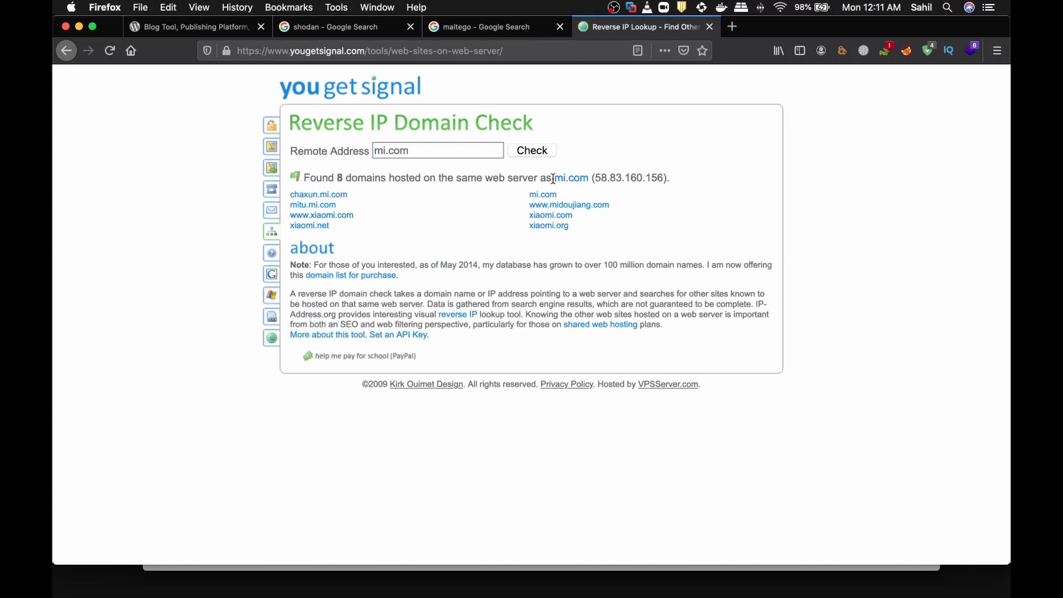
Examine the server IP address and the domains hosted alongside mi.com, closing the lookup page when done
left_click_drag(595, 177, 669, 178)
left_click(667, 204)
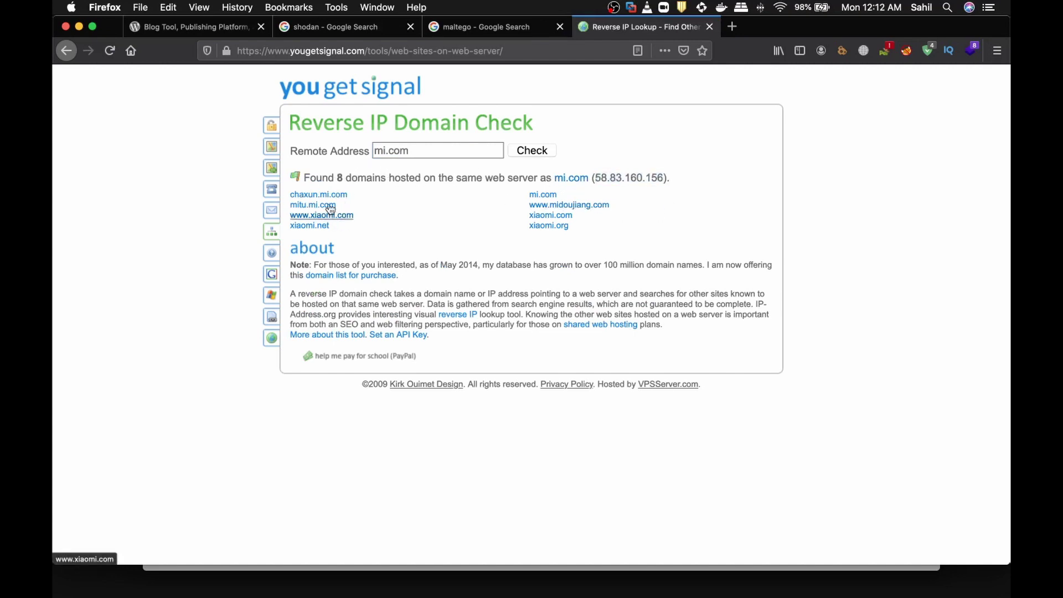
left_click_drag(334, 178, 481, 191)
left_click(482, 191)
left_click_drag(595, 178, 661, 177)
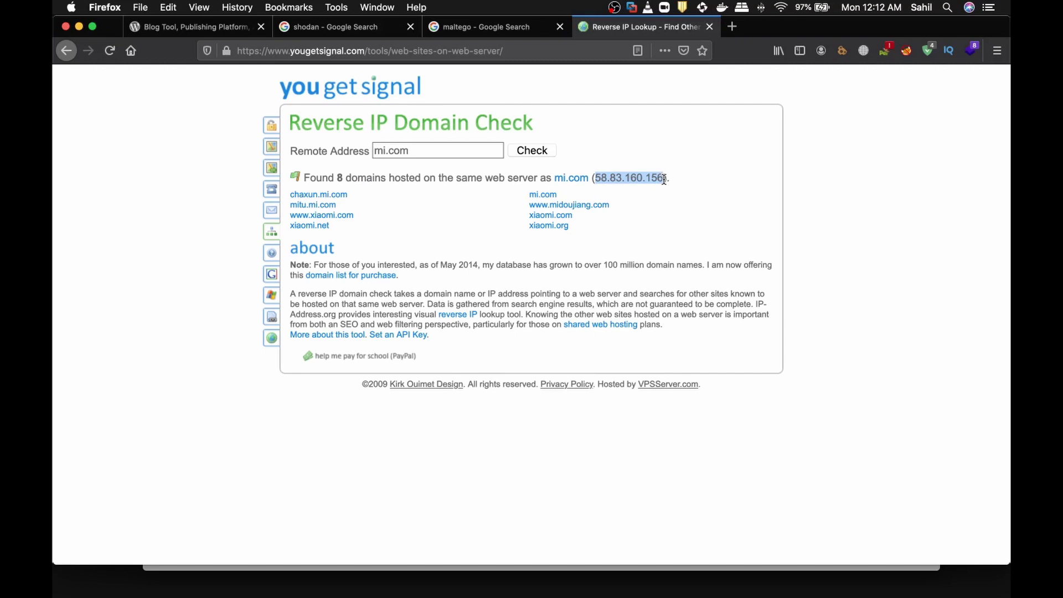
left_click_drag(664, 179, 666, 178)
left_click(710, 26)
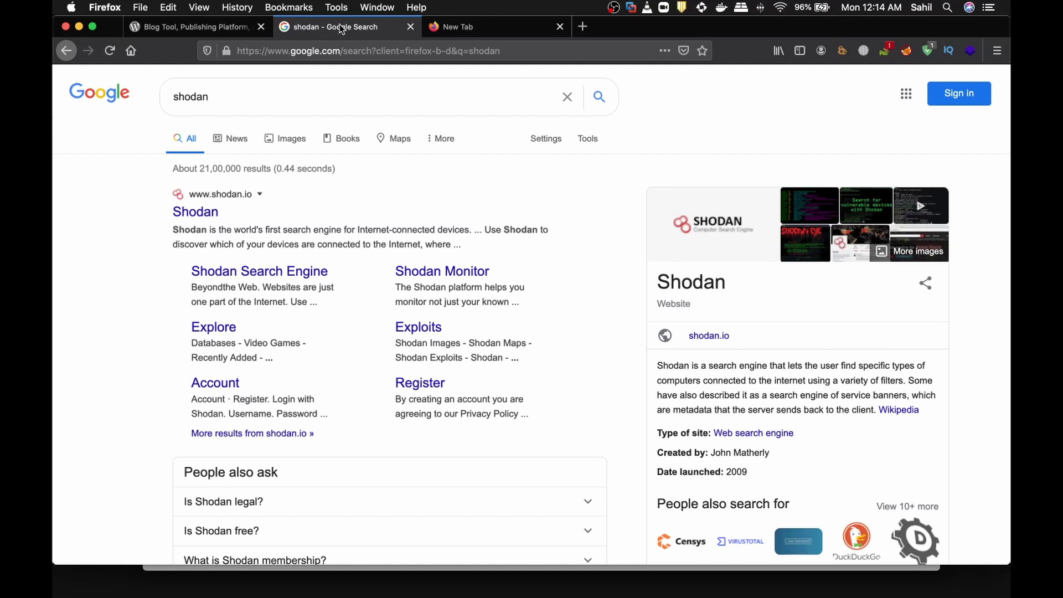
Replace the shodan search with "detectcms" and open the CMS Detect site at cmsdetect.com
double_click(292, 104)
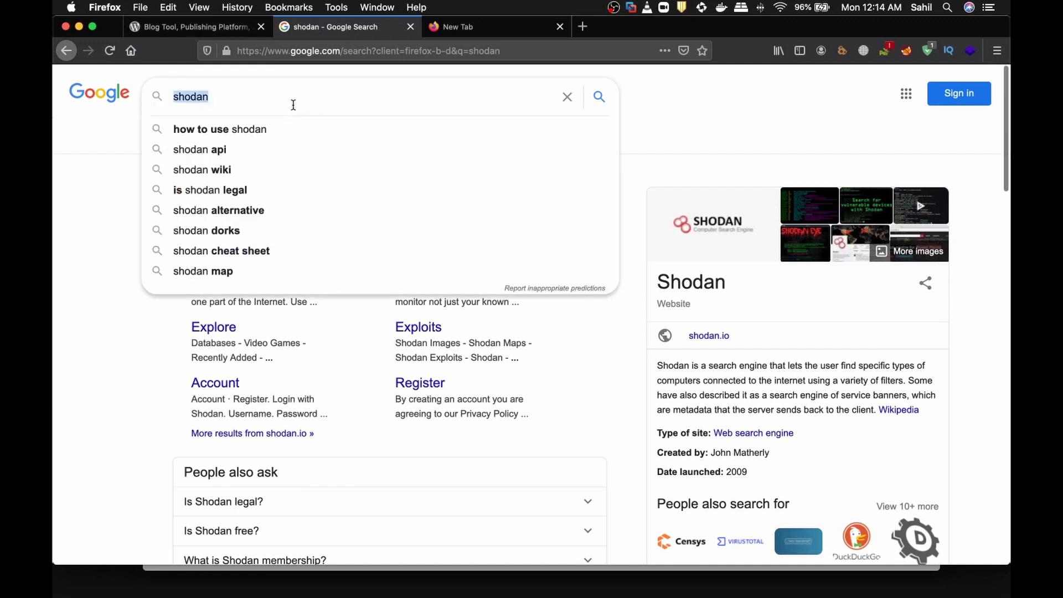
type("de")
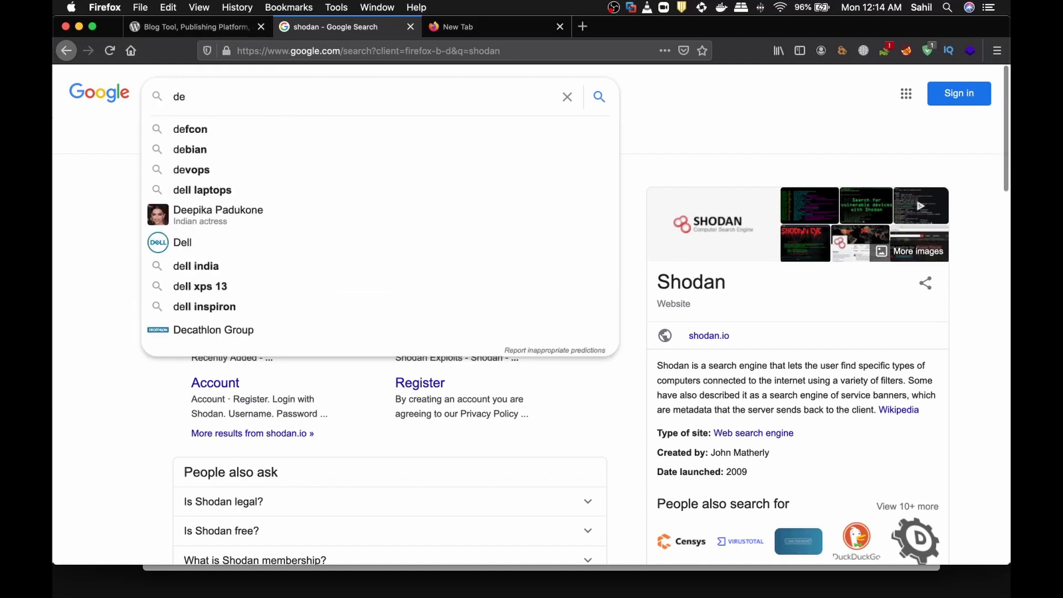
type("tectcsm")
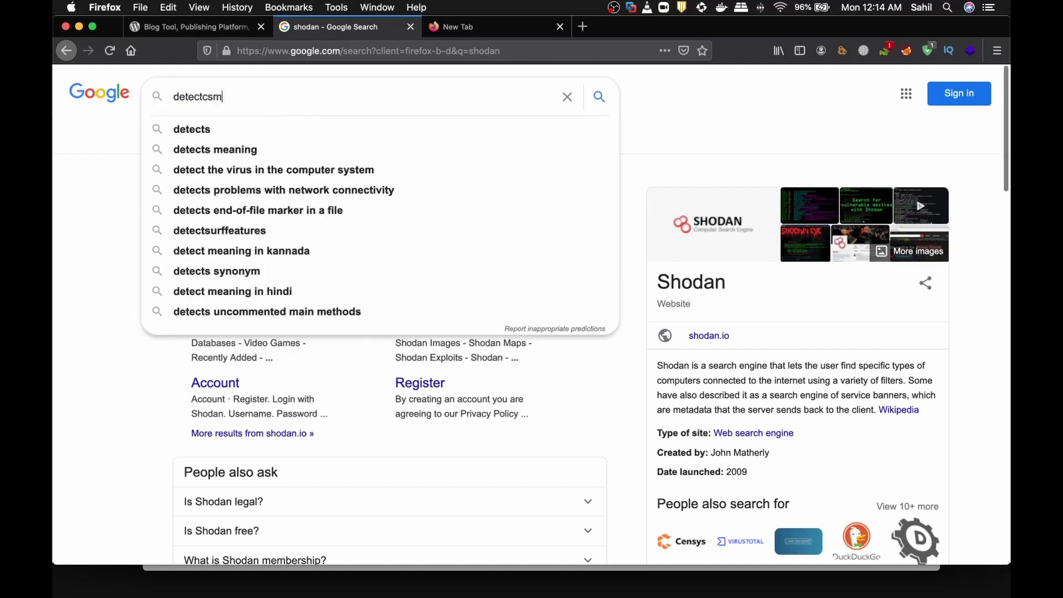
key("BackSpace")
key("BackSpace")
type("ms")
key("Return")
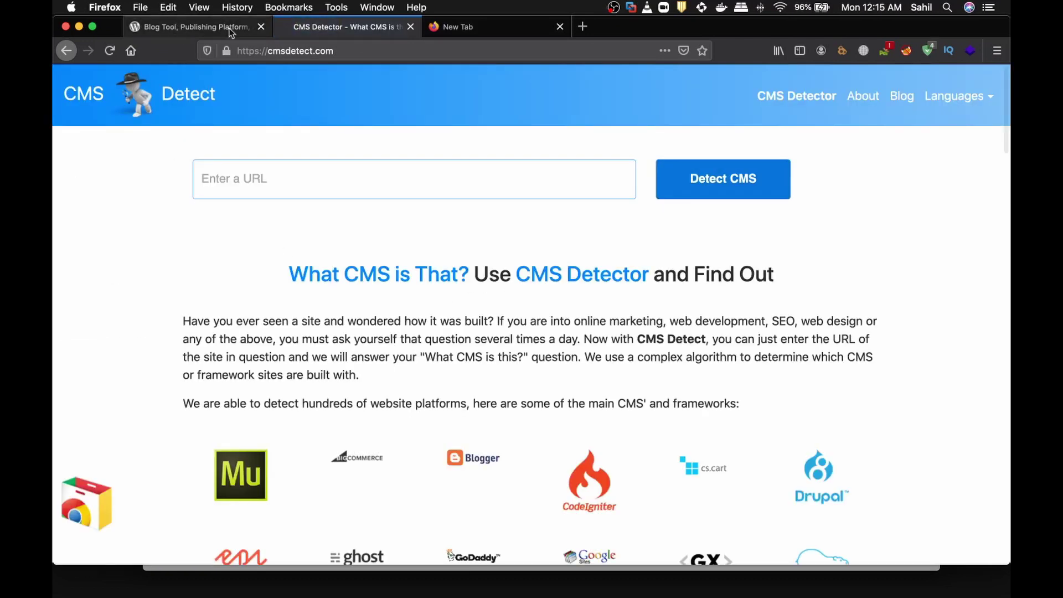
left_click(233, 27)
left_click(334, 51)
key("super+c")
left_click(457, 25)
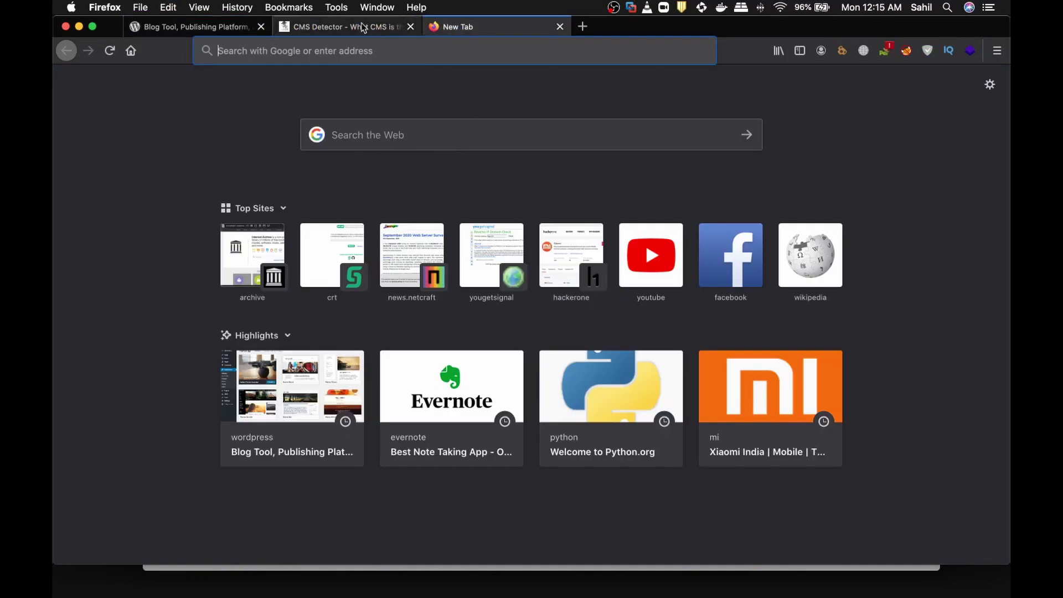
left_click(388, 28)
left_click(389, 188)
key("super+v")
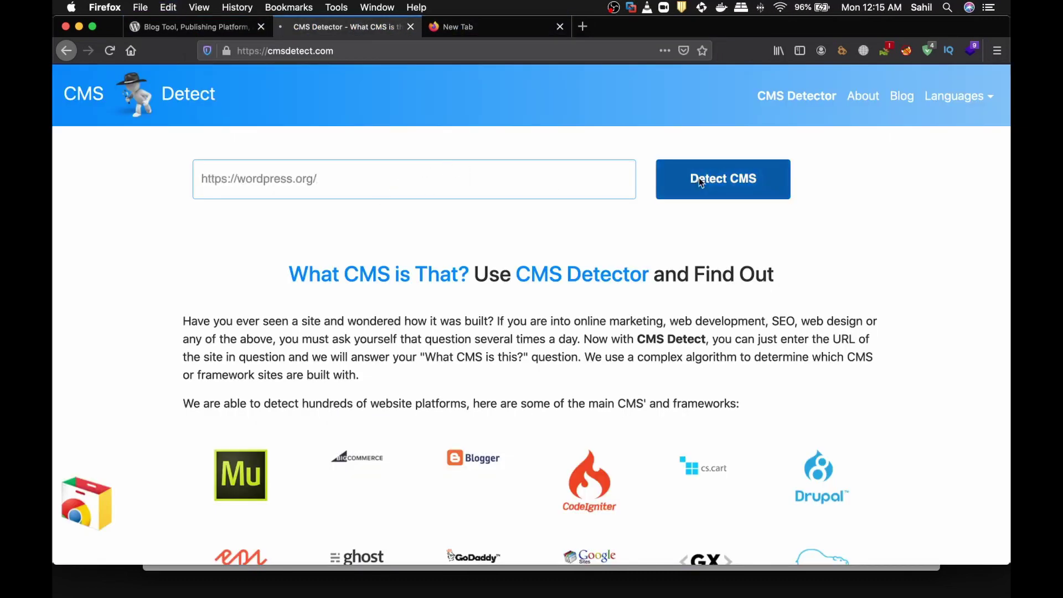
left_click(700, 179)
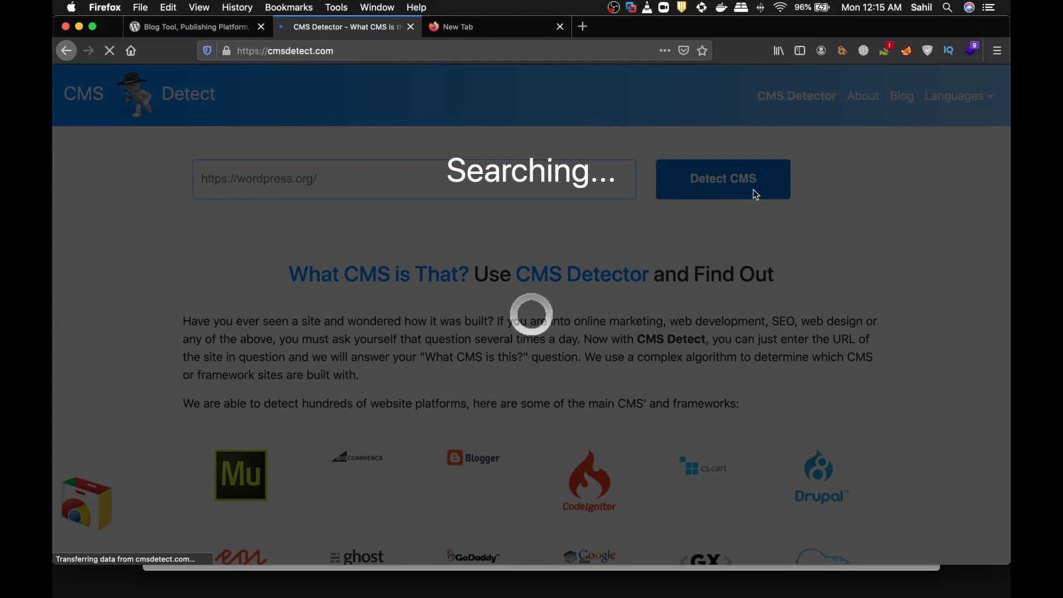
Examine the CMS detection report for wordpress.org and Wappalyzer's list of technologies used by the CMS Detect page
scroll(502, 304, "down", 2)
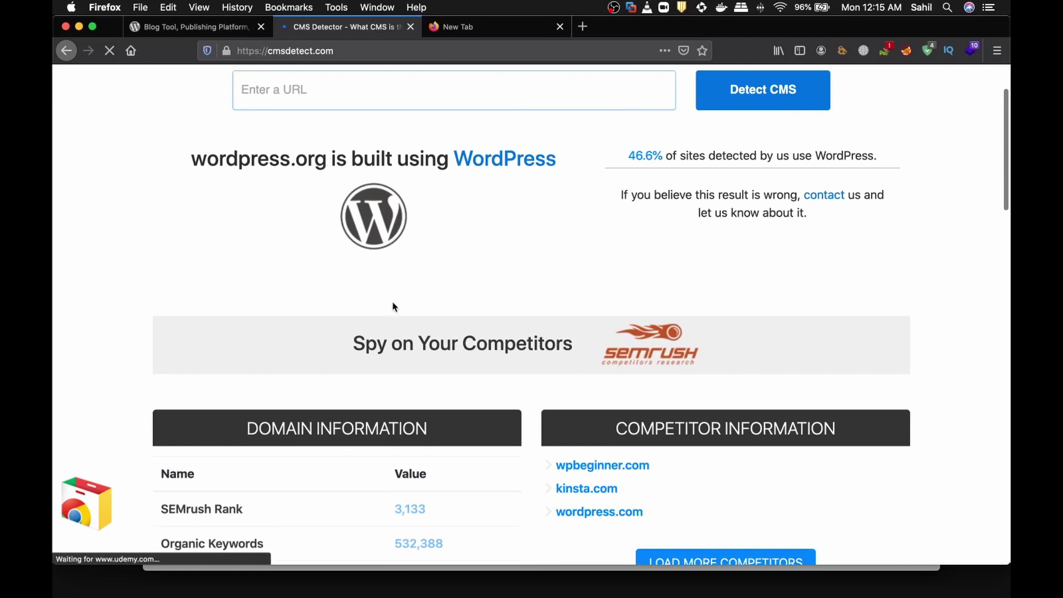
scroll(392, 304, "down", 5)
scroll(393, 300, "up", 8)
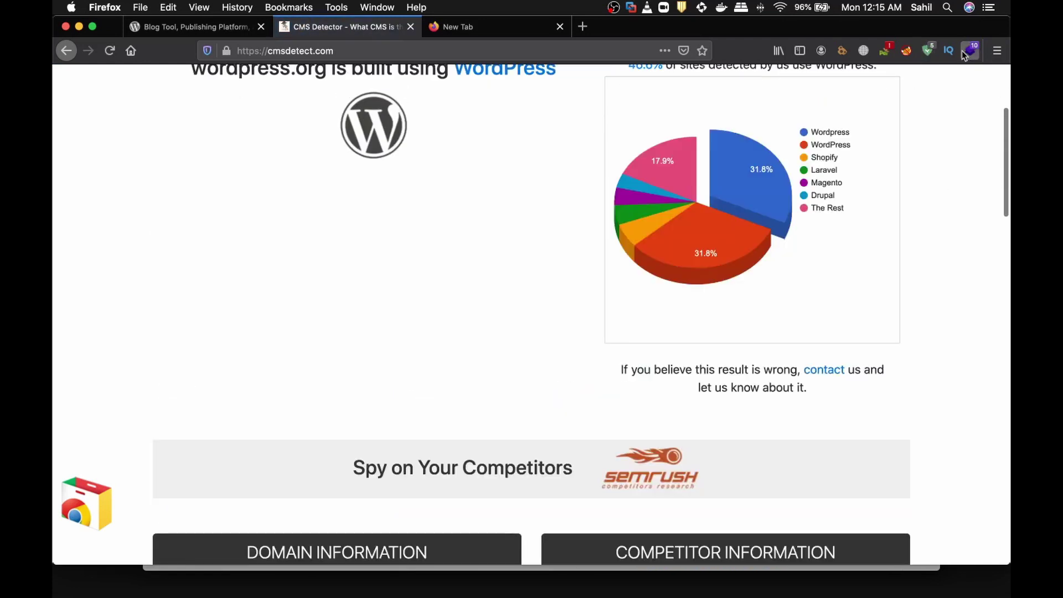
left_click(968, 52)
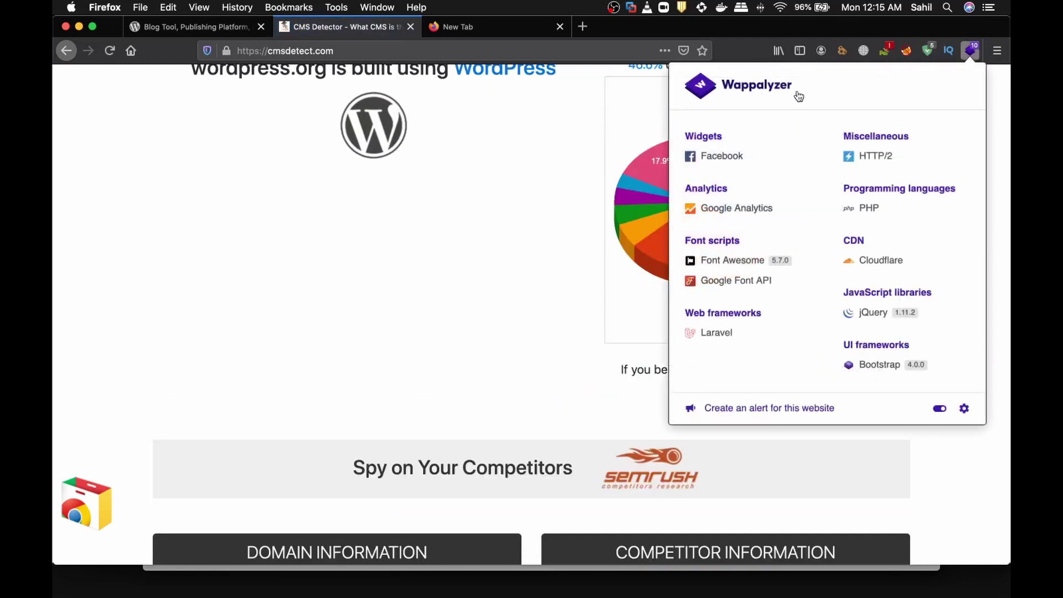
scroll(360, 211, "up", 4)
scroll(467, 286, "down", 4)
scroll(520, 243, "up", 4)
scroll(526, 408, "down", 18)
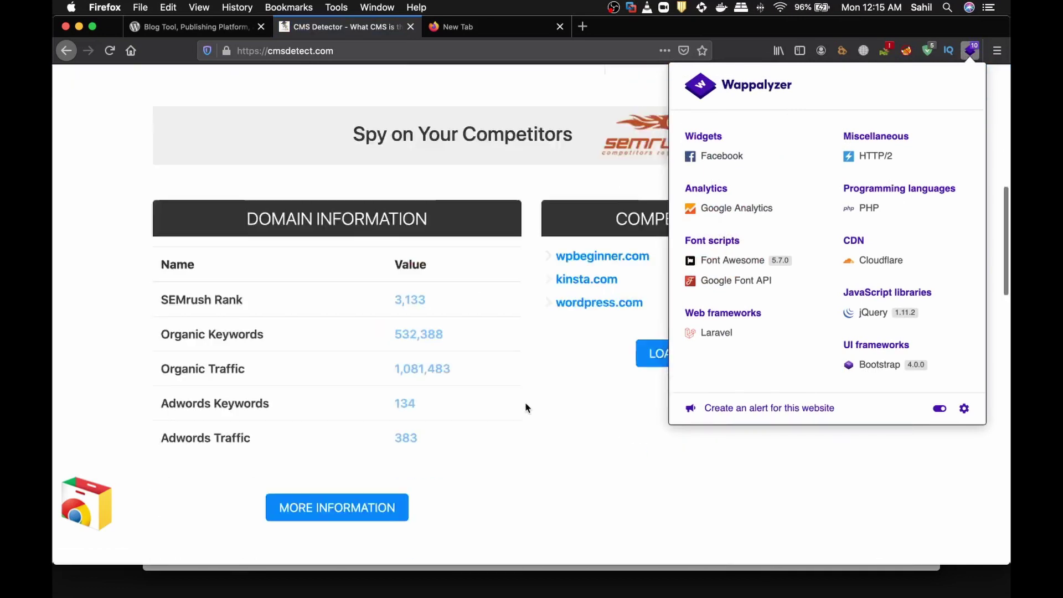
left_click(554, 232)
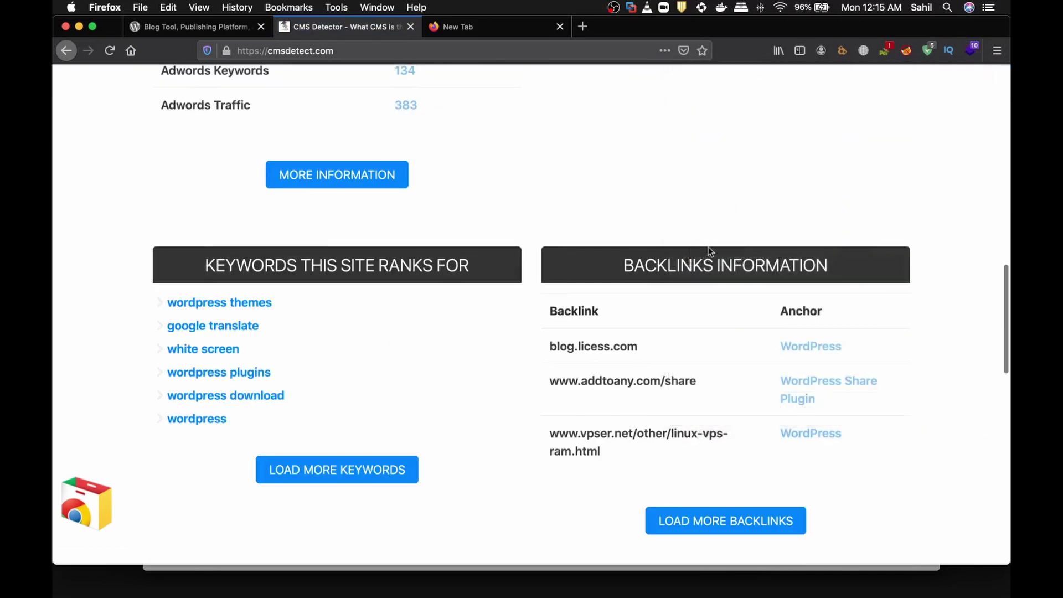
scroll(590, 388, "down", 10)
scroll(591, 389, "up", 20)
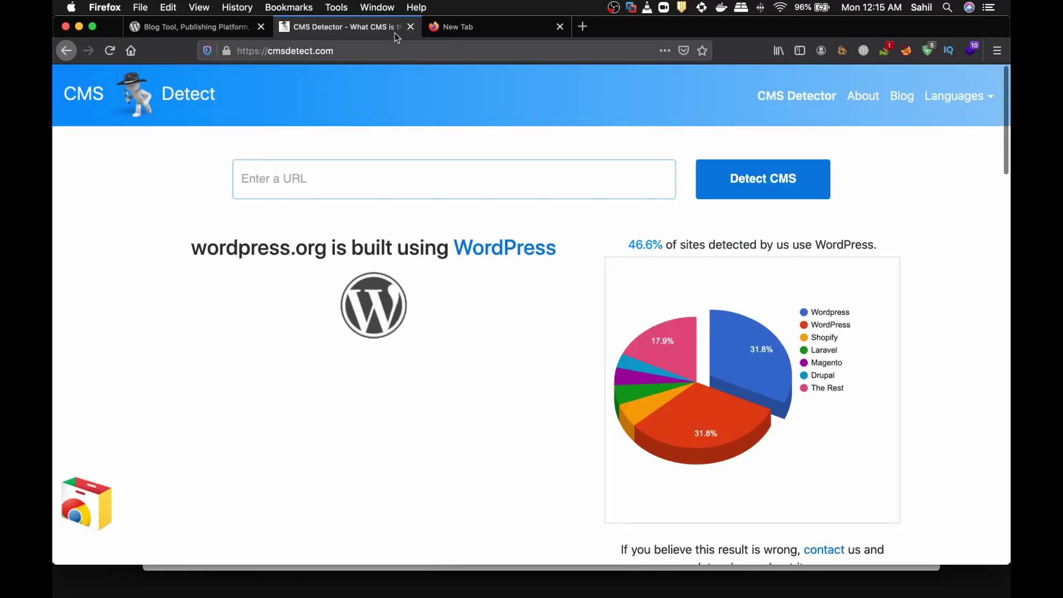
Open the Netcraft news site, news.netcraft.com, in the empty tab
left_click(465, 28)
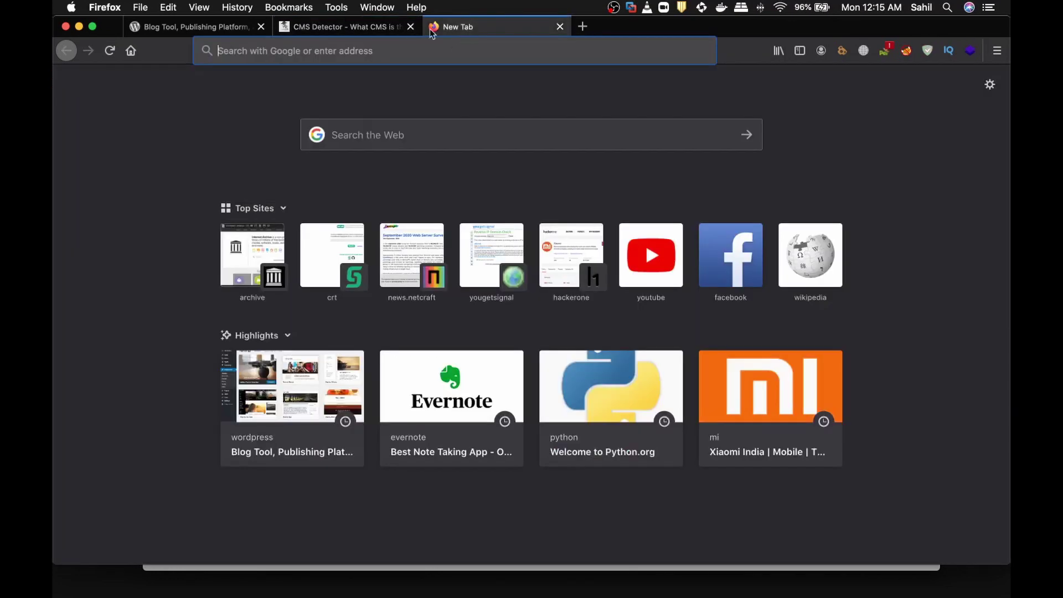
left_click(410, 271)
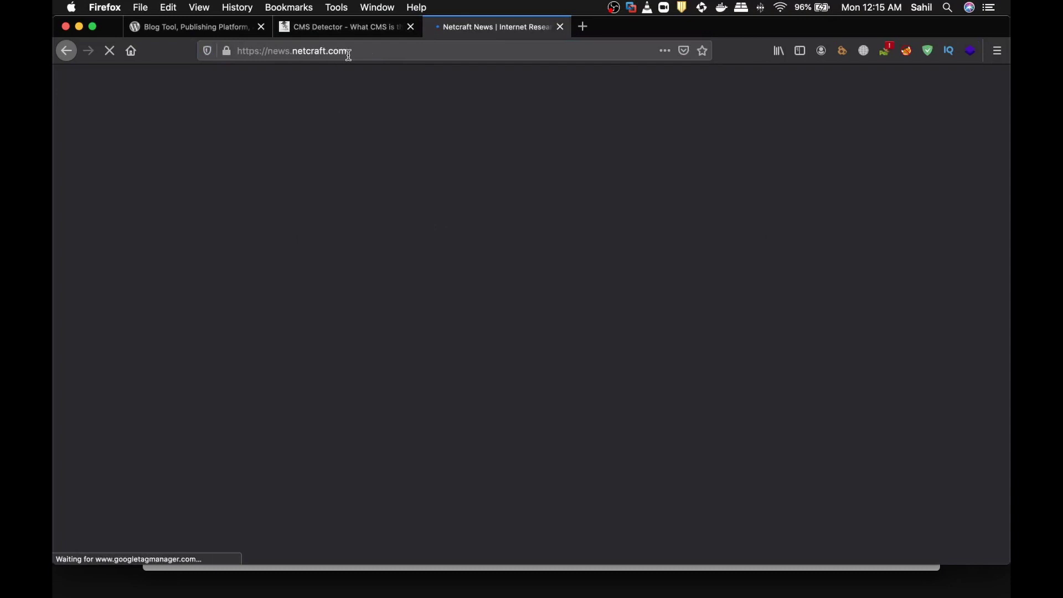
scroll(717, 316, "down", 15)
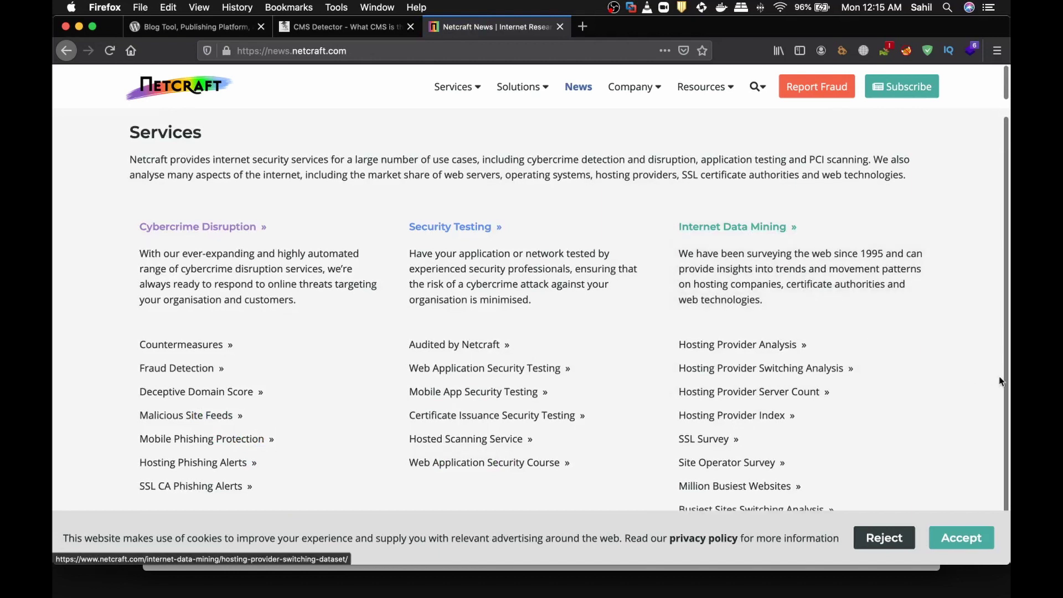
scroll(837, 364, "down", 15)
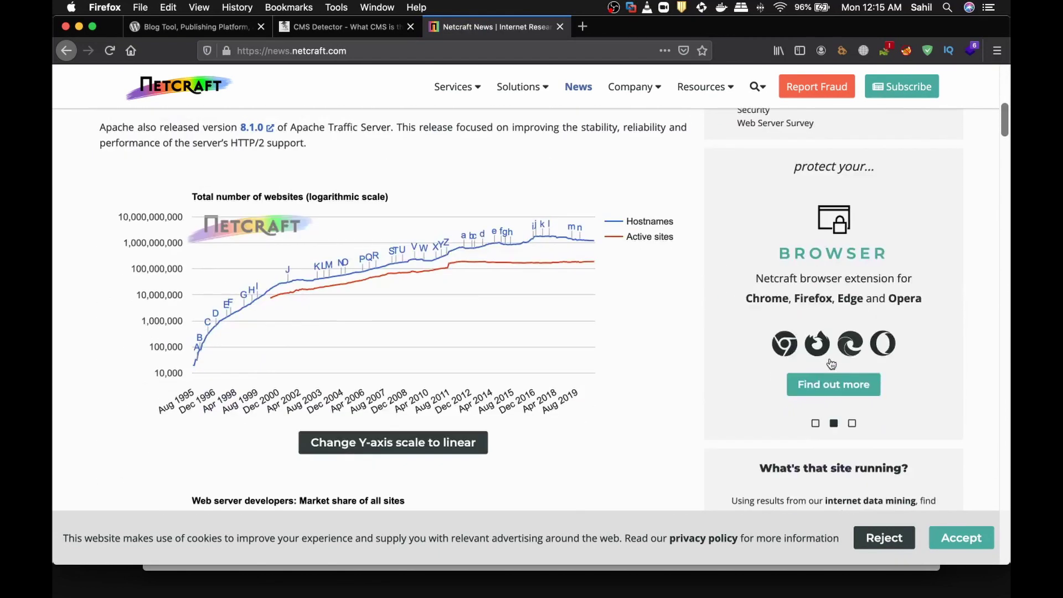
left_click(755, 328)
key("super+v")
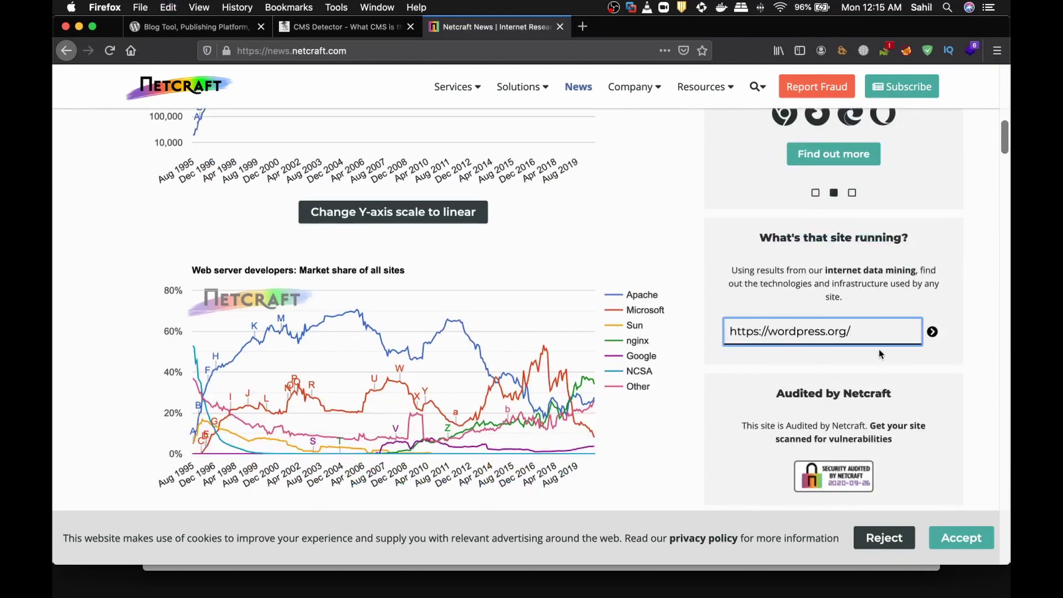
left_click(933, 334)
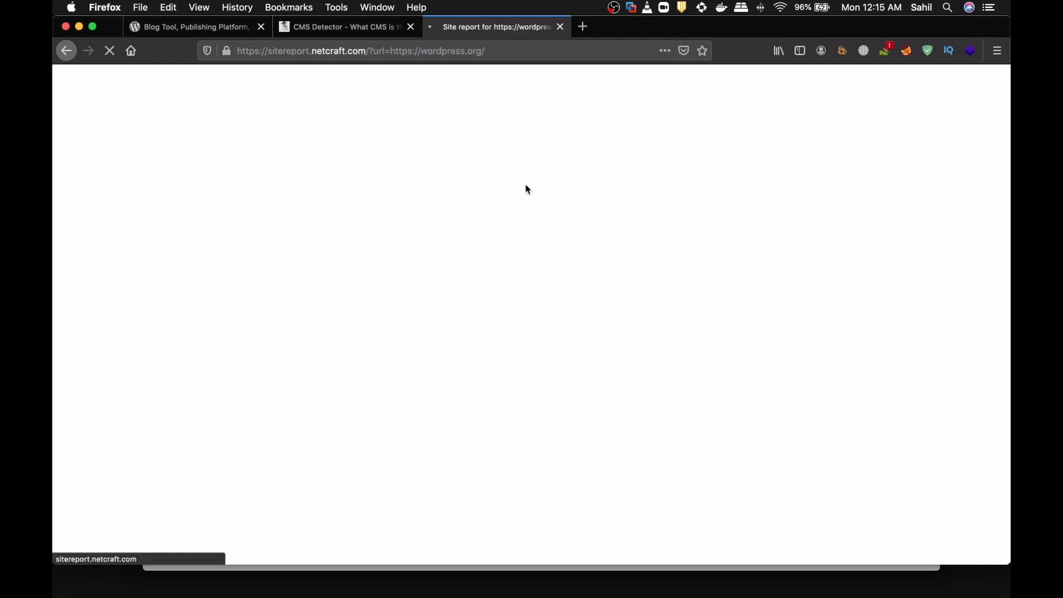
Examine the Background, Network, IP delegation and SSL/TLS sections of the Netcraft report for wordpress.org, and close the report
scroll(540, 320, "down", 1)
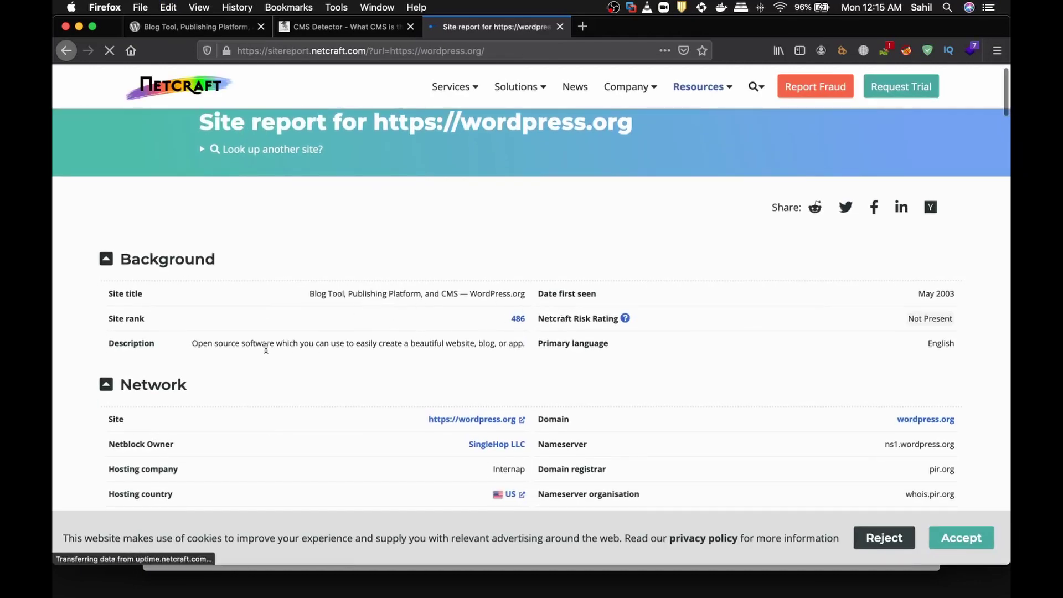
scroll(611, 393, "down", 3)
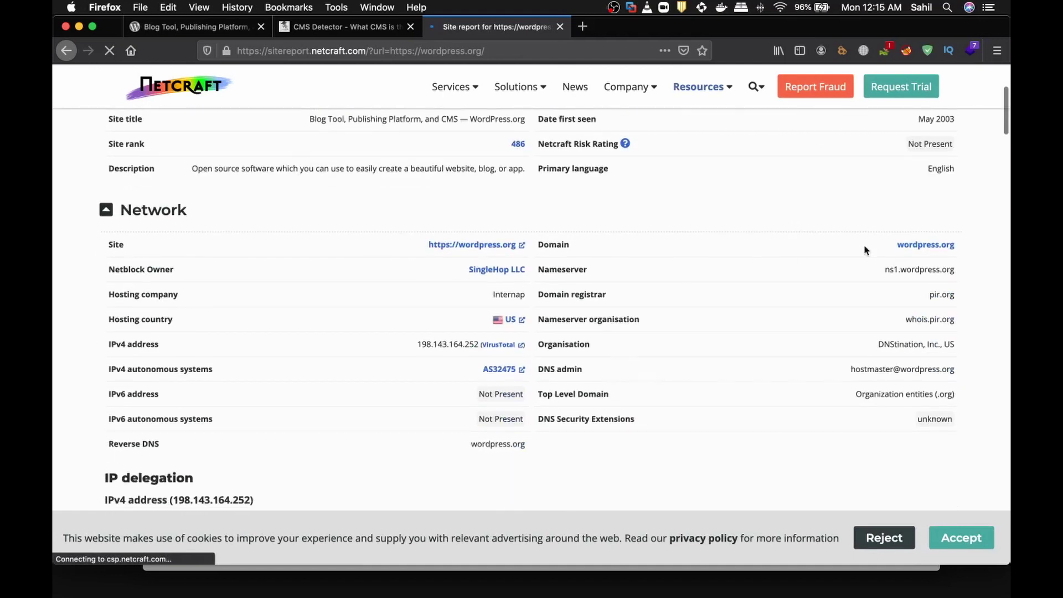
scroll(634, 380, "down", 1)
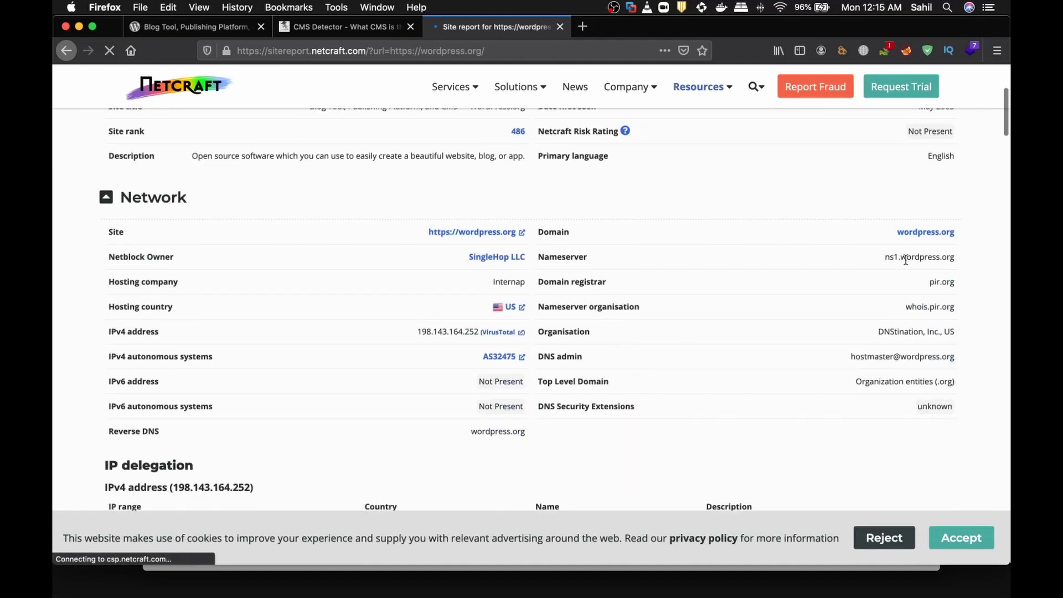
scroll(529, 356, "down", 2)
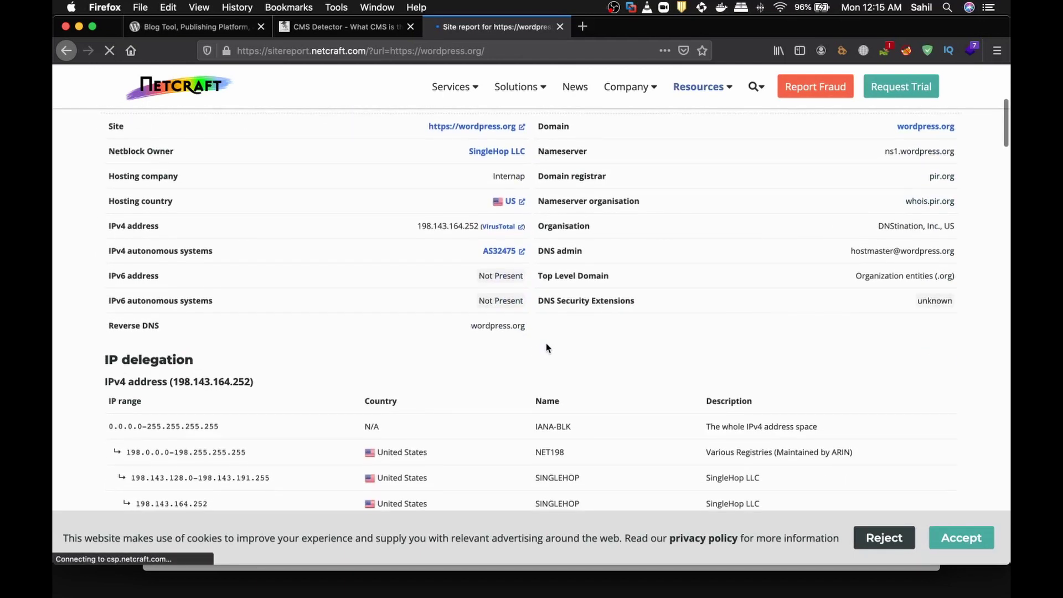
scroll(549, 349, "down", 3)
left_click_drag(109, 209, 235, 221)
left_click(236, 222)
scroll(471, 381, "down", 5)
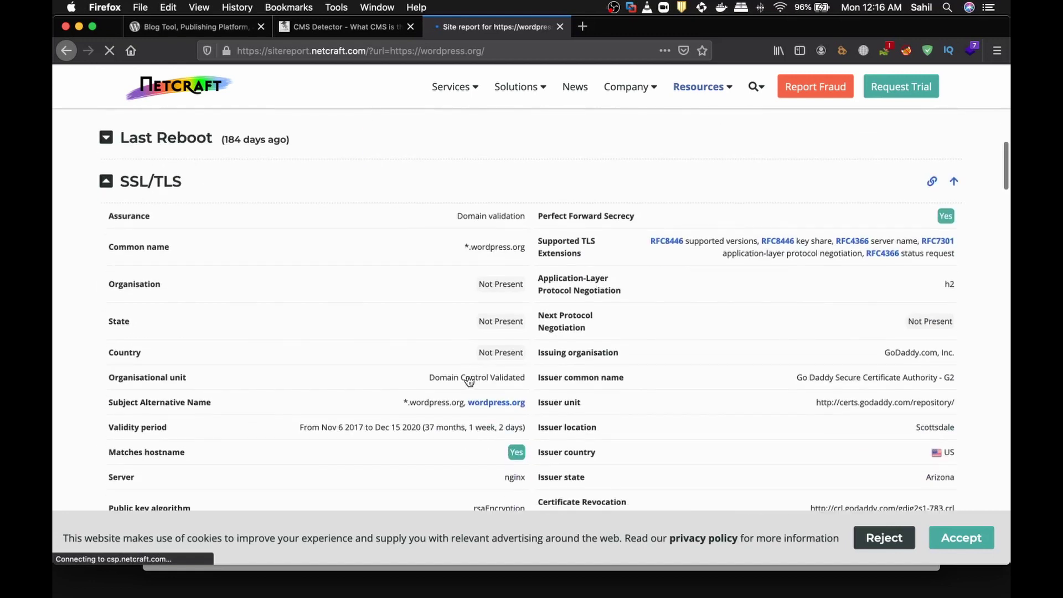
scroll(785, 360, "down", 20)
scroll(782, 354, "up", 20)
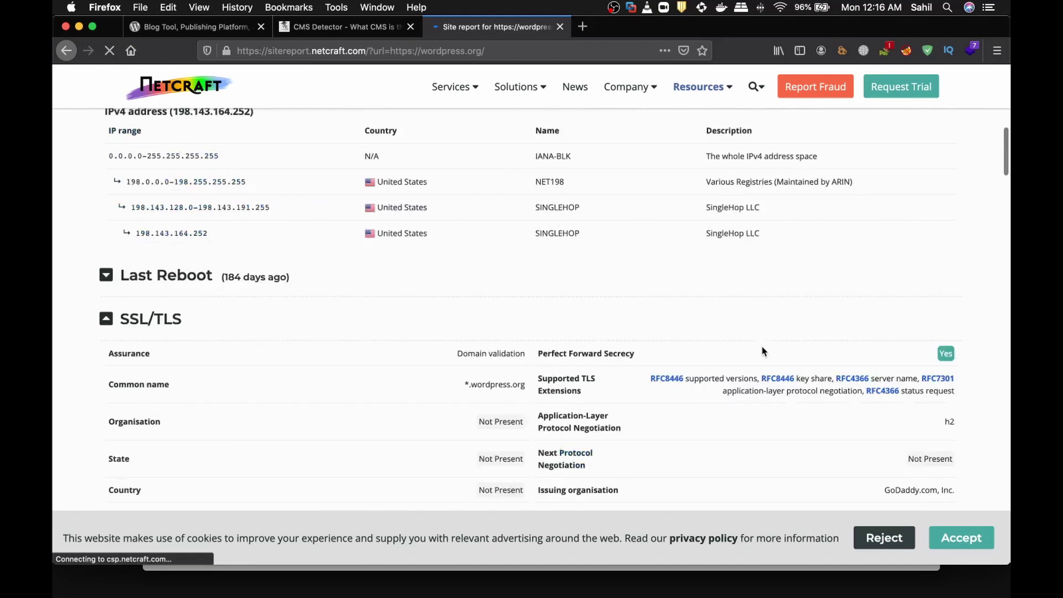
left_click(560, 26)
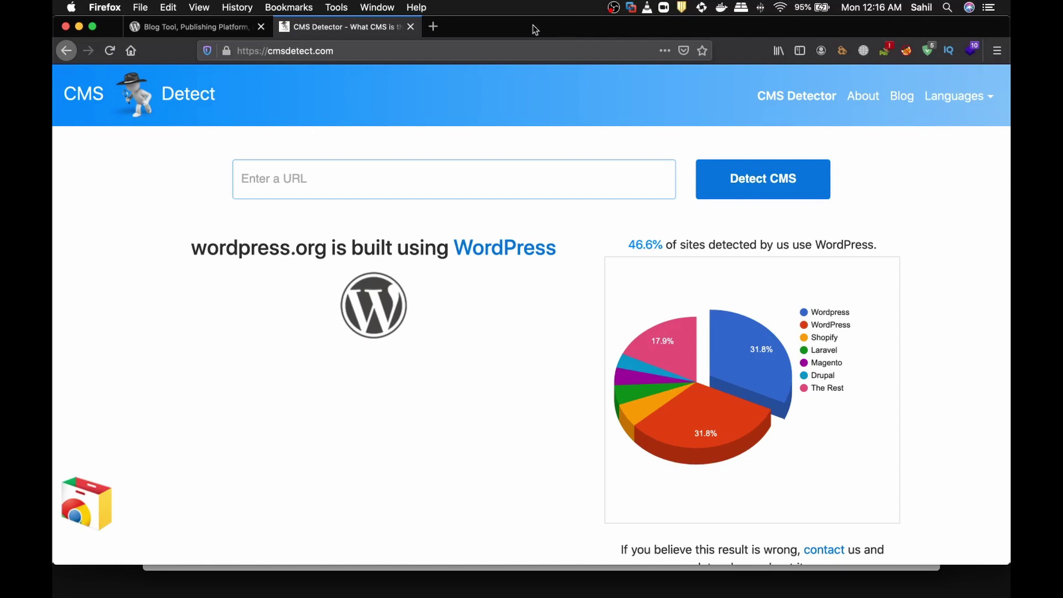
Search Google for "google hacking database" in a new tab and open the exploit-db.com Google Hacking Database result
left_click(433, 26)
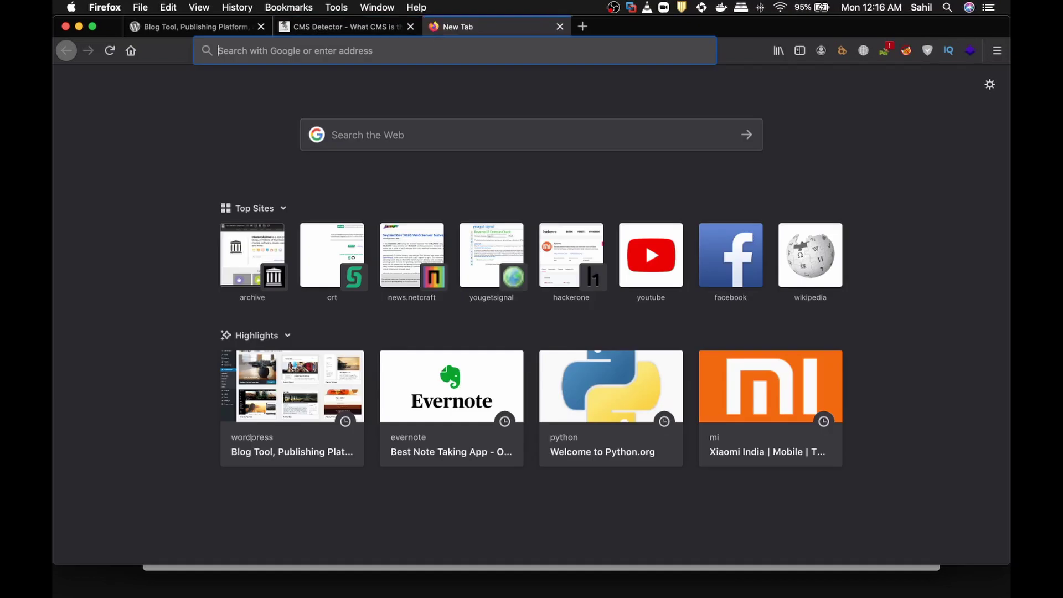
type("goo")
key("BackSpace")
key("BackSpace")
key("BackSpace")
key("BackSpace")
type("goof")
key("BackSpace")
type("gle hacki")
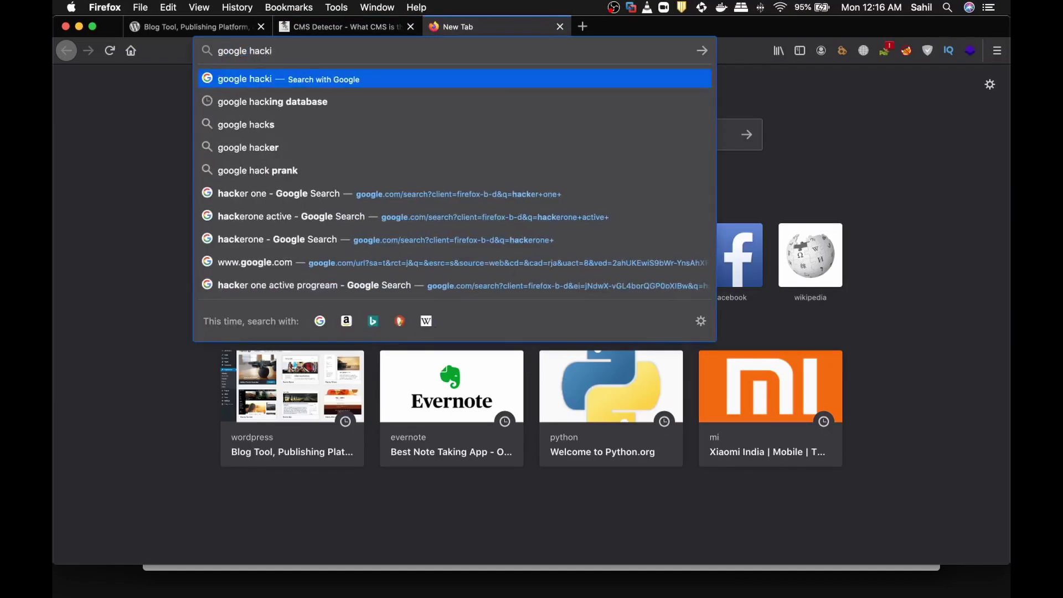
type("ng databas")
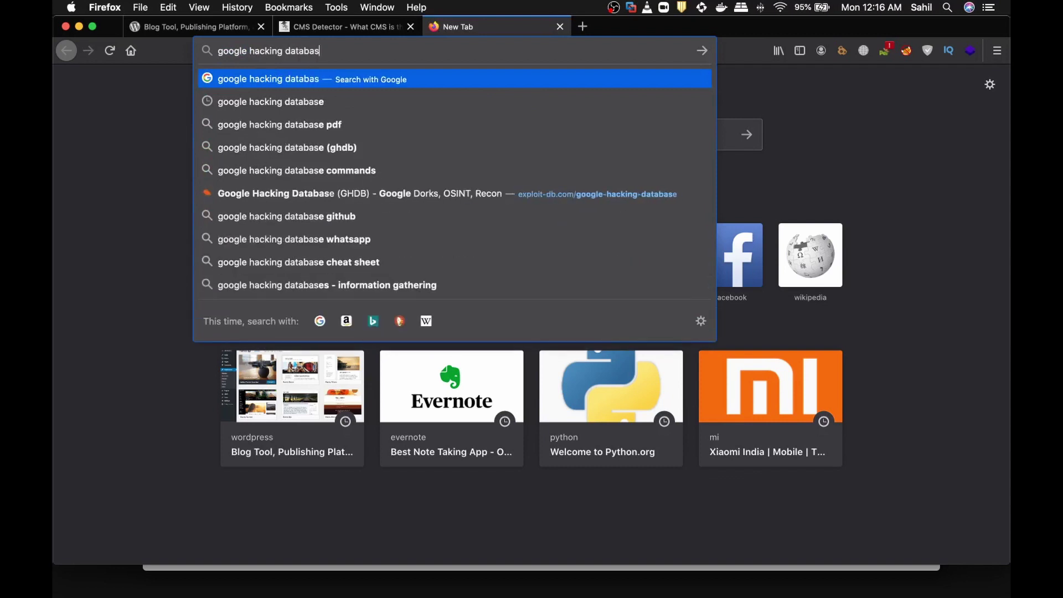
left_click(246, 195)
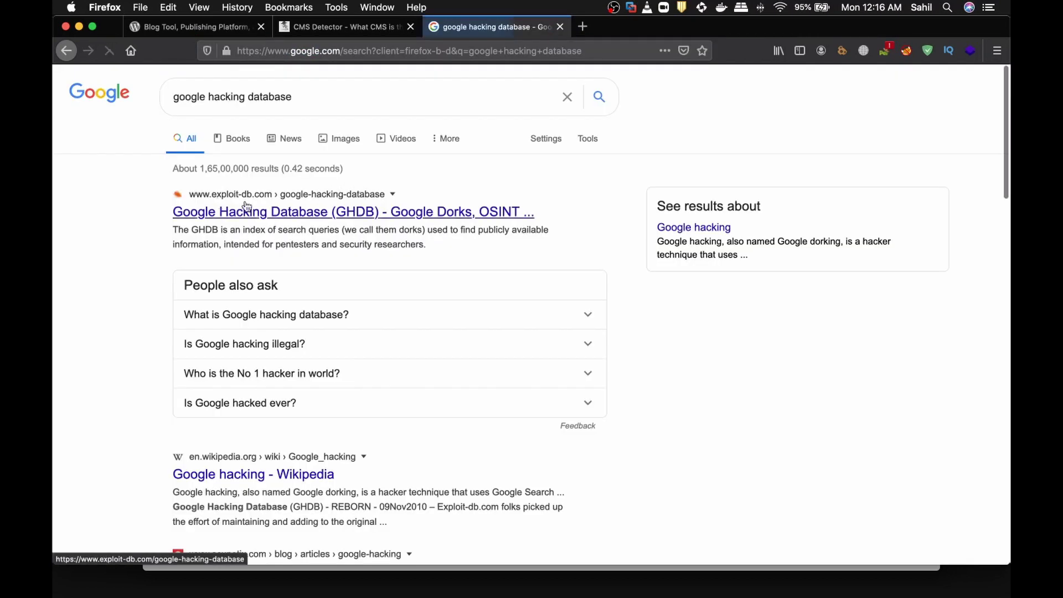
left_click(247, 207)
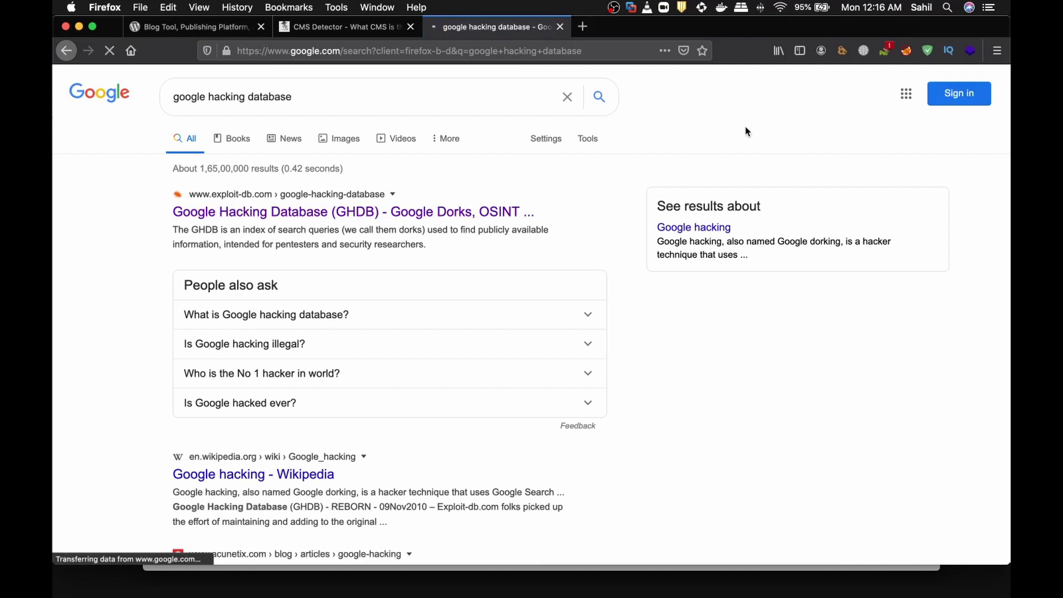